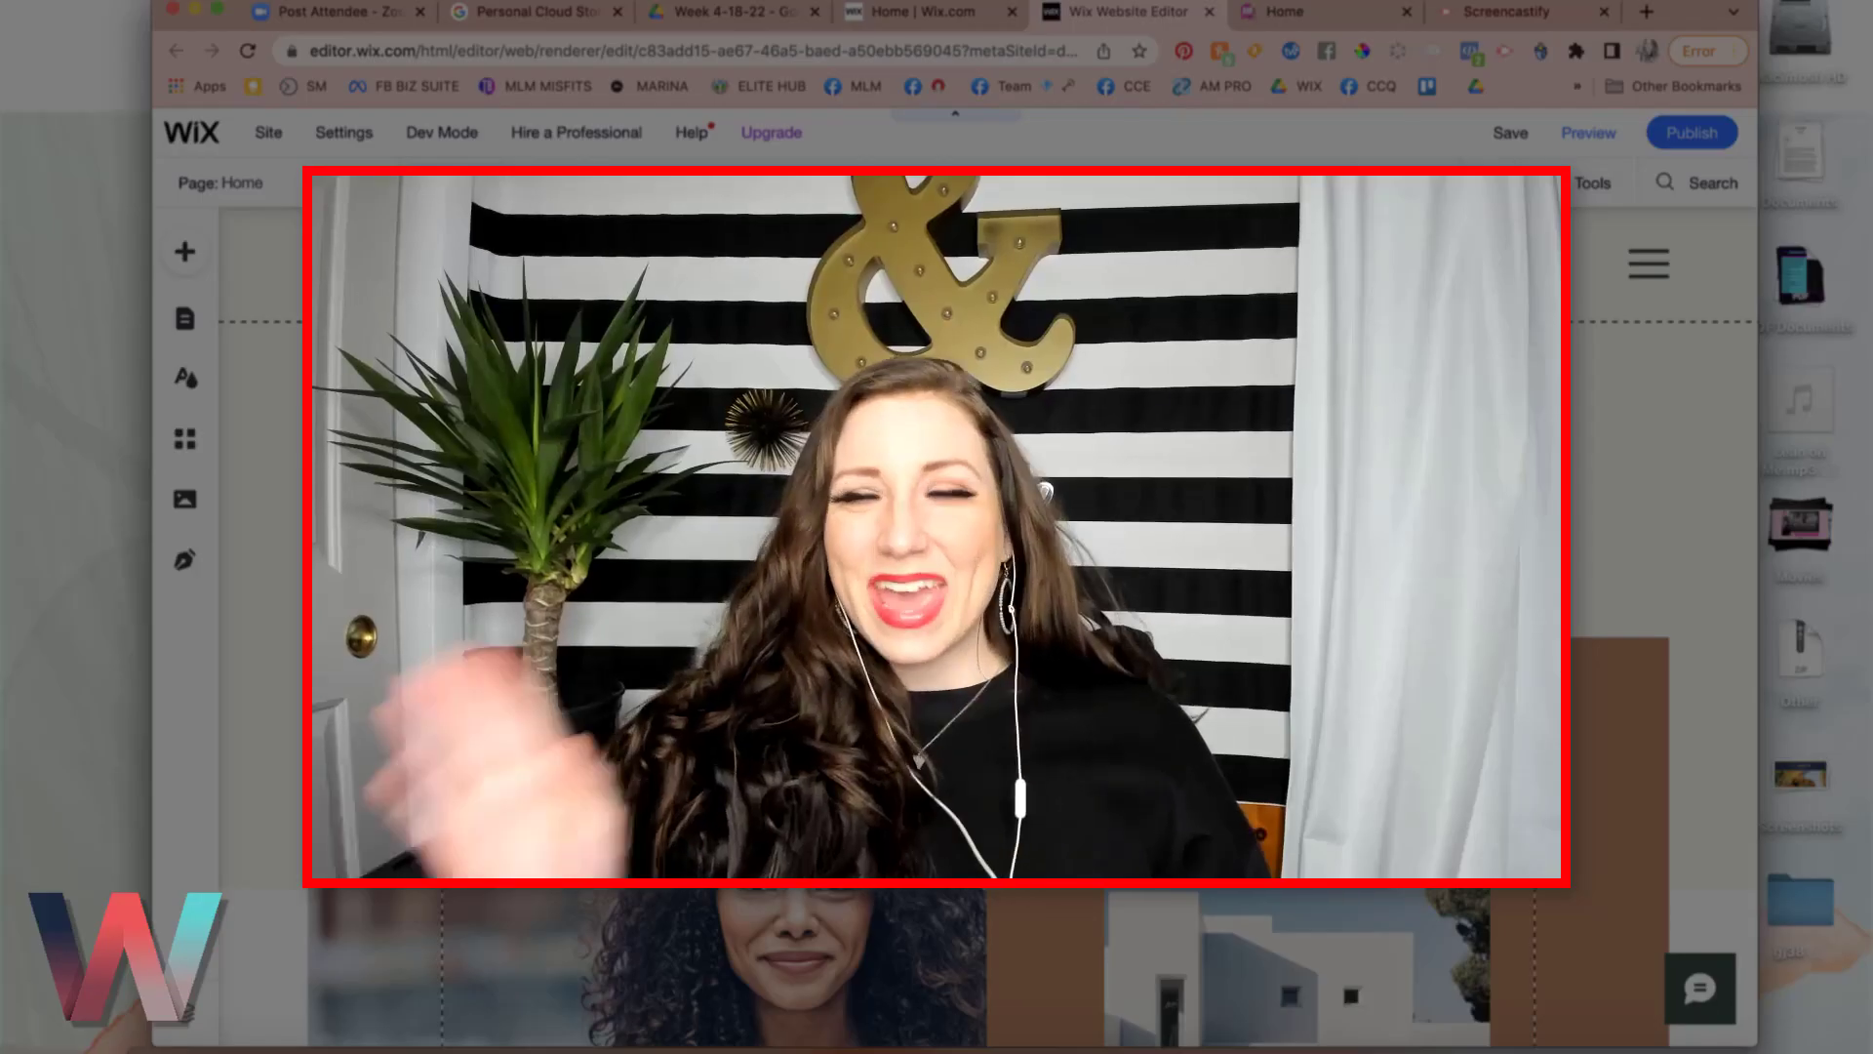
click(218, 7)
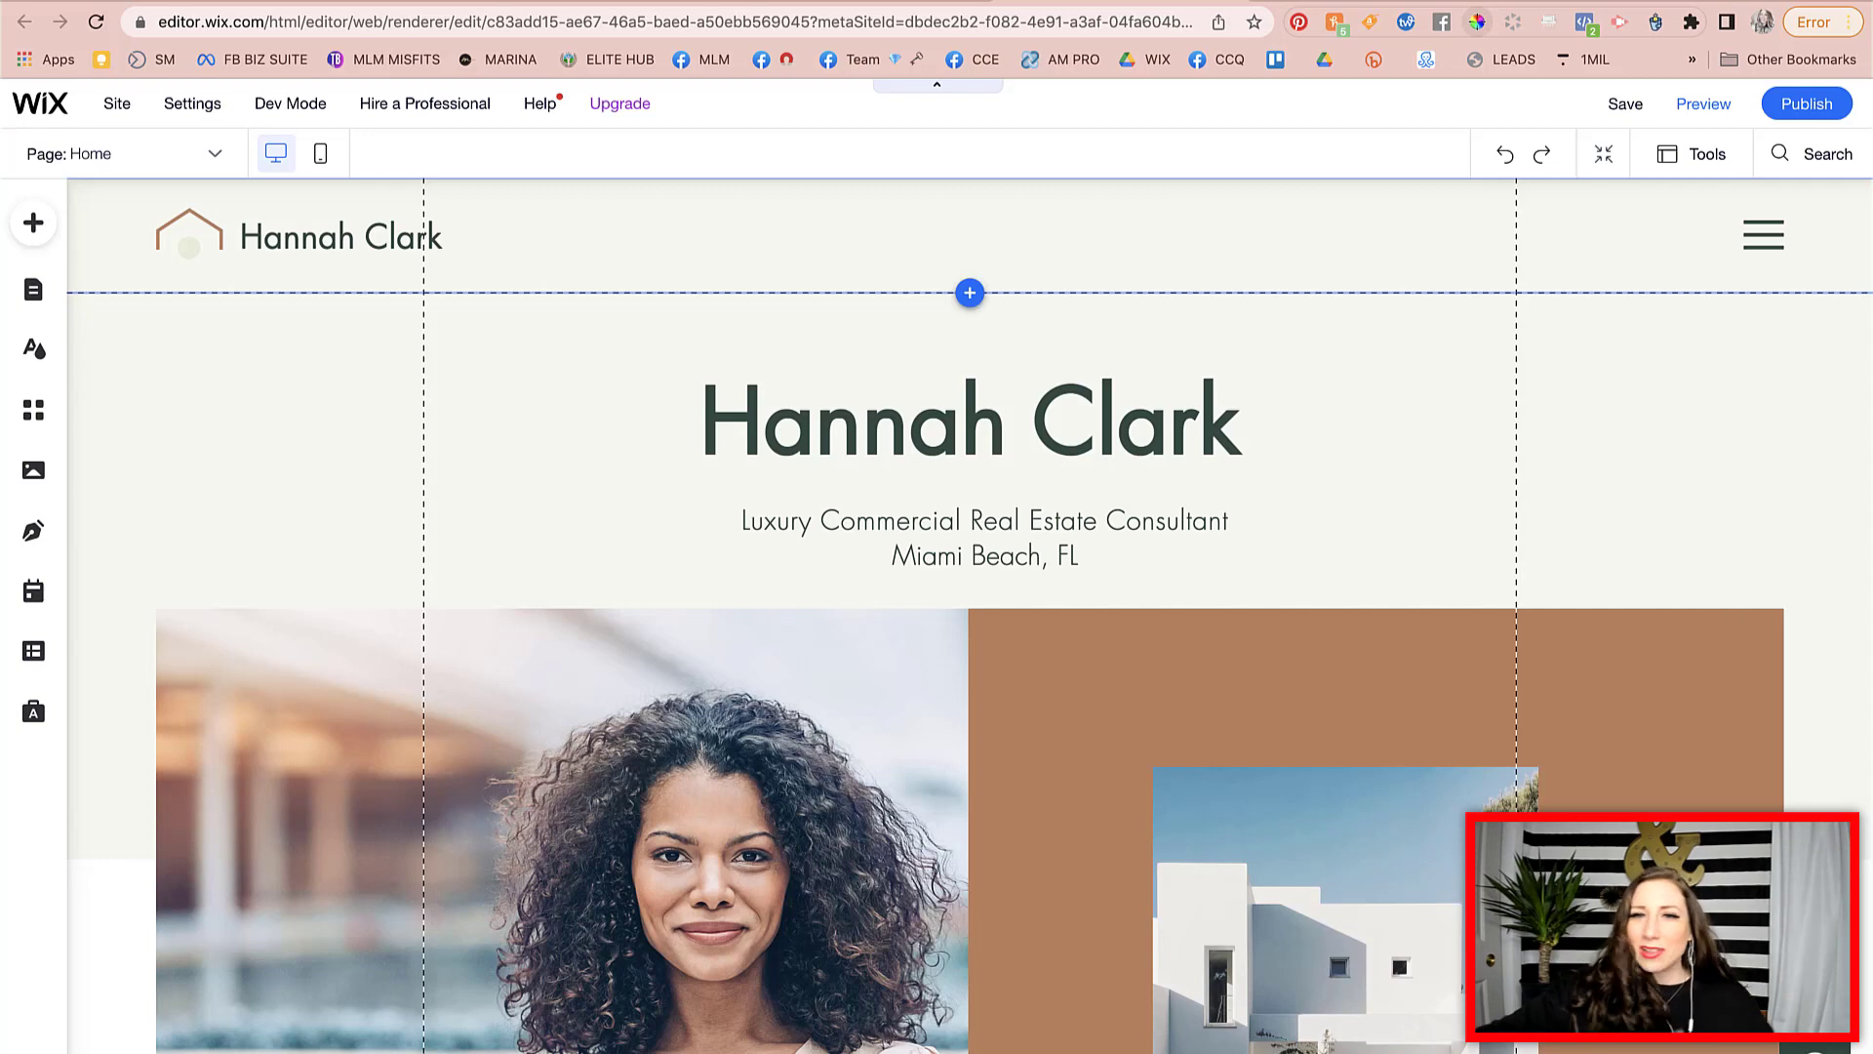
- Sample the lavender section background #E1C7FF on the life coach's website with the colour picker extension
mouse_move(424, 105)
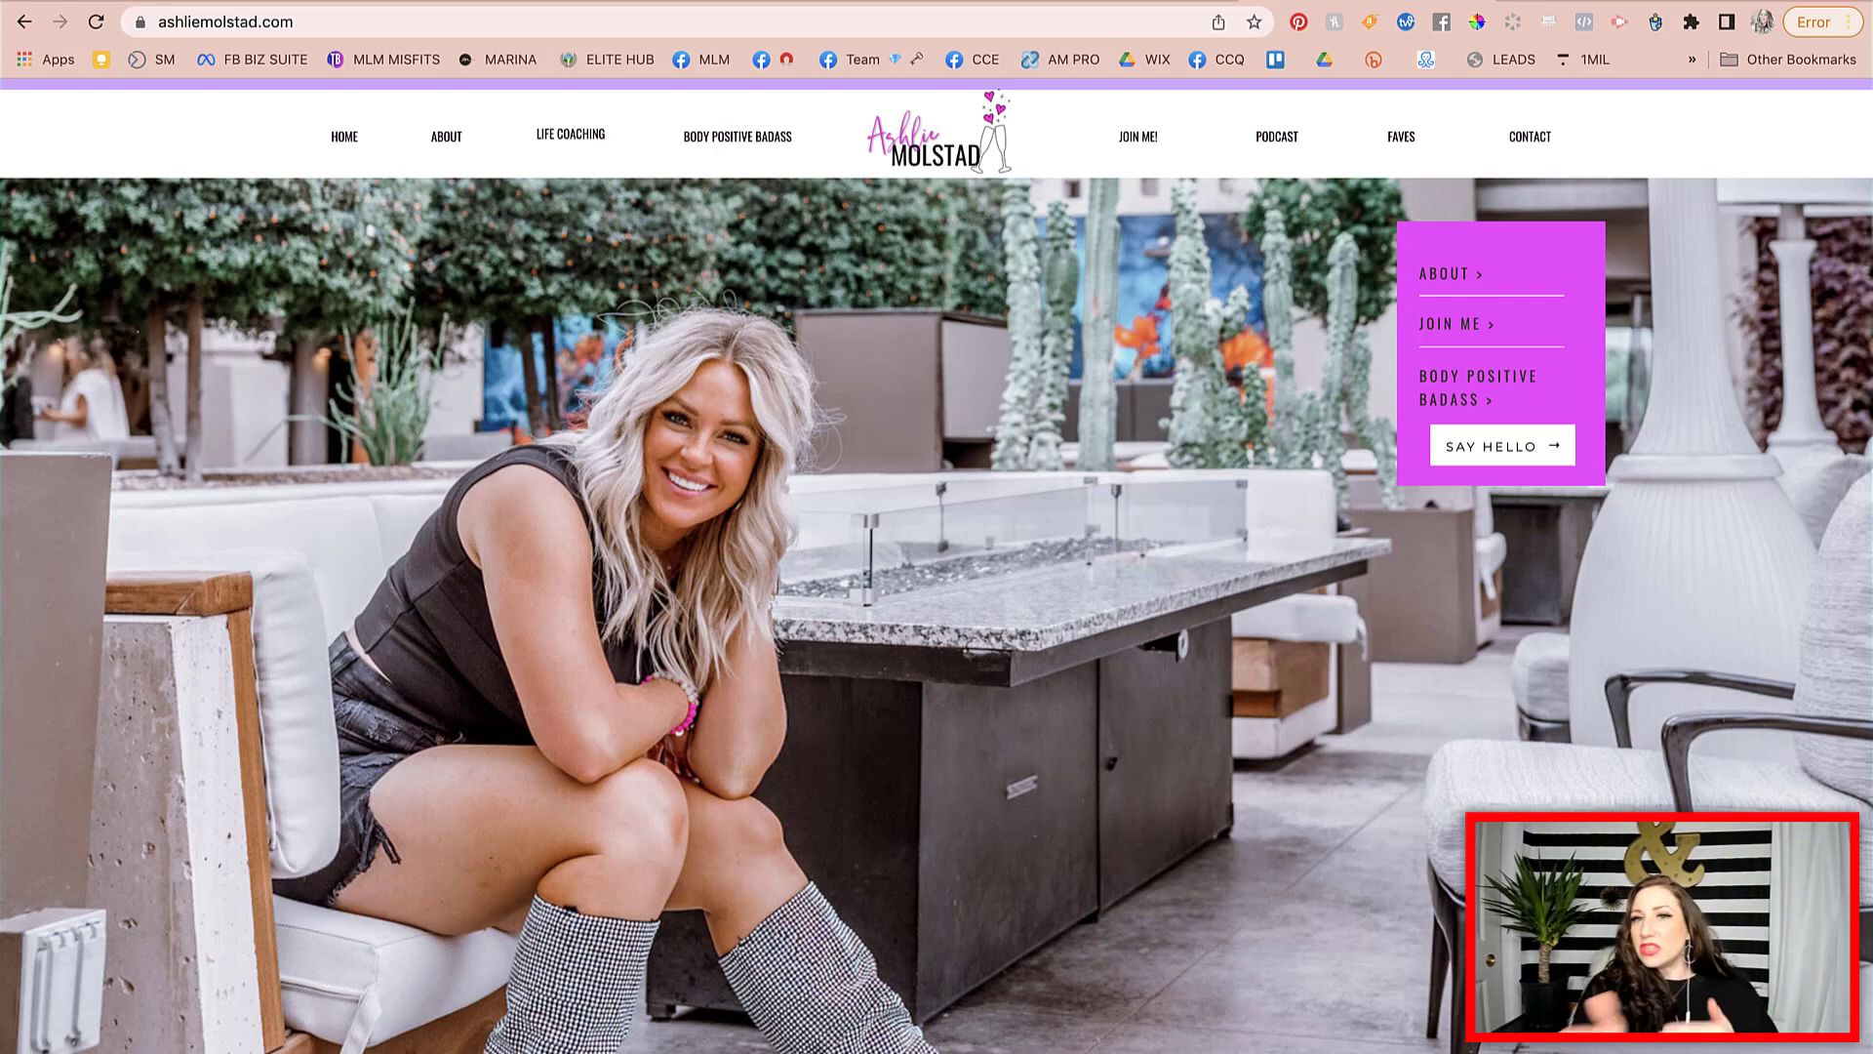
scroll(936, 566, down, 6)
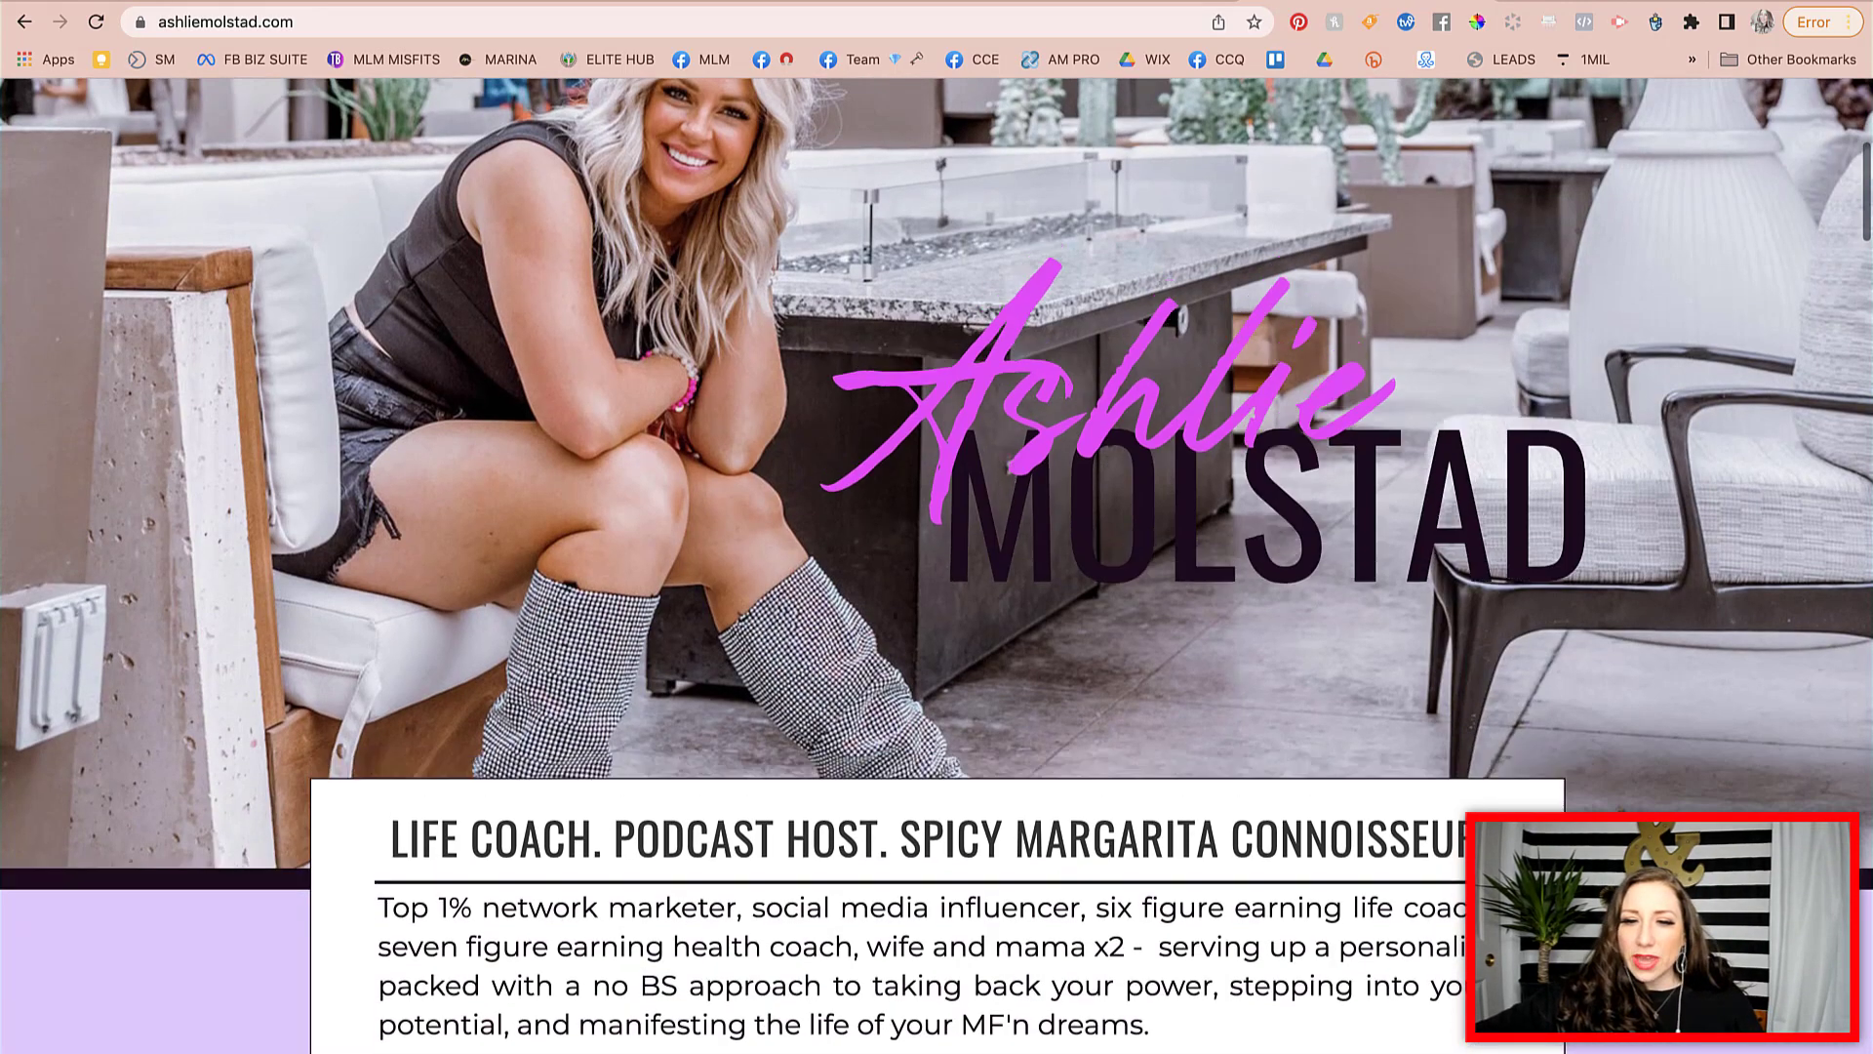
scroll(937, 566, up, 5)
scroll(936, 566, down, 10)
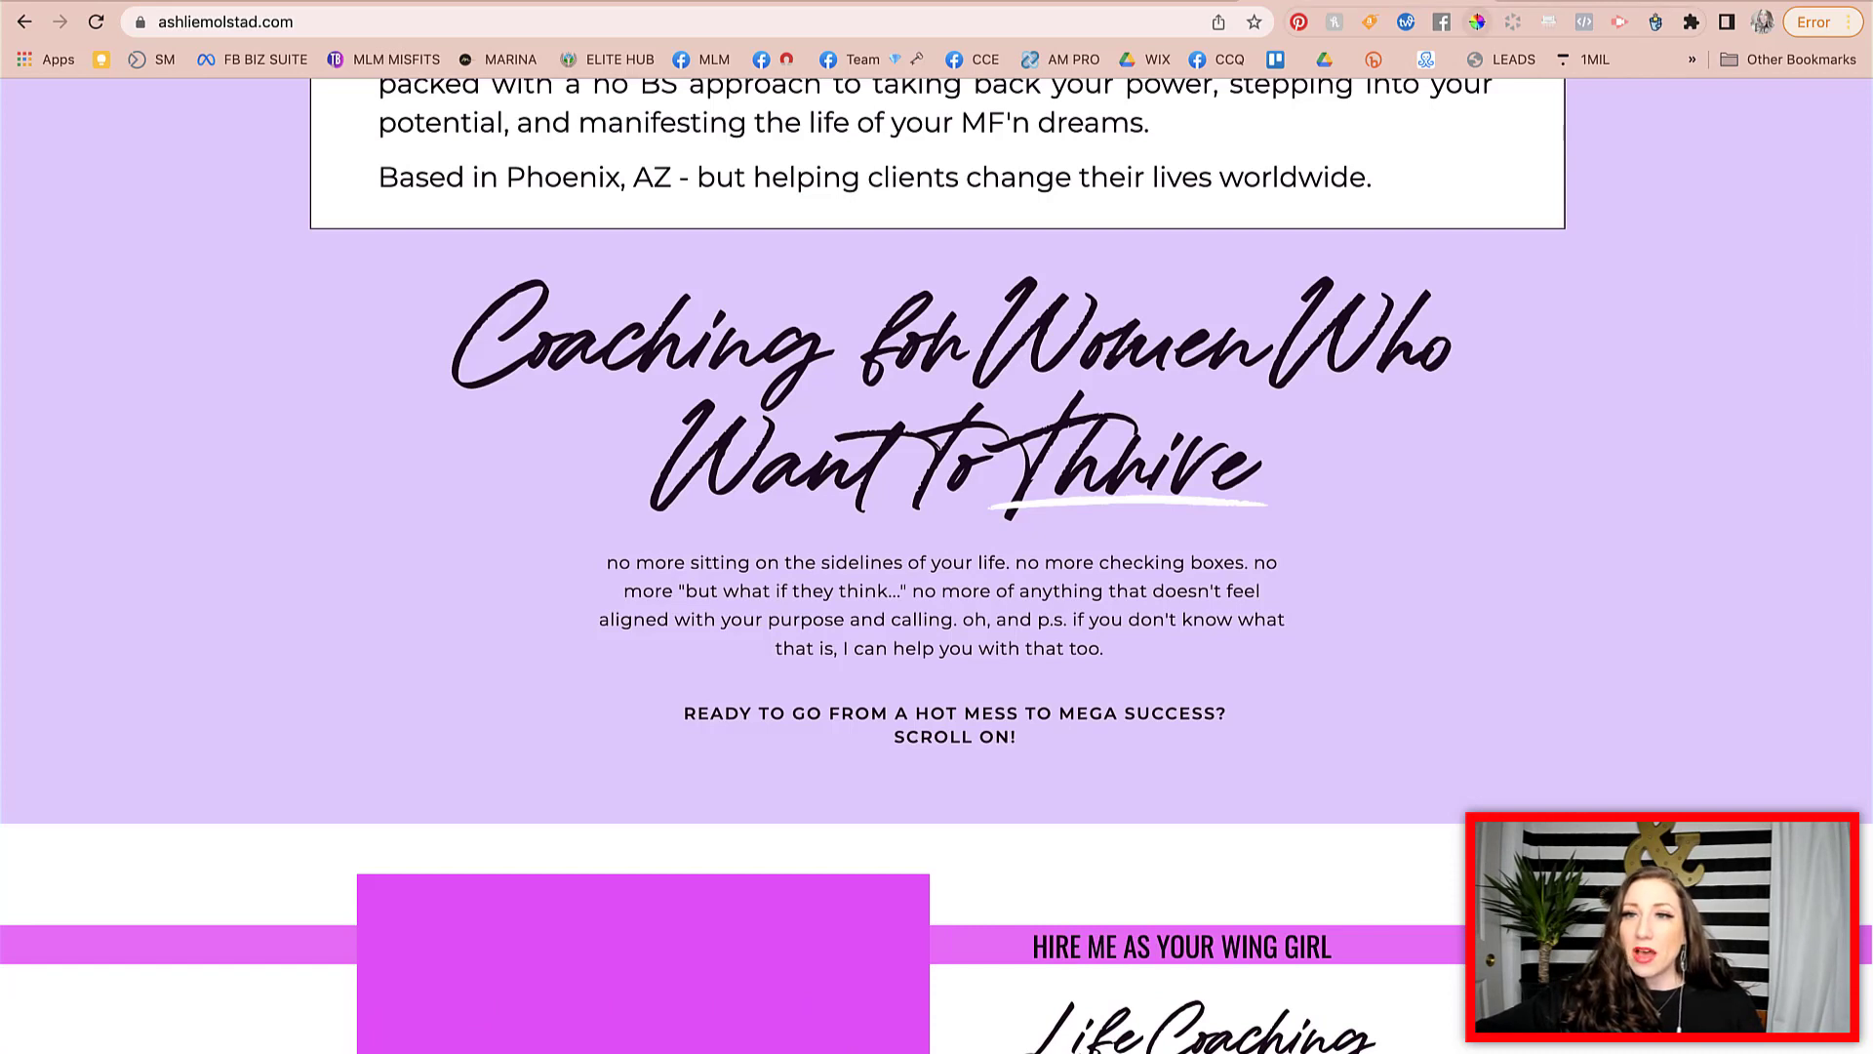
click(1477, 22)
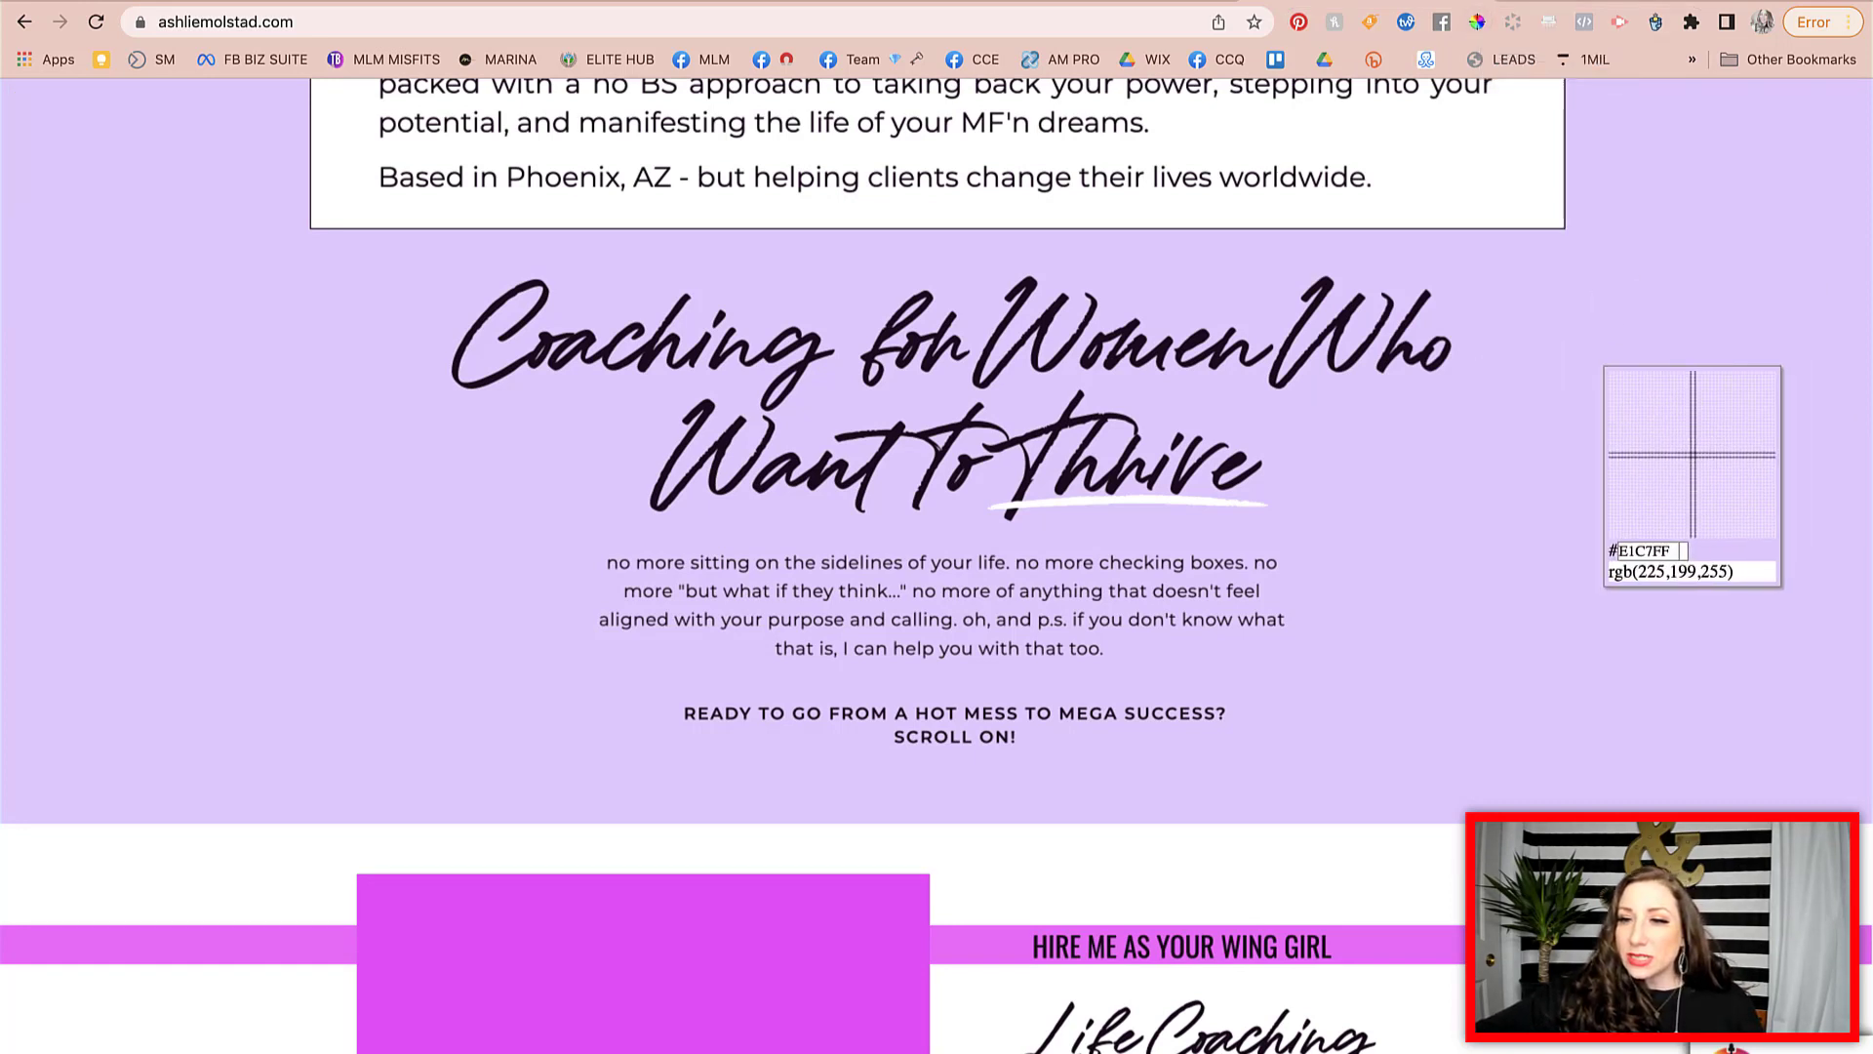
click(1593, 364)
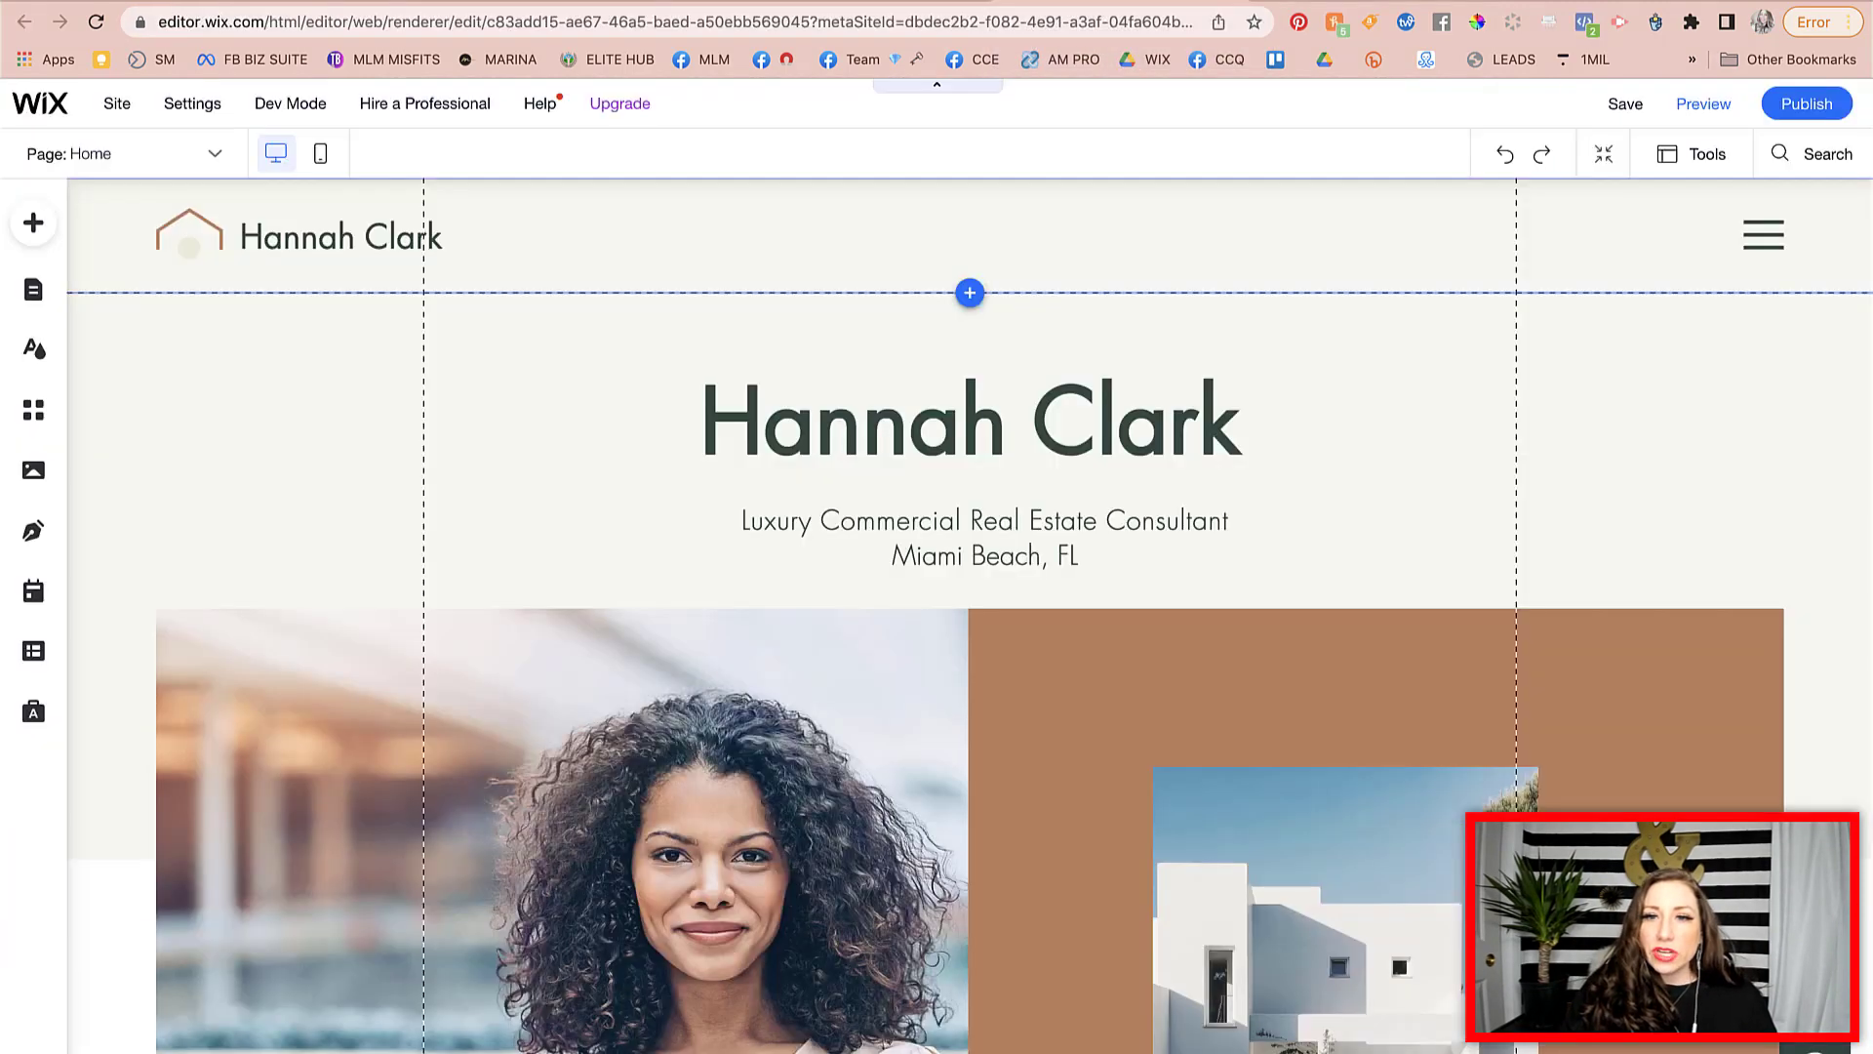
- Switch to the Wix editor and open the background options of the strip behind the Home page title
scroll(970, 614, down, 2)
scroll(969, 614, up, 2)
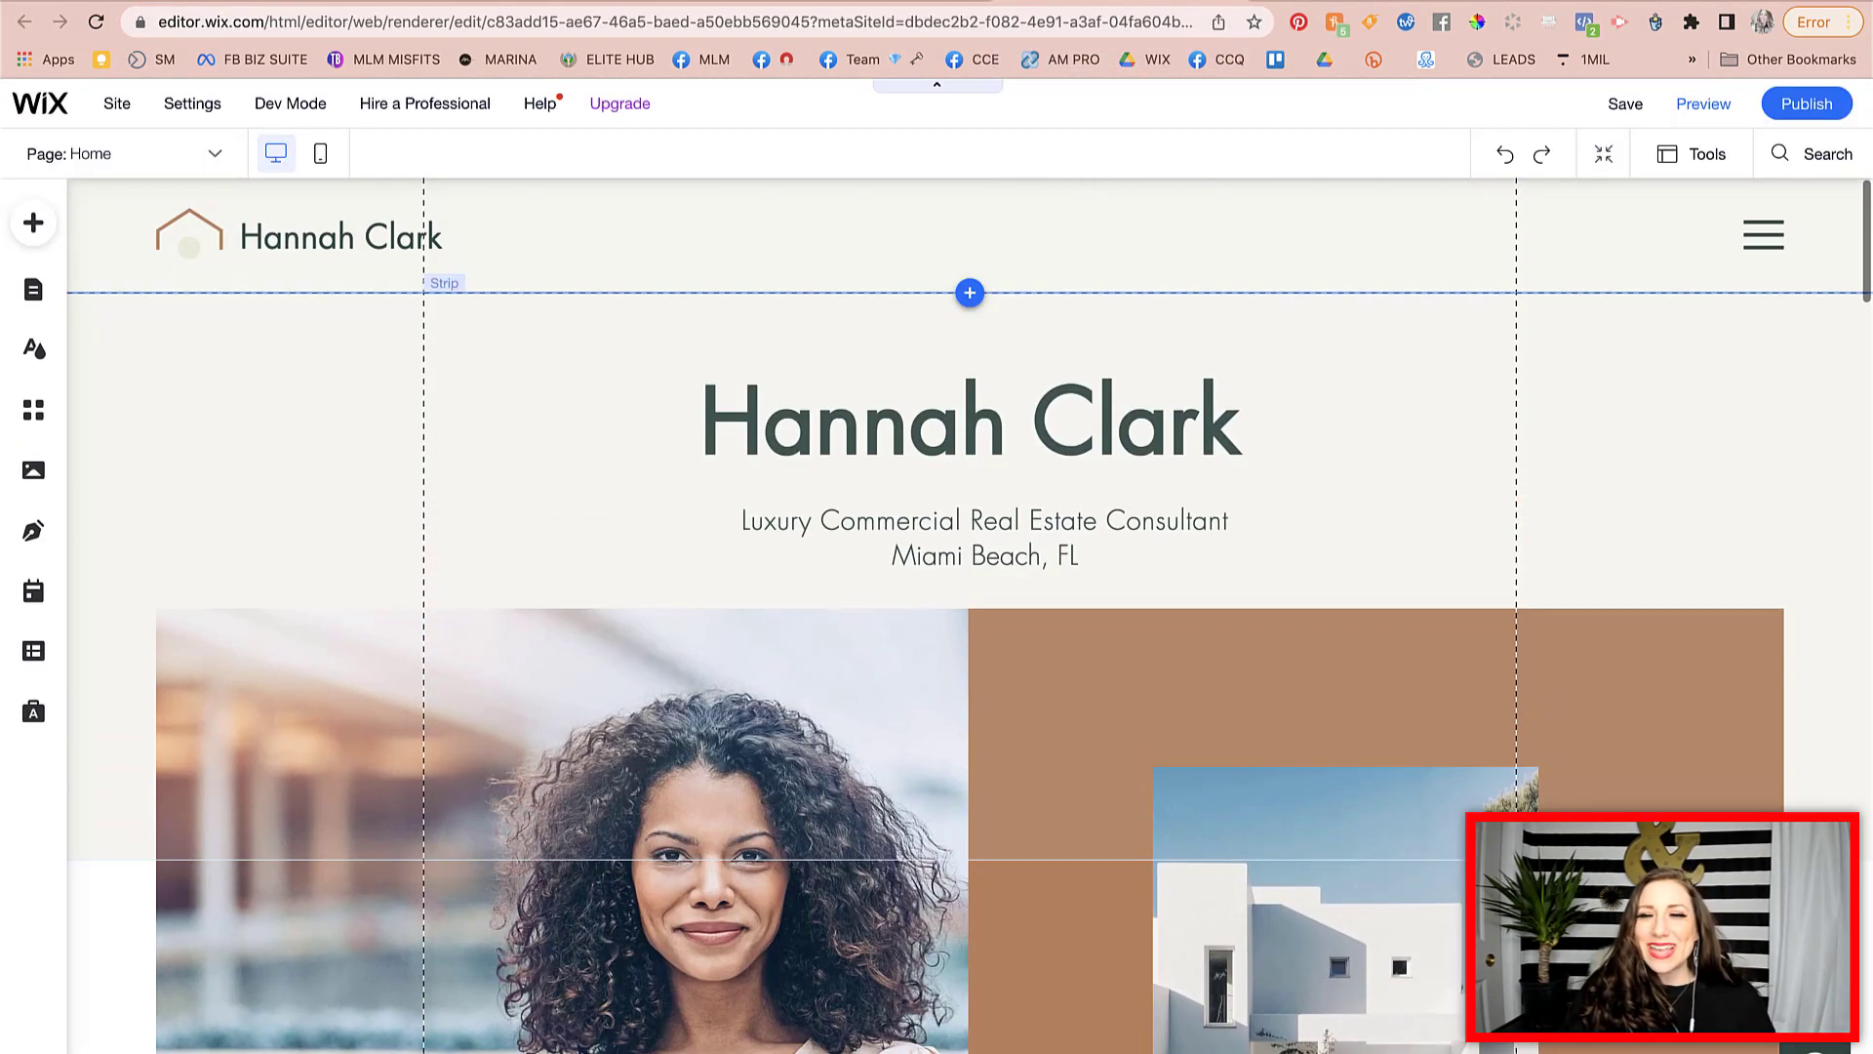
click(1561, 473)
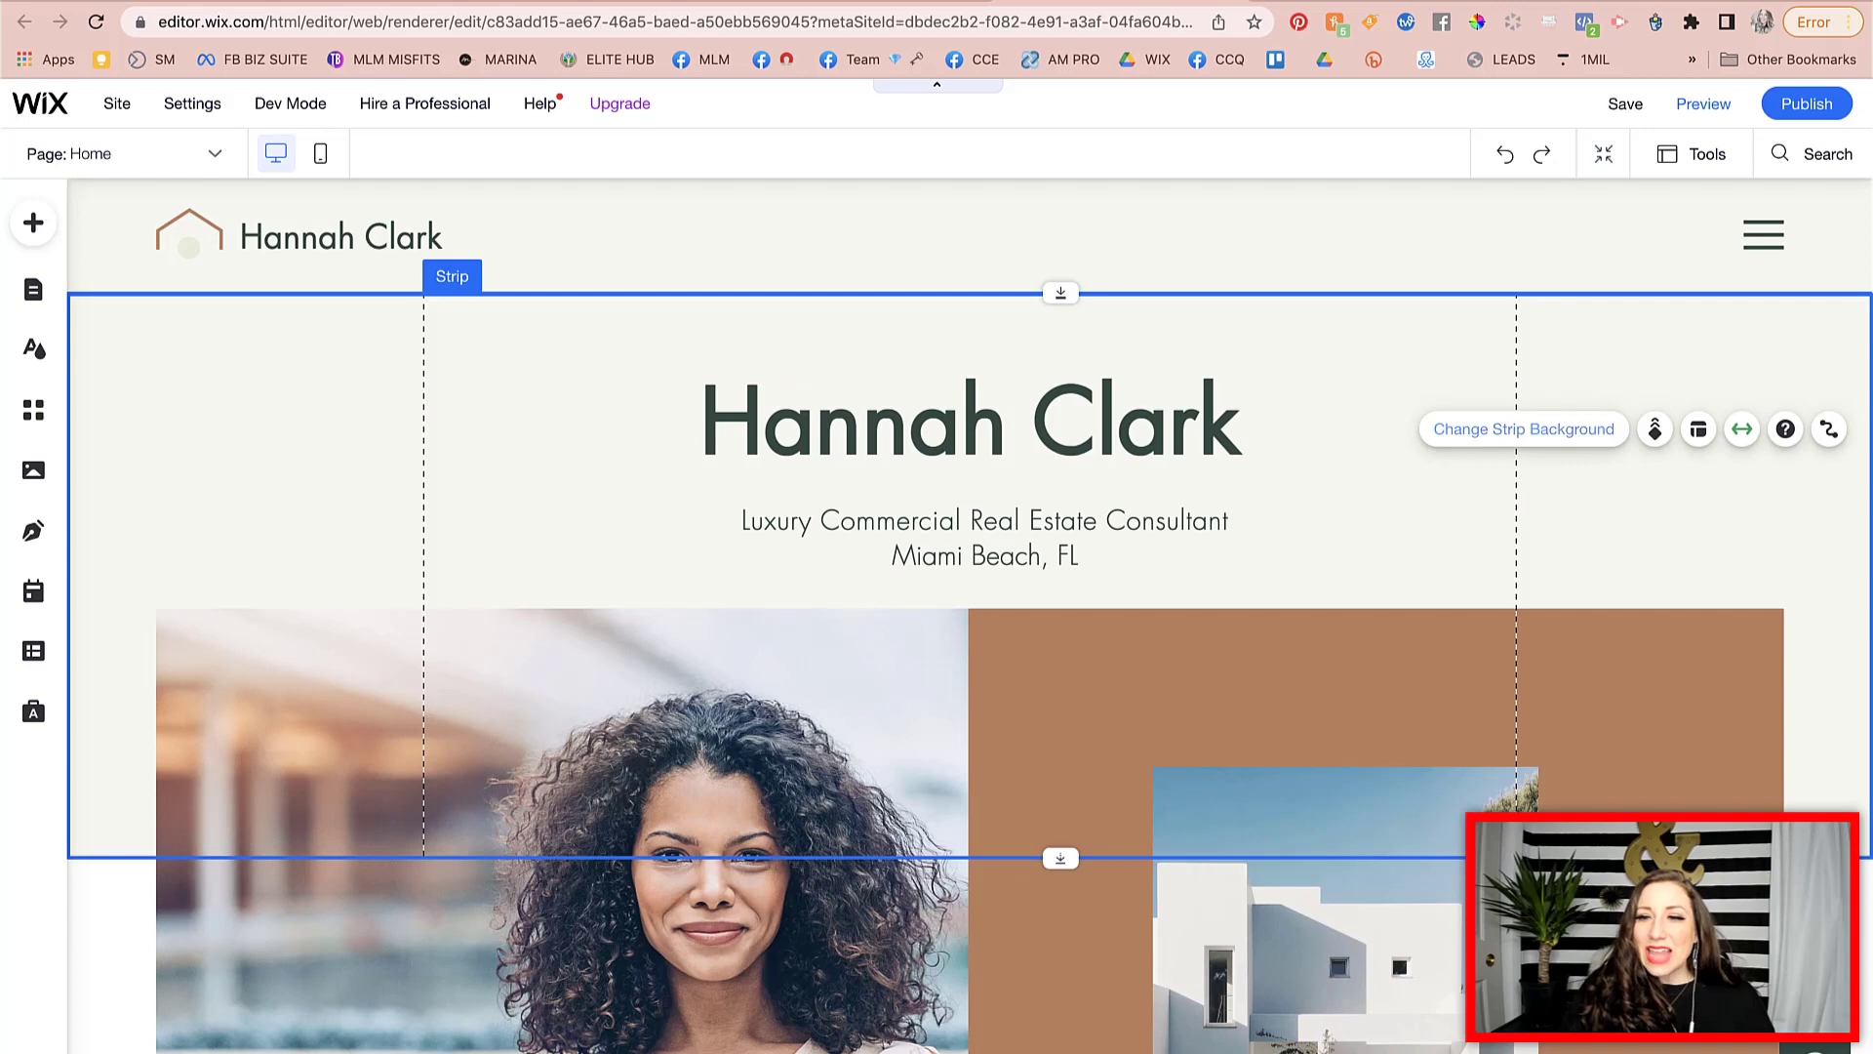
scroll(969, 617, down, 5)
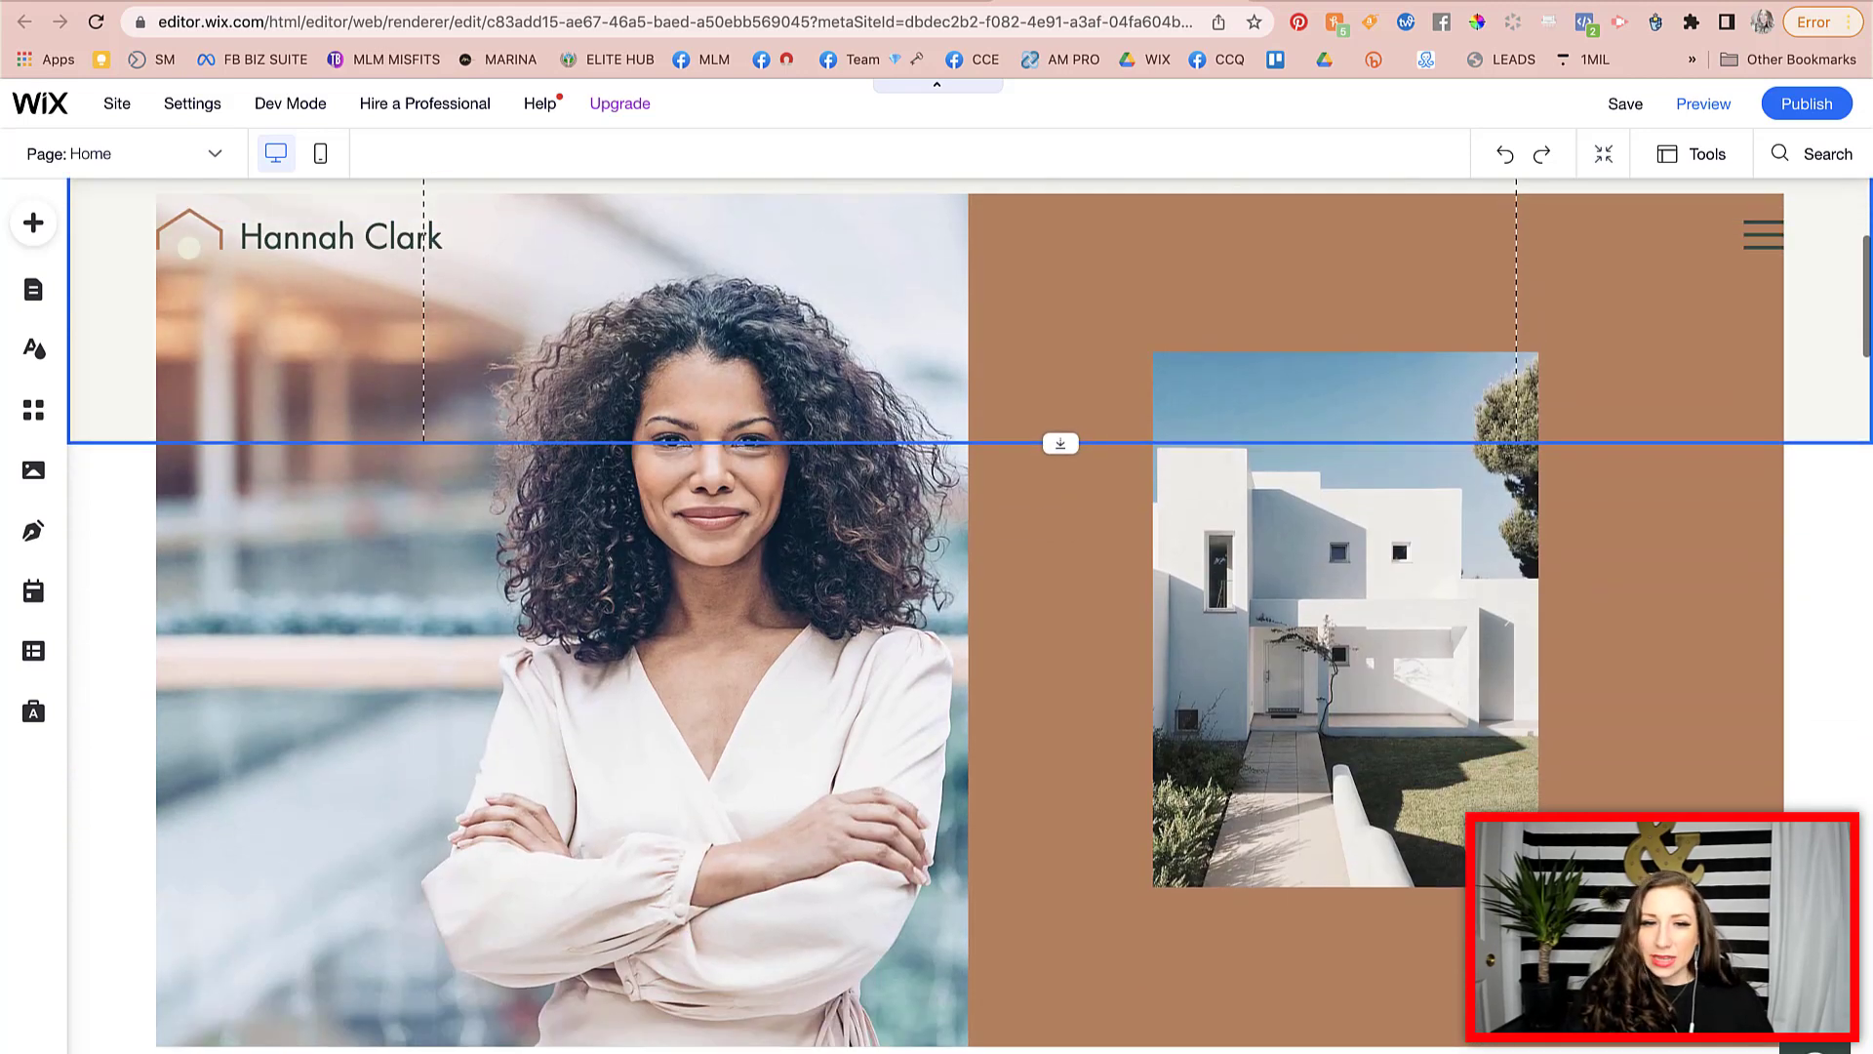
scroll(969, 617, up, 5)
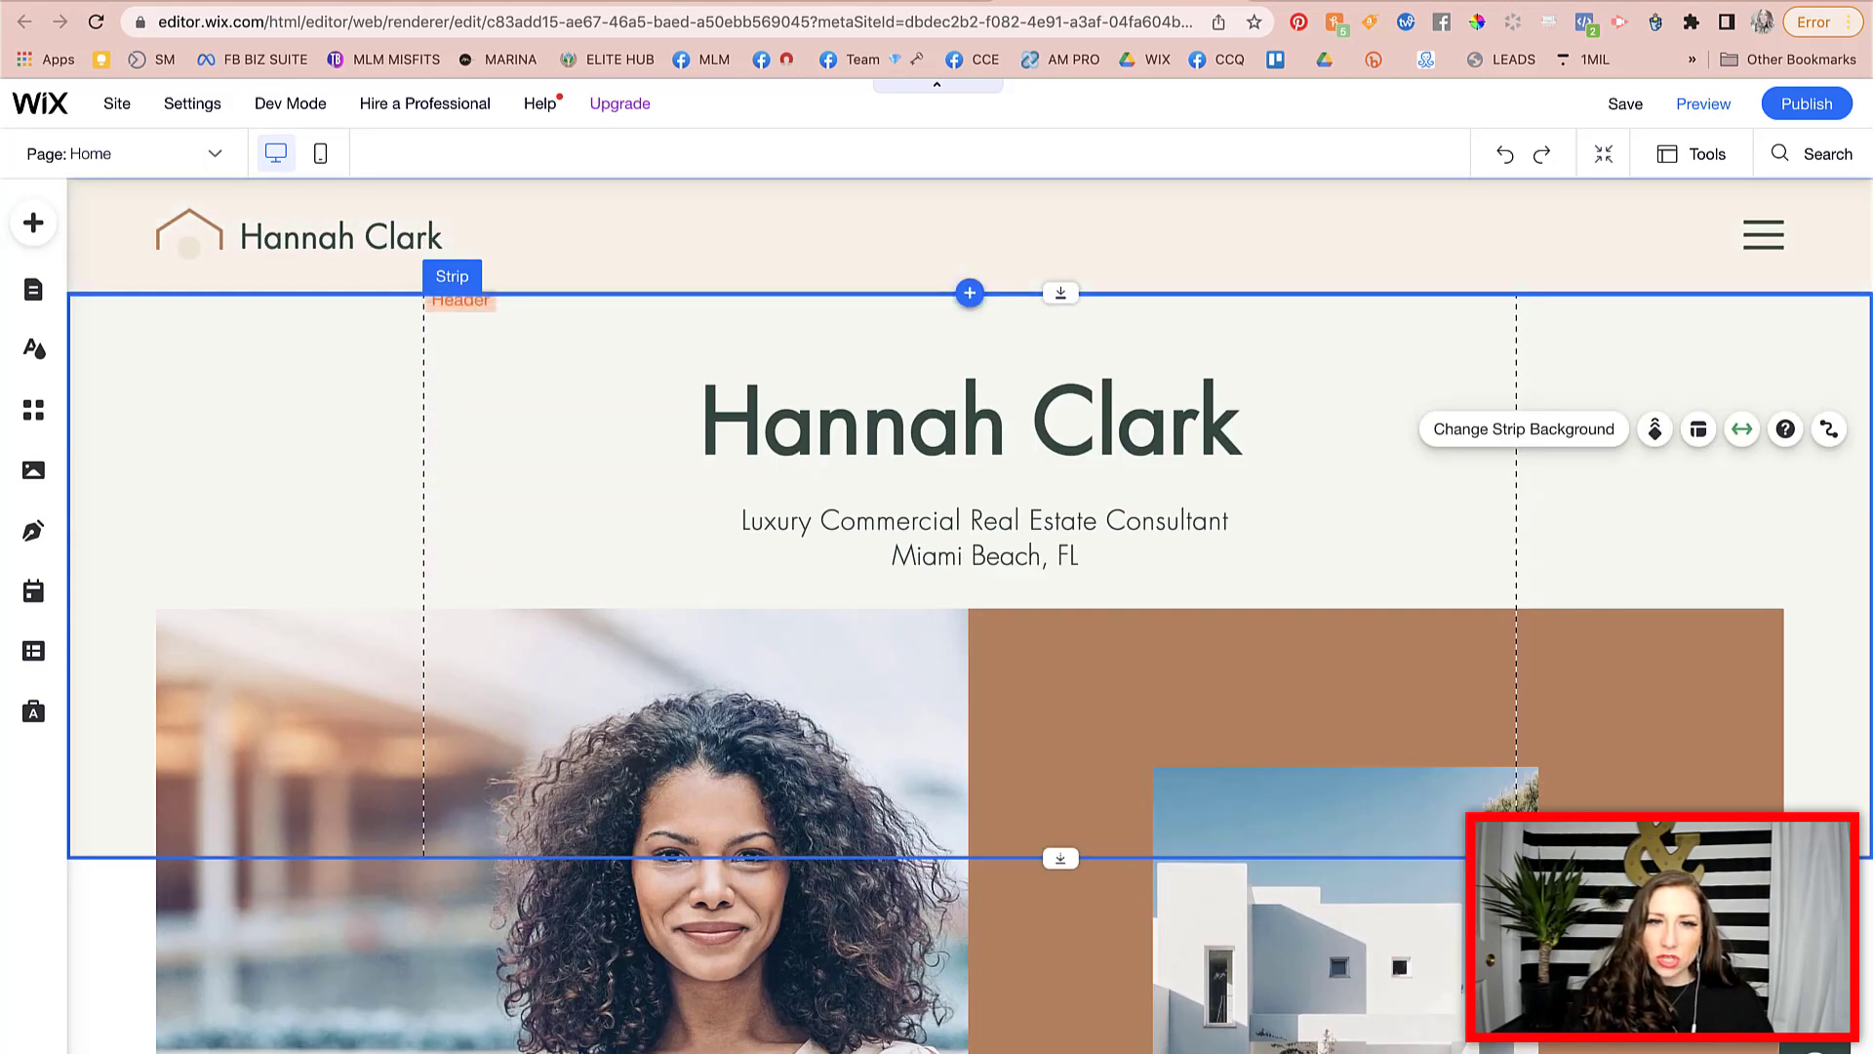
click(969, 236)
click(441, 435)
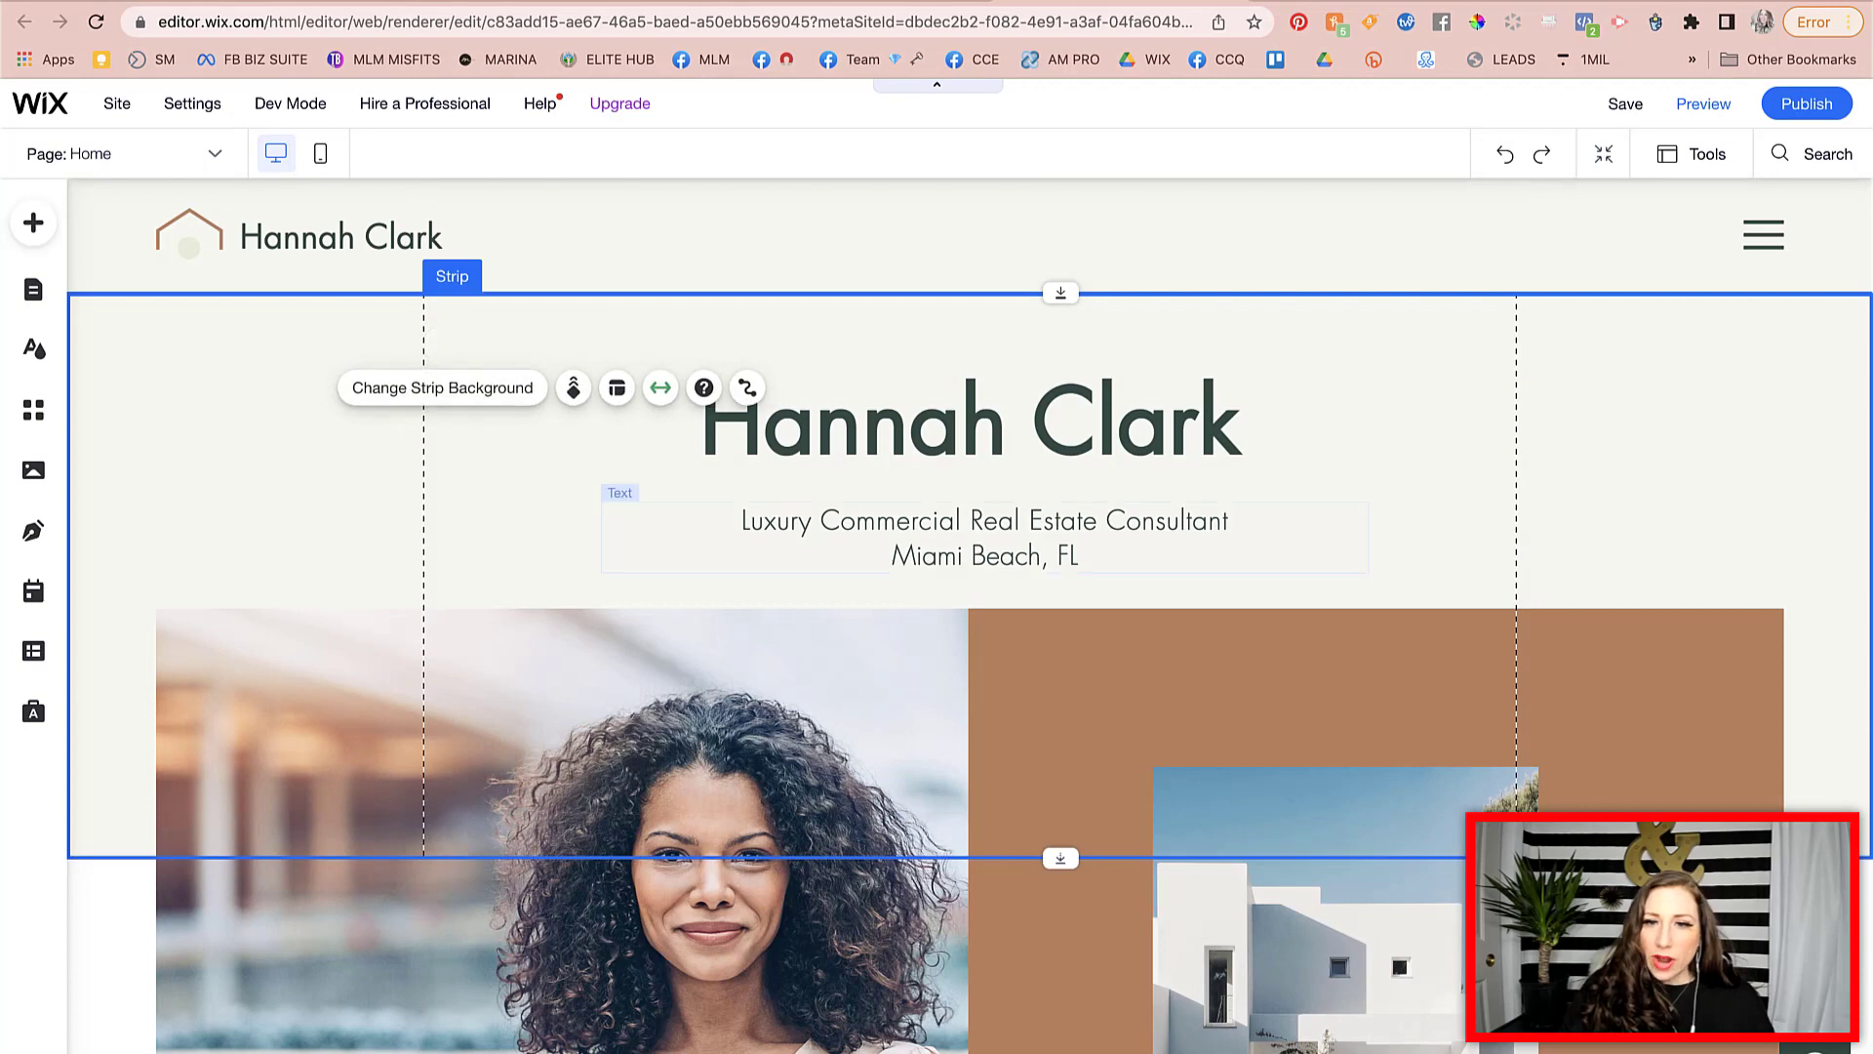
mouse_move(441, 434)
mouse_down()
mouse_move(441, 630)
mouse_move(441, 445)
mouse_up()
drag(621, 506, 621, 493)
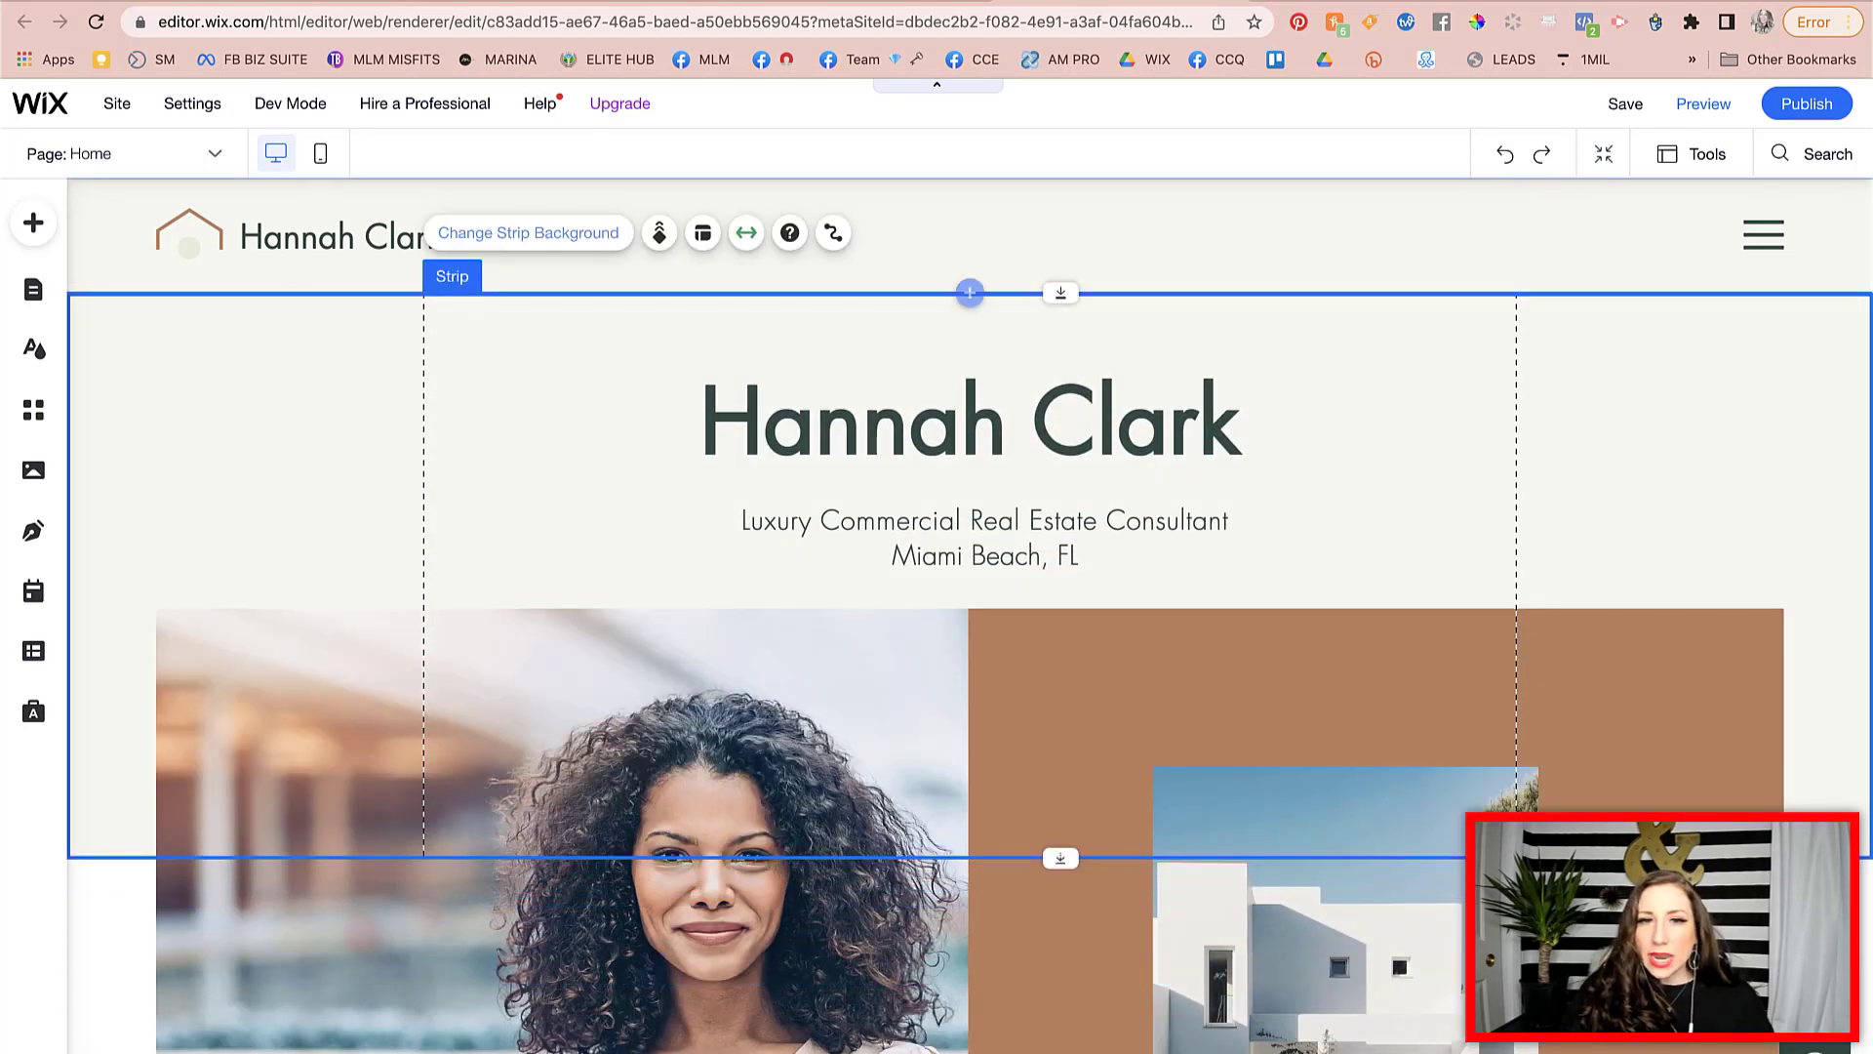
click(528, 233)
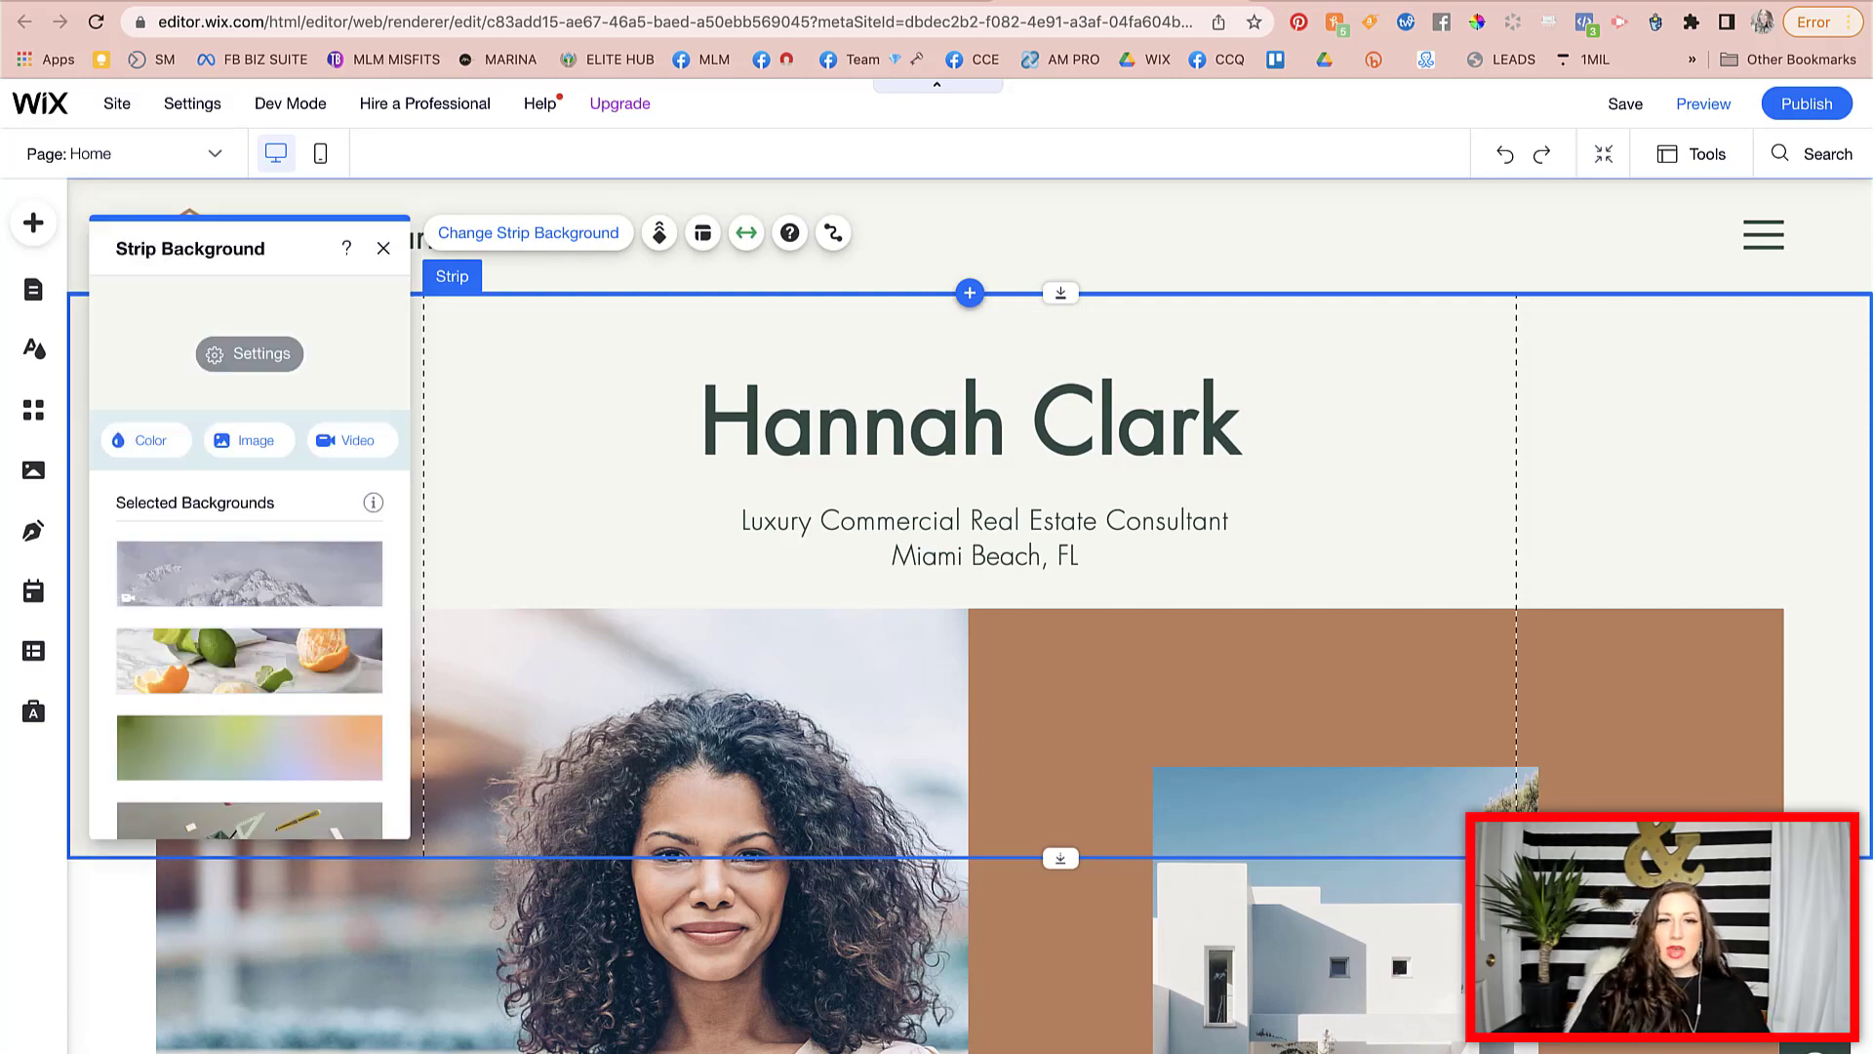
- Set the strip's background to a new custom colour with the hex code E1C7FF
click(145, 440)
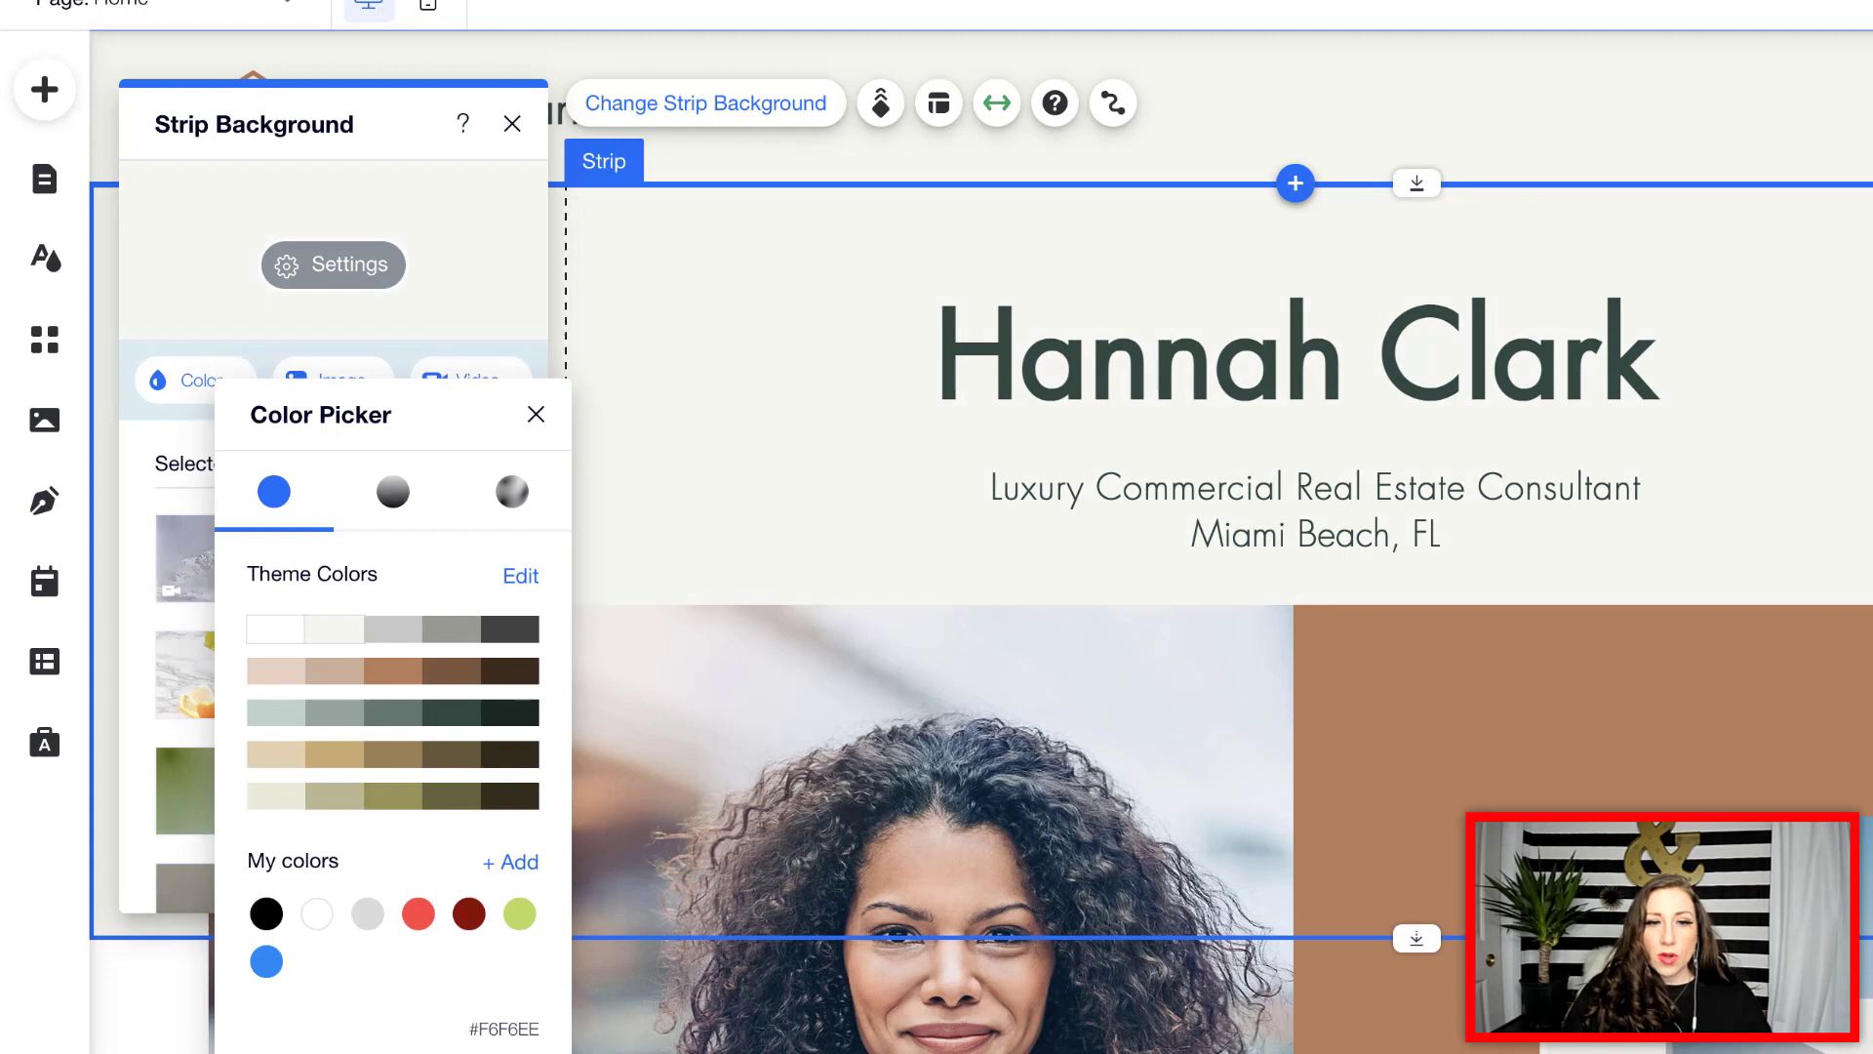
click(510, 861)
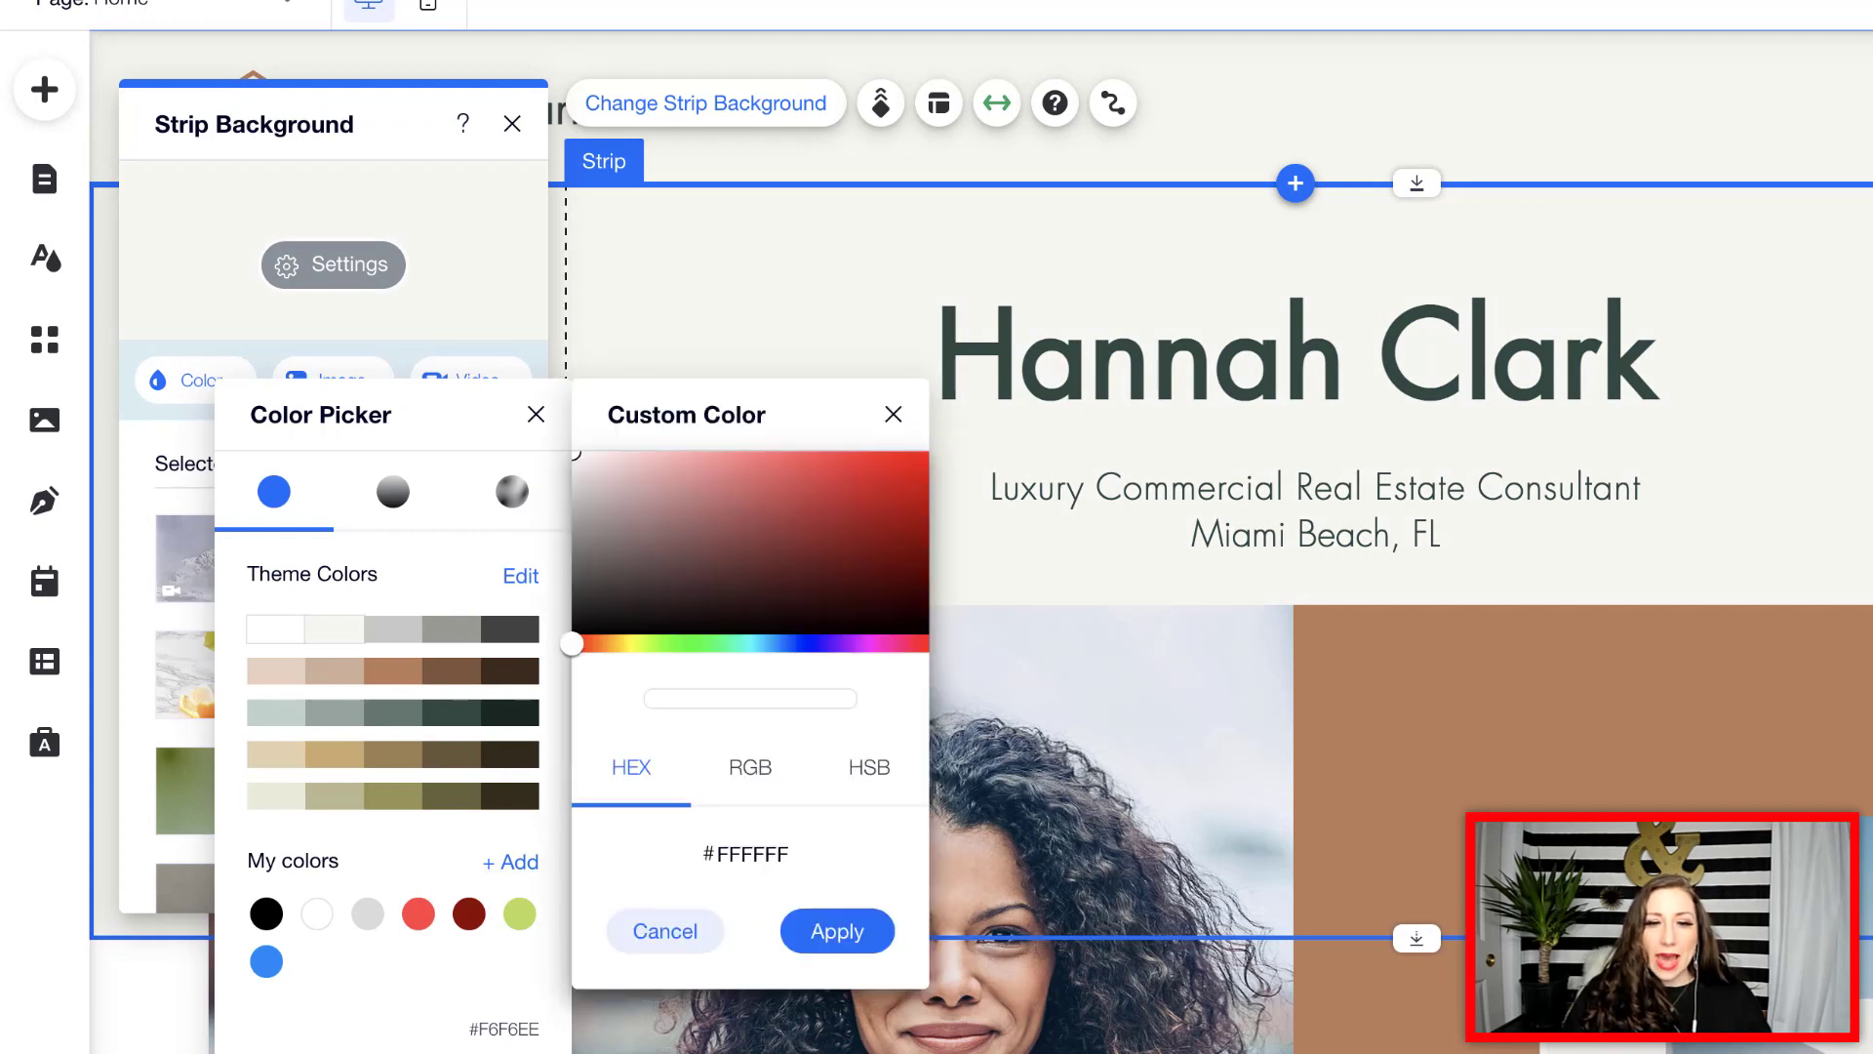
click(751, 854)
text(E1C7FF)
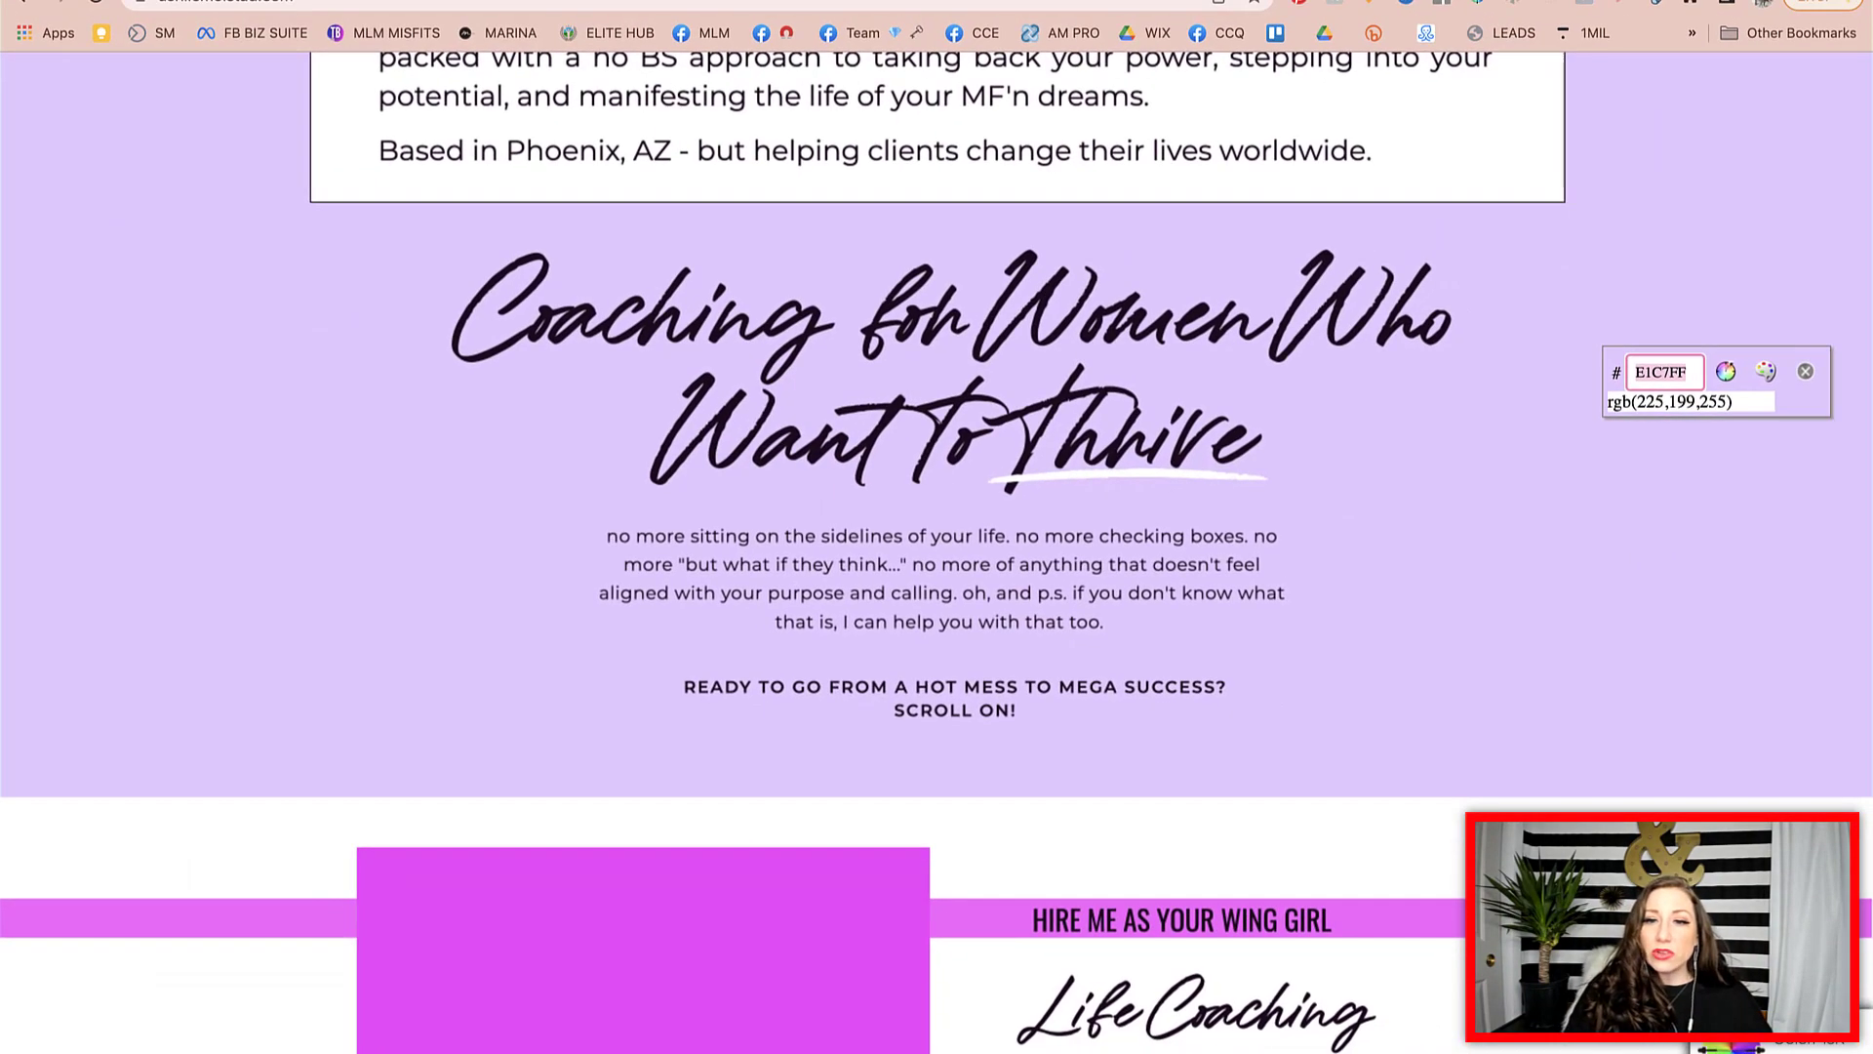
- Switch to the life coach's website and examine how the brand colours are used across its home page sections
scroll(937, 527, down, 6)
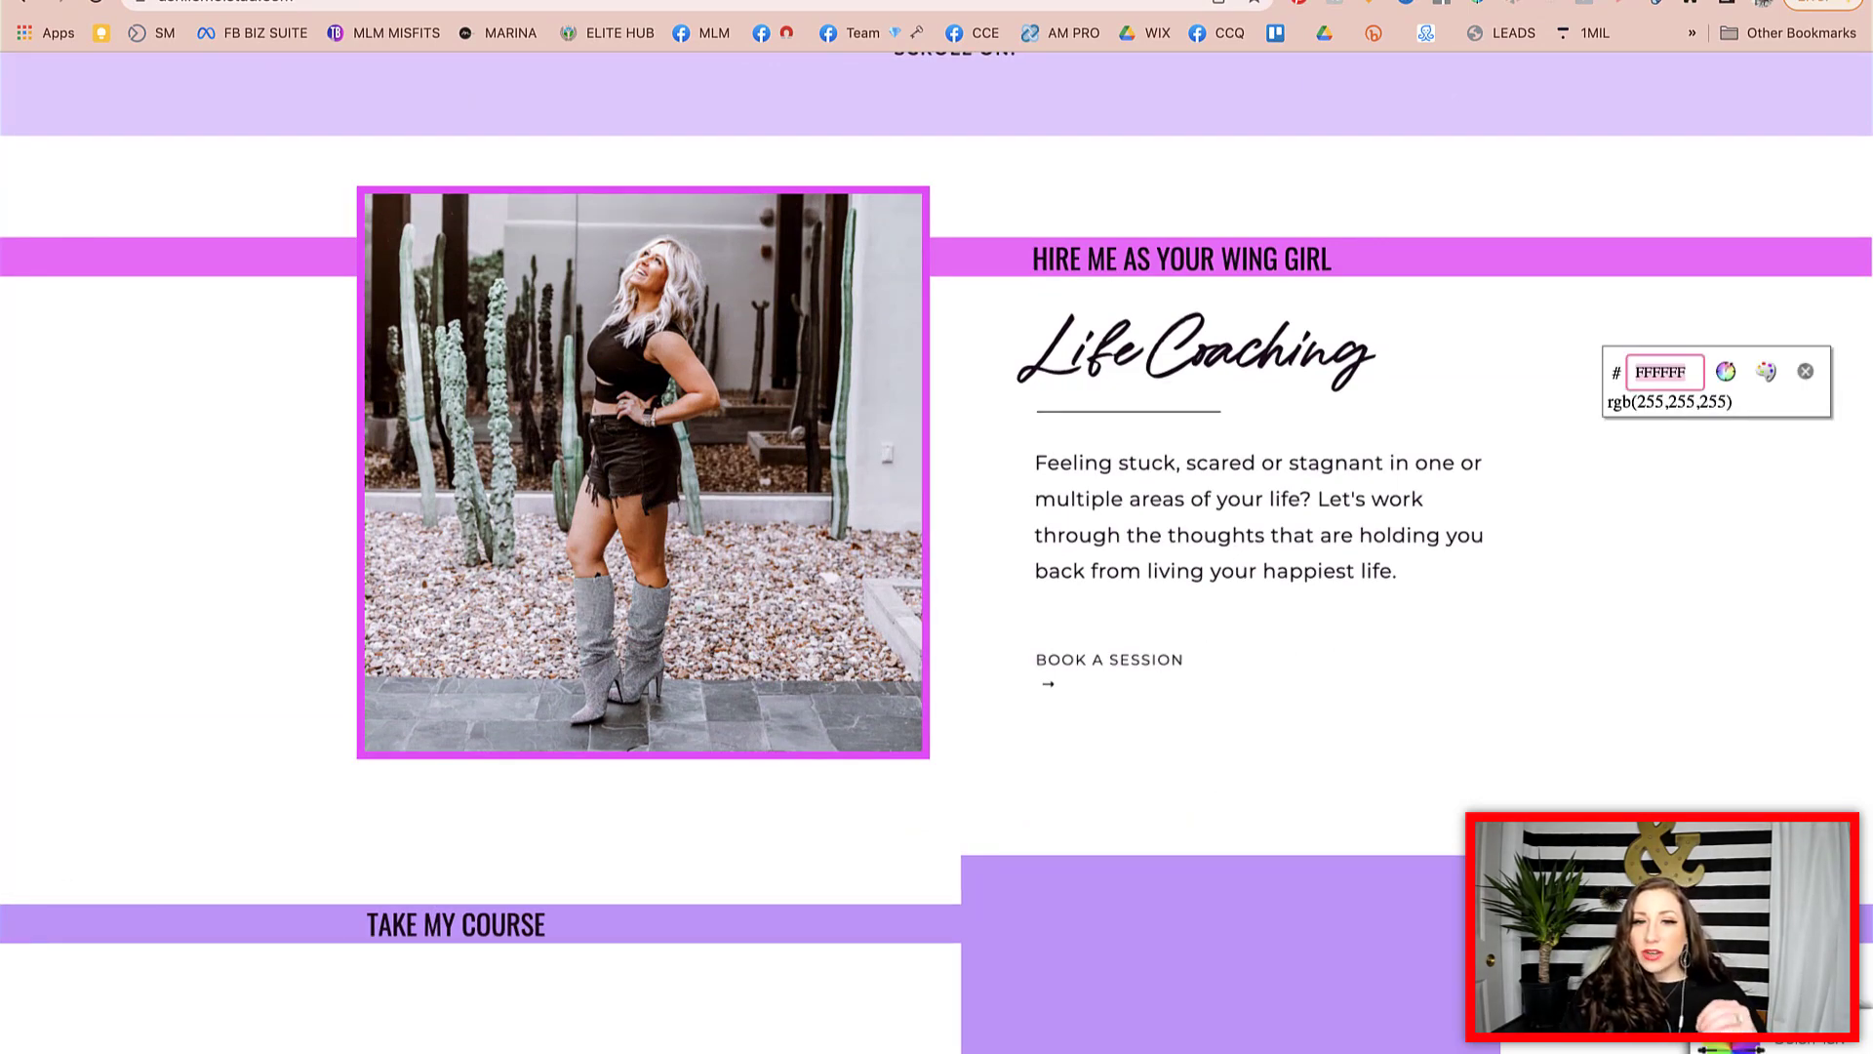
scroll(937, 552, up, 8)
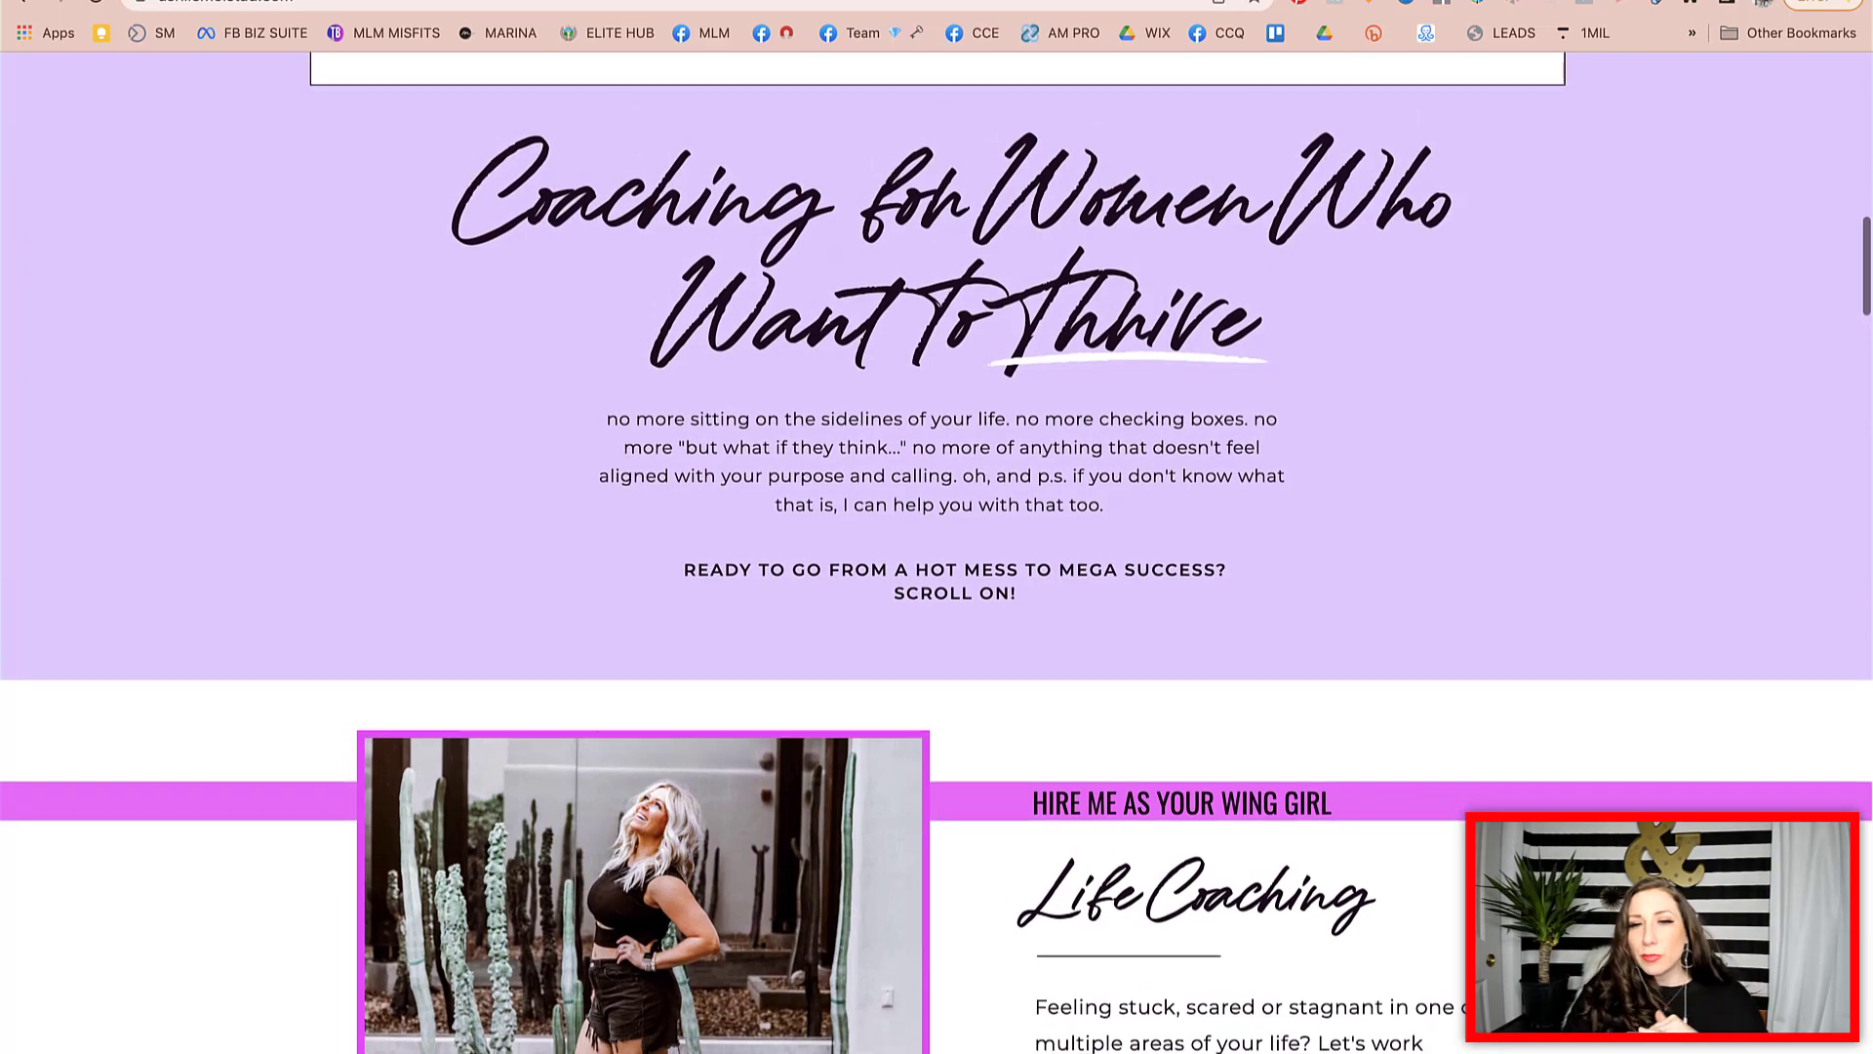
scroll(936, 551, up, 12)
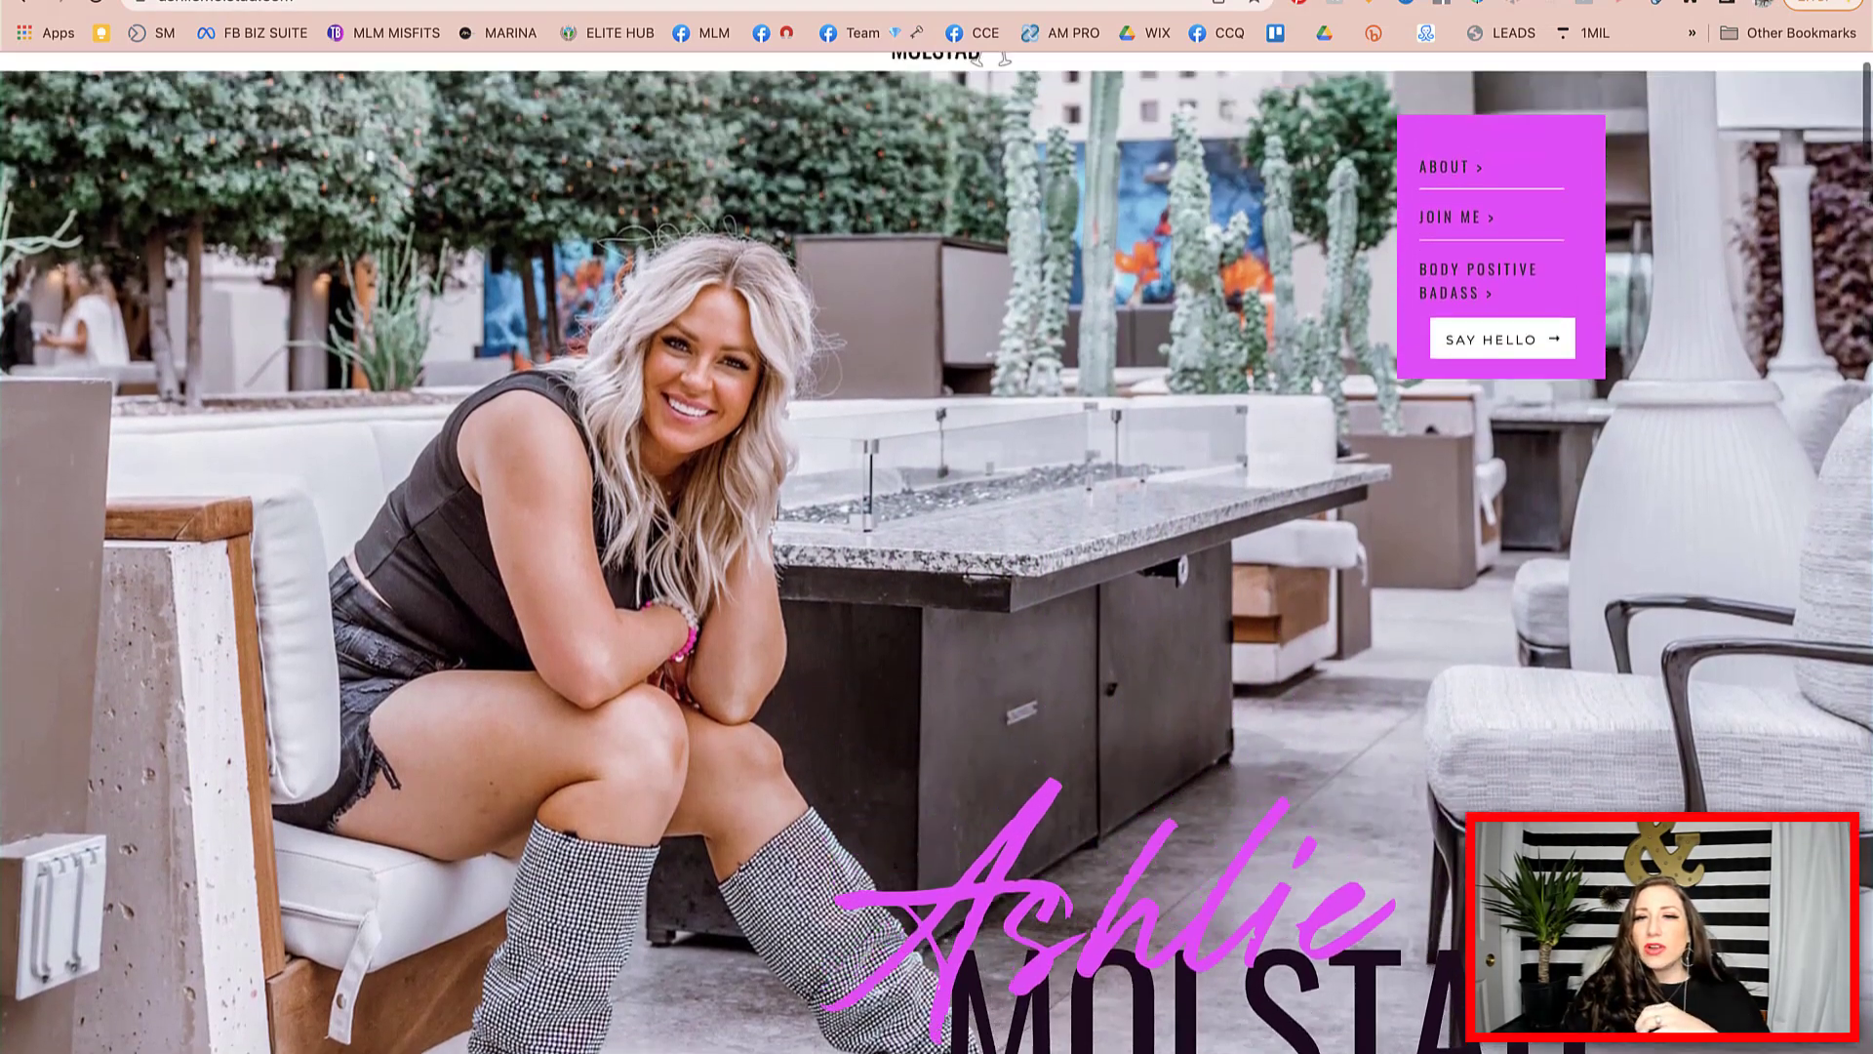
scroll(937, 552, down, 7)
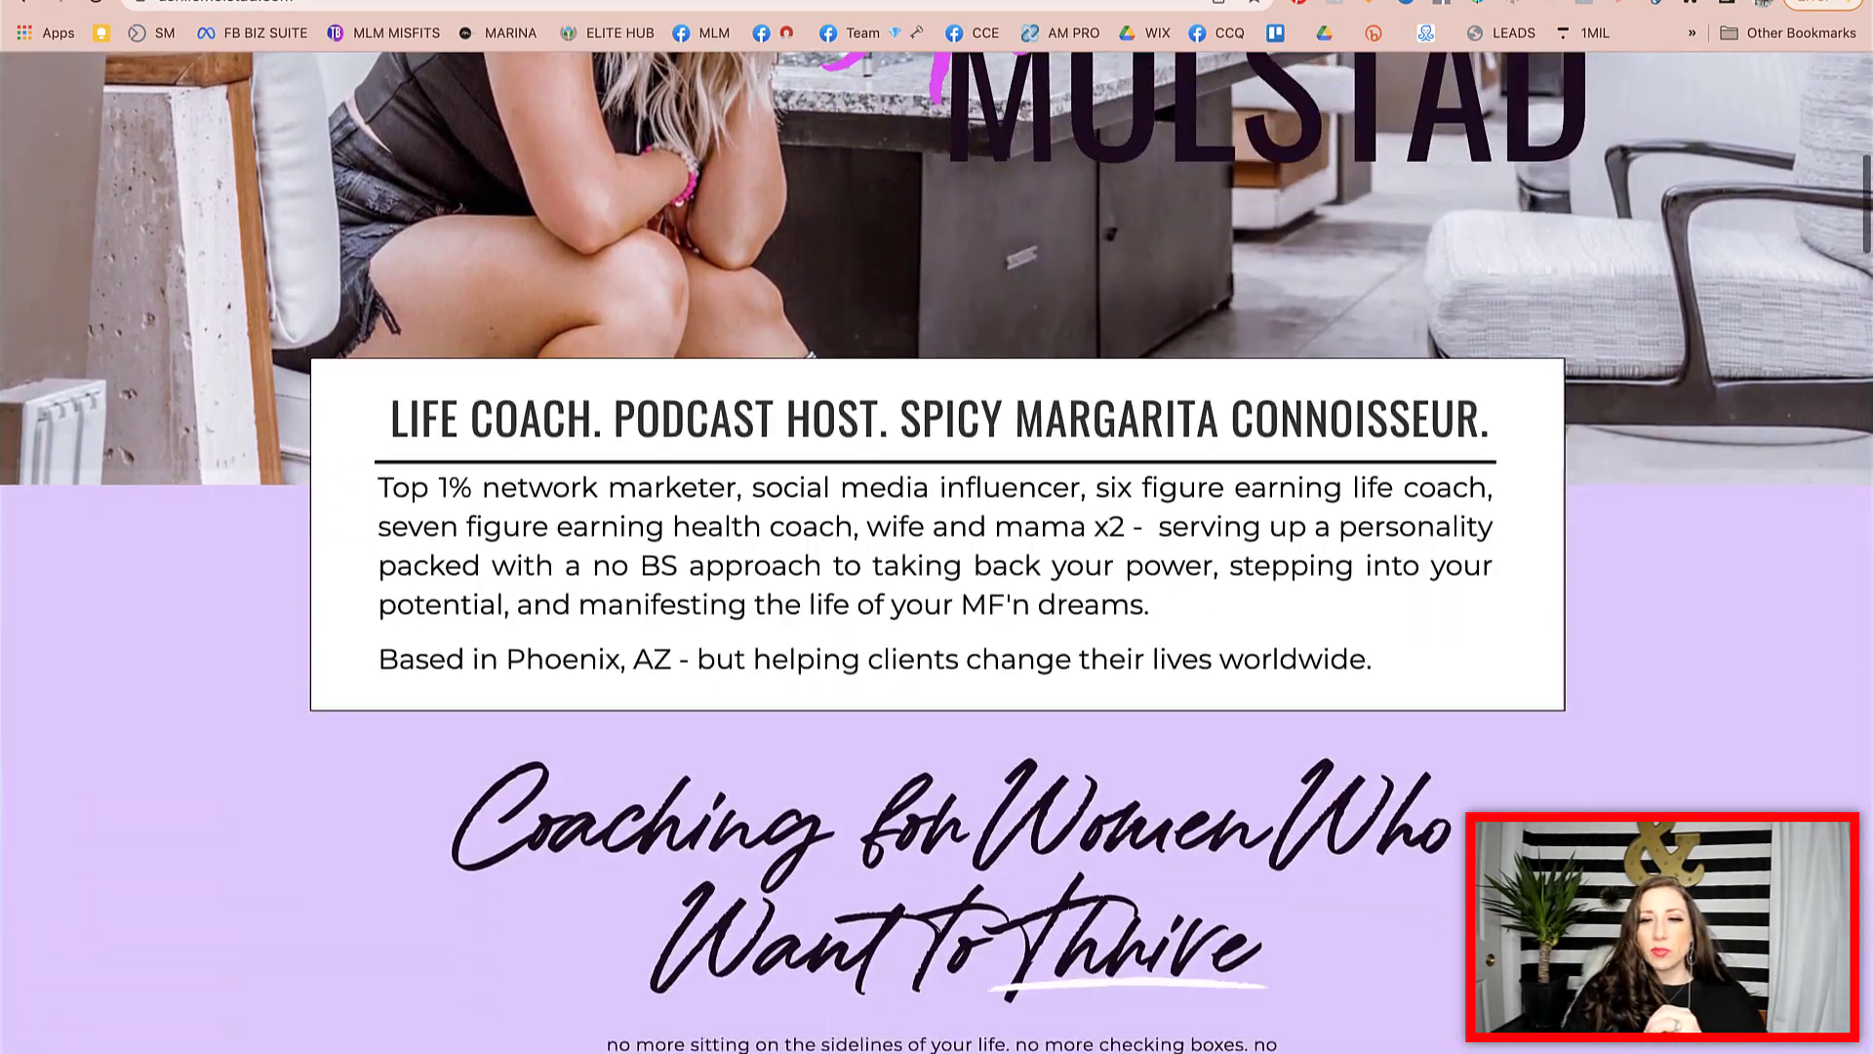
scroll(937, 552, down, 4)
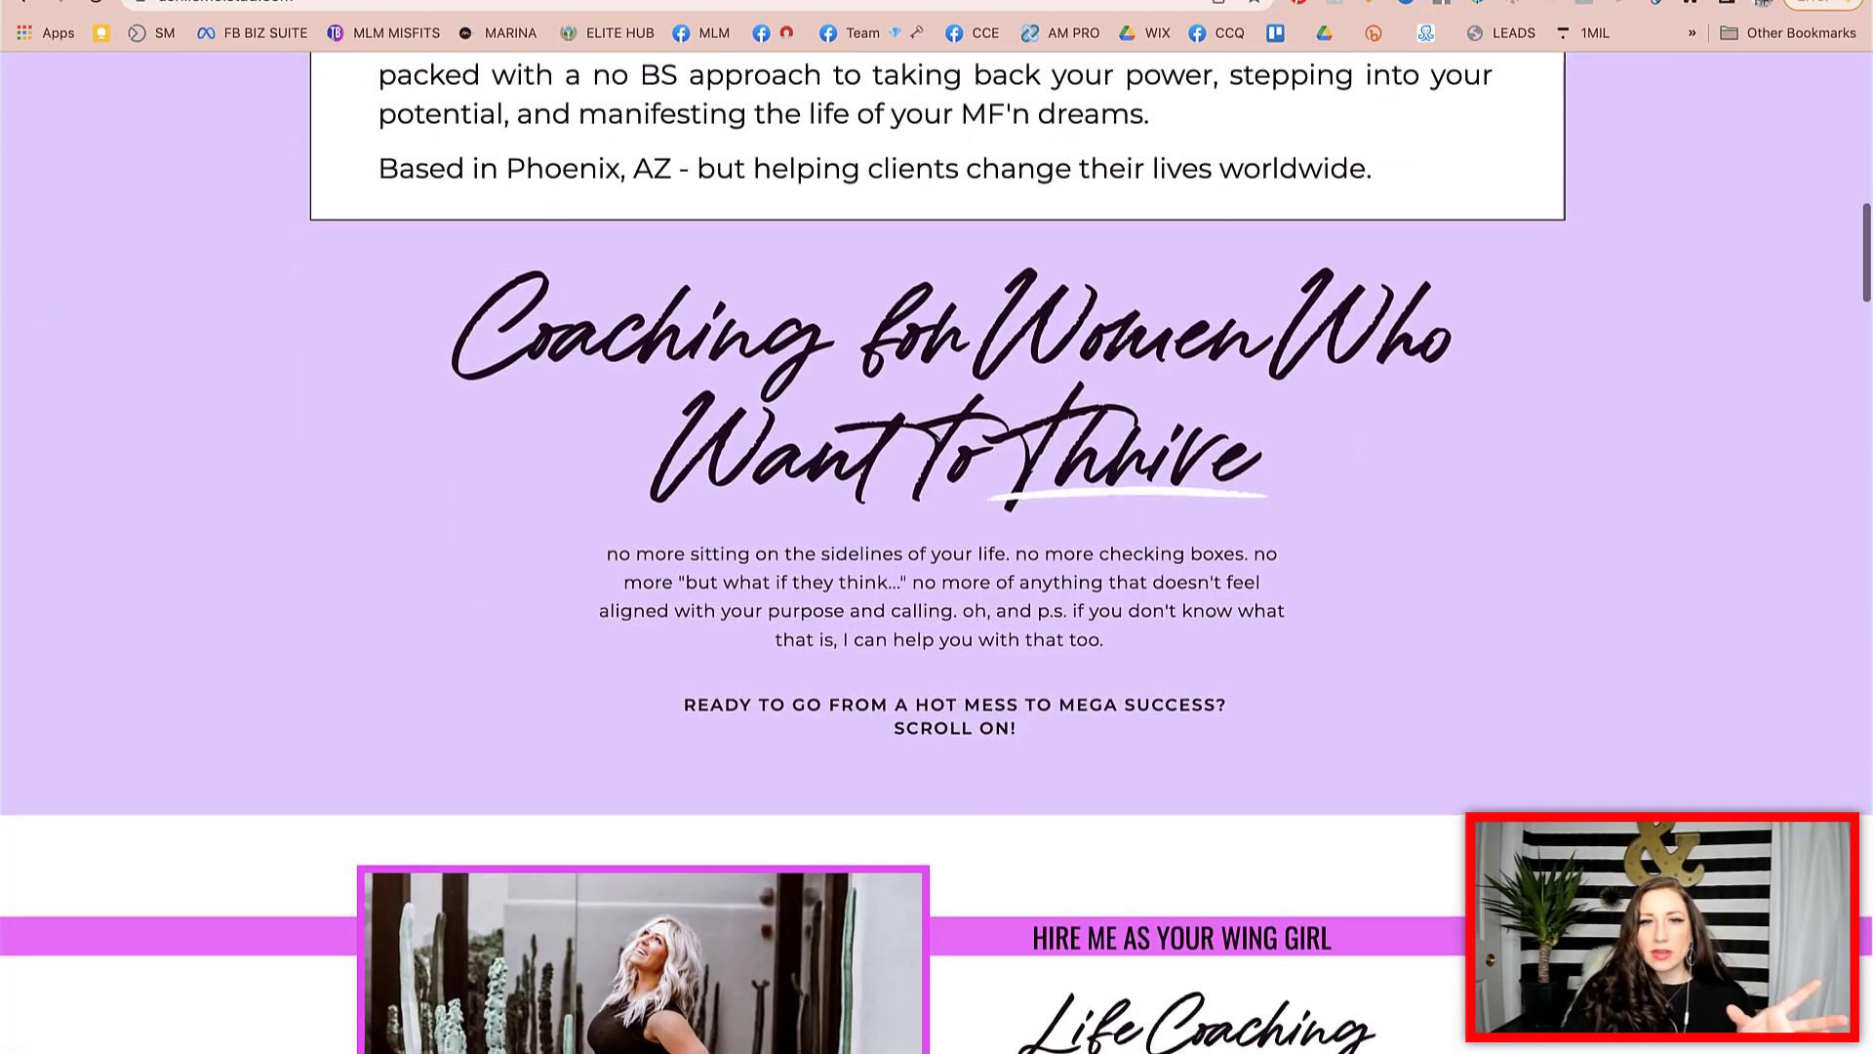
scroll(937, 551, down, 9)
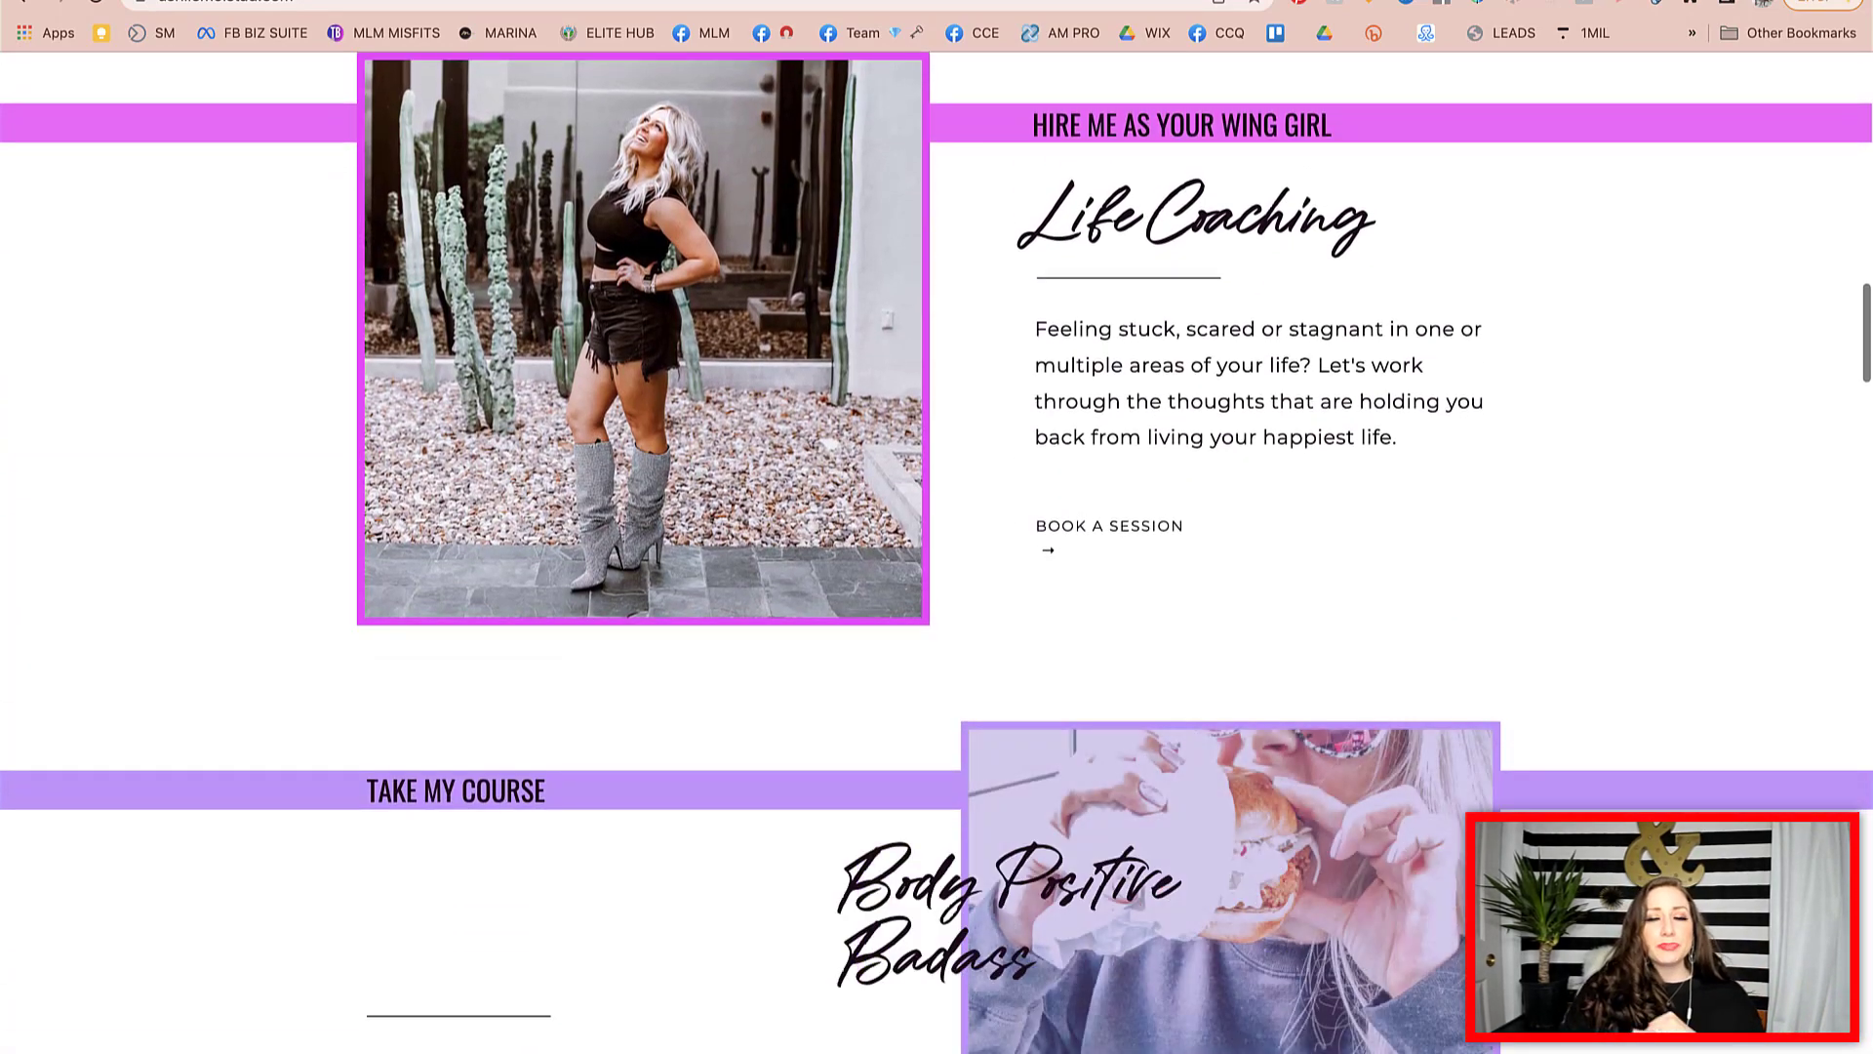
scroll(936, 551, down, 18)
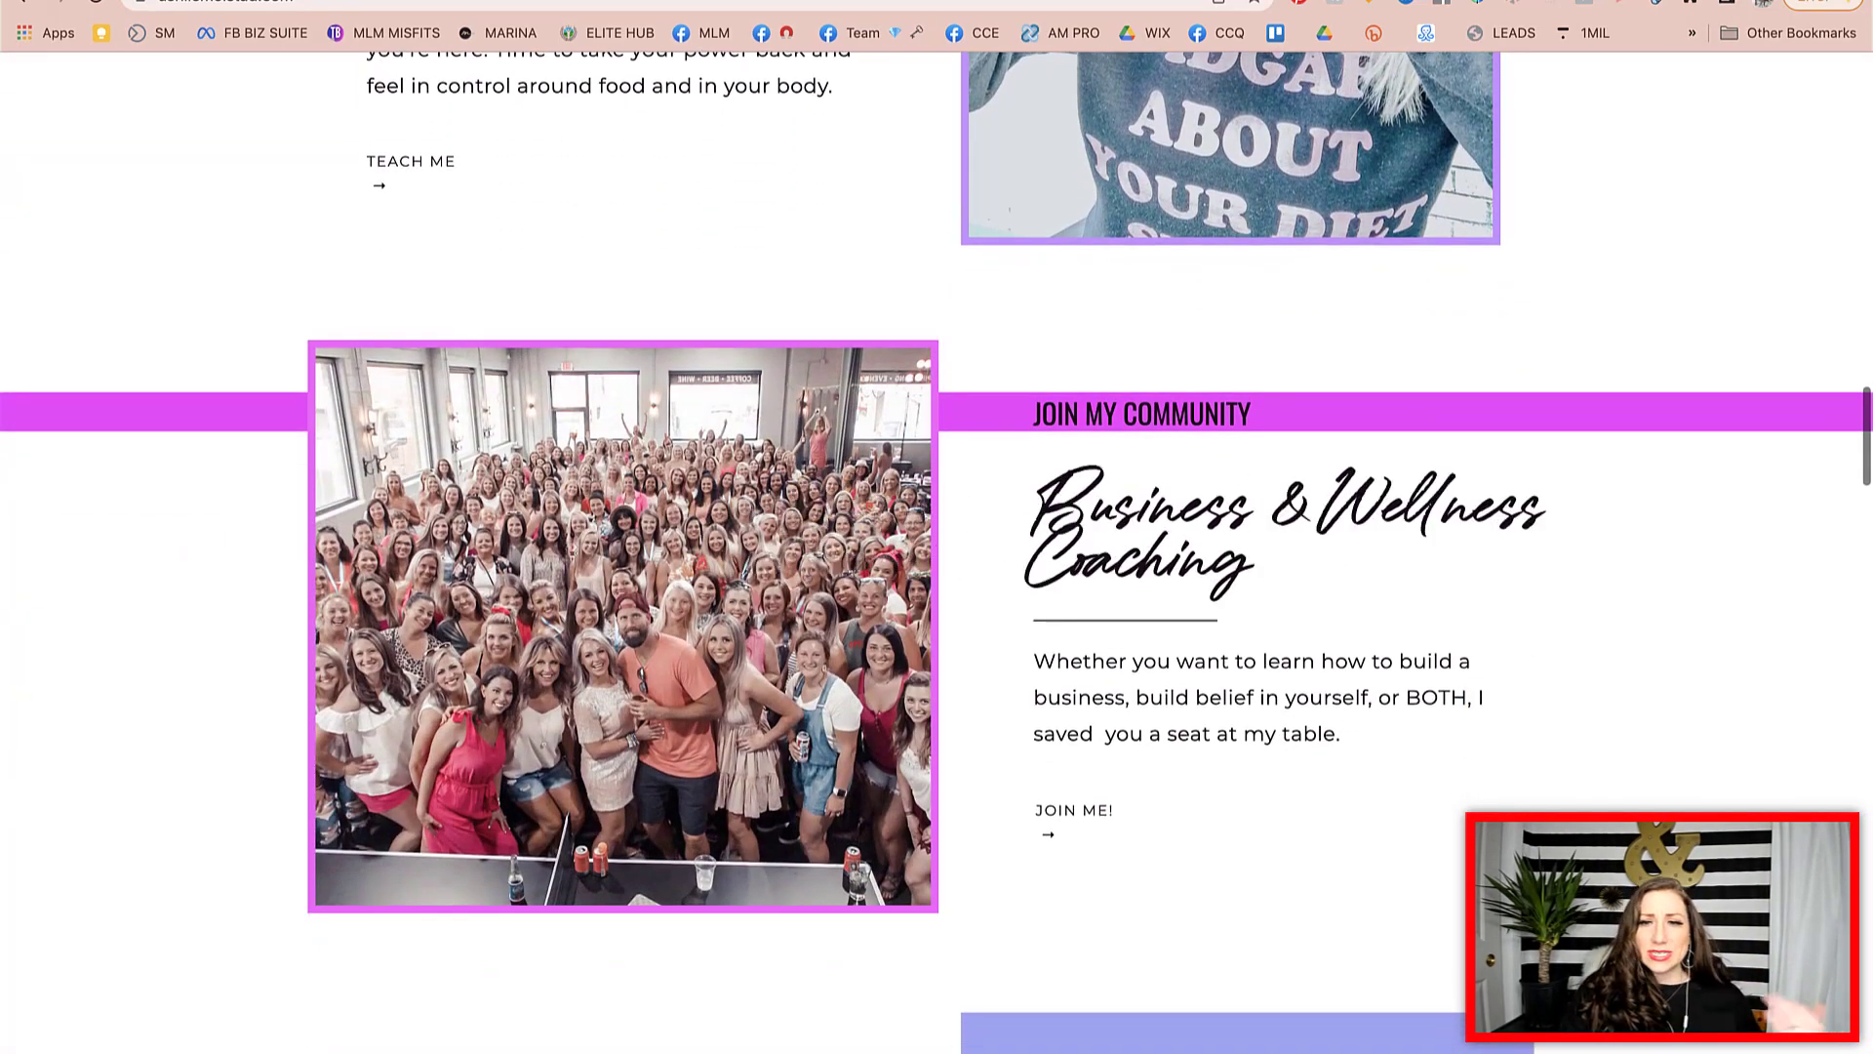
scroll(937, 551, down, 2)
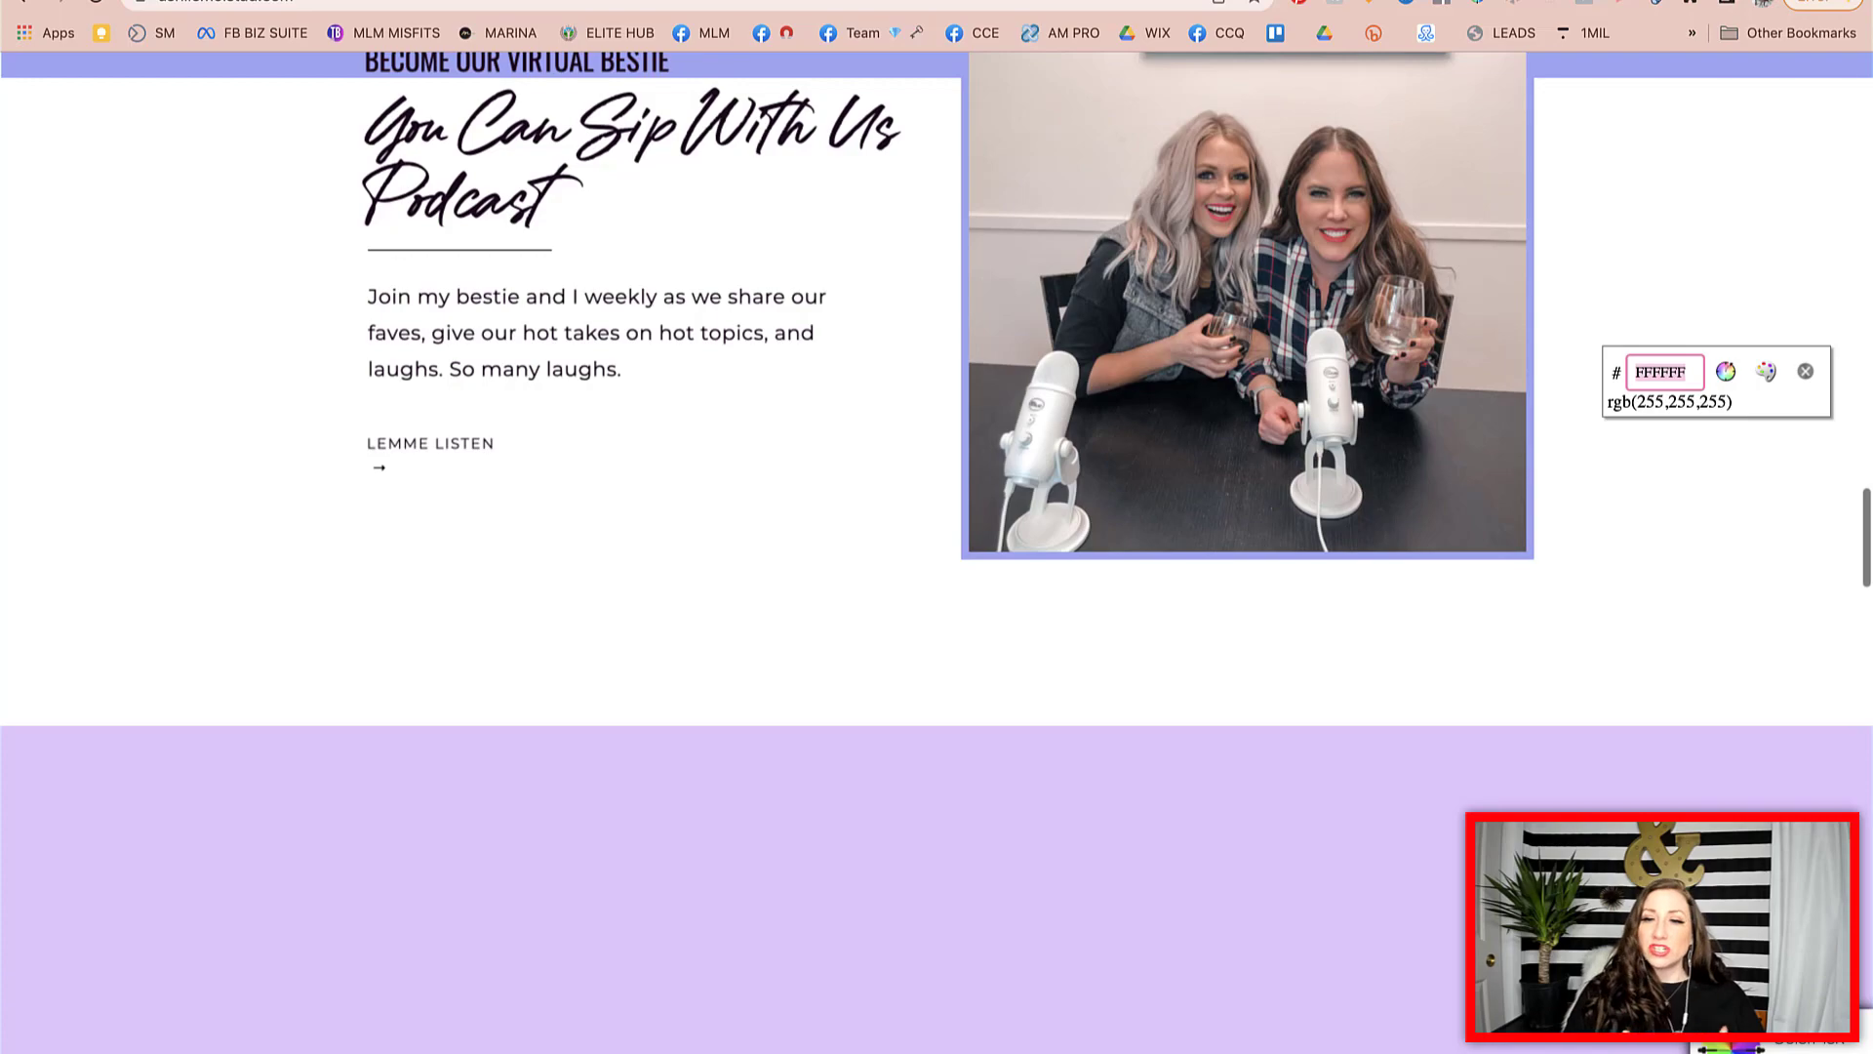
scroll(936, 551, down, 12)
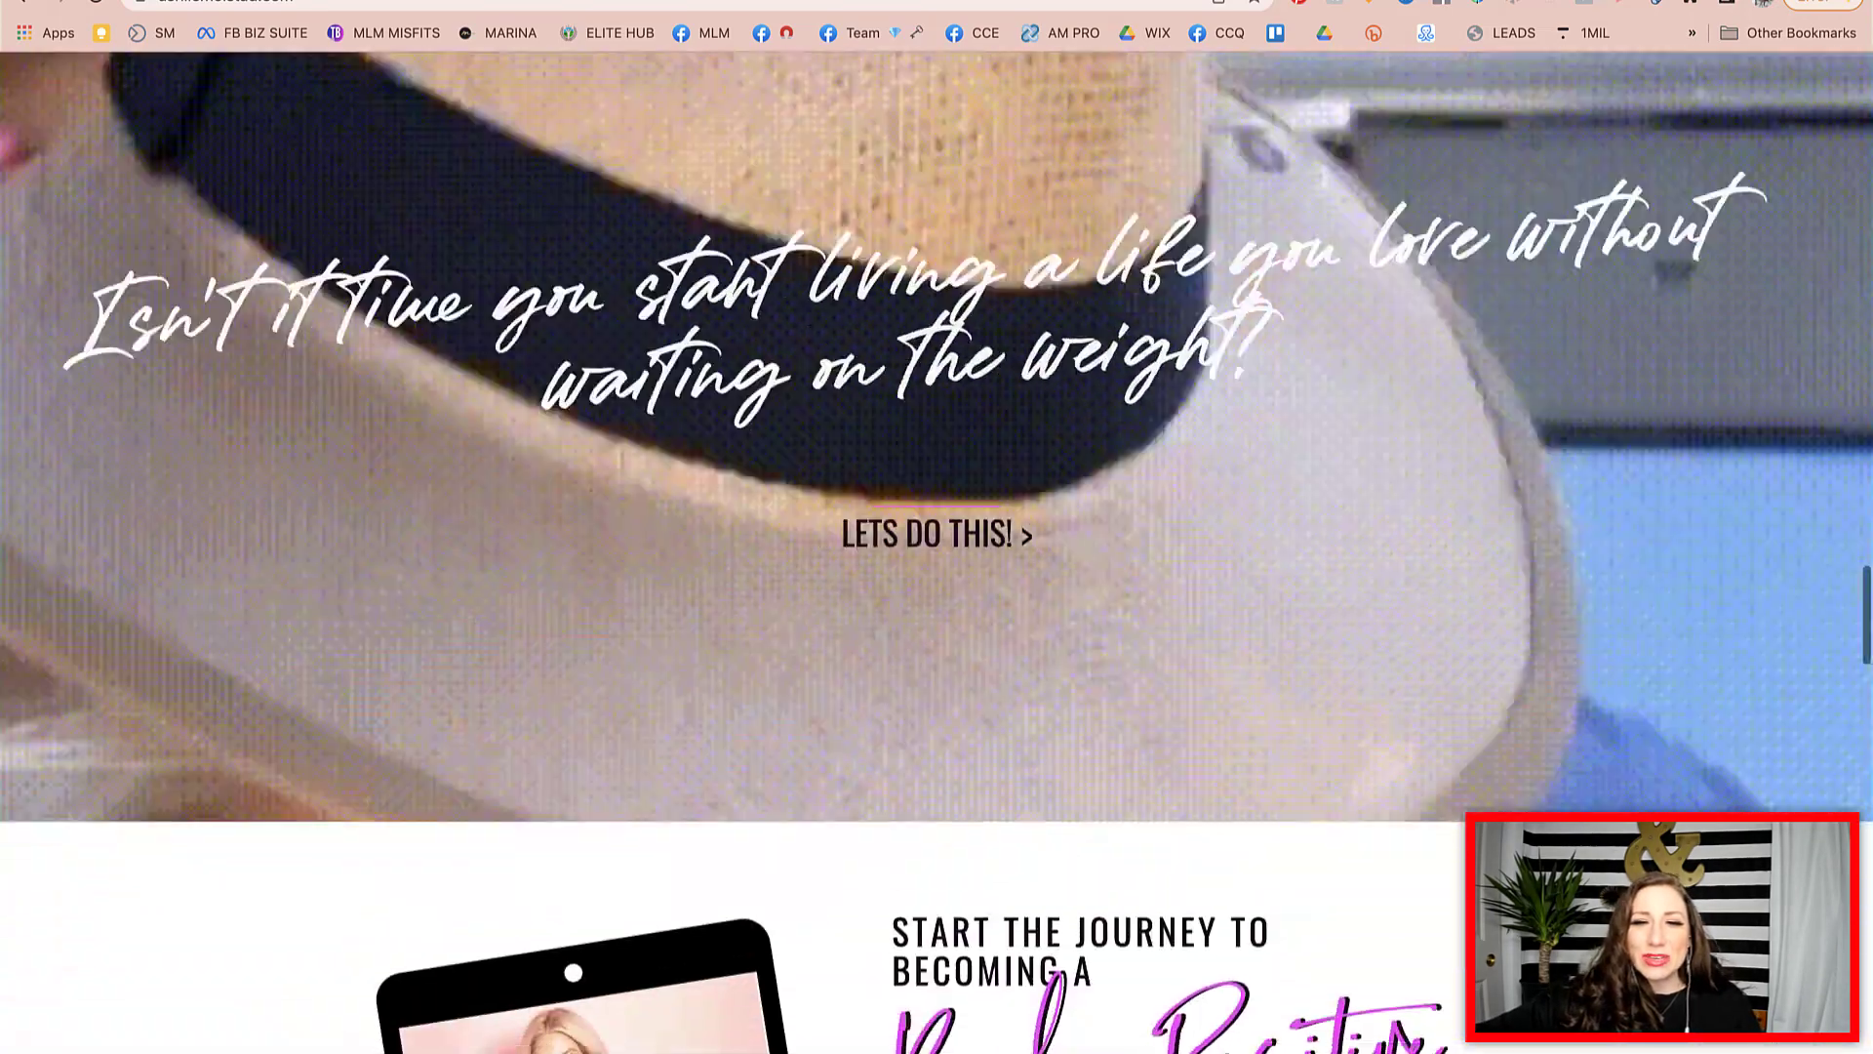
scroll(936, 551, down, 1)
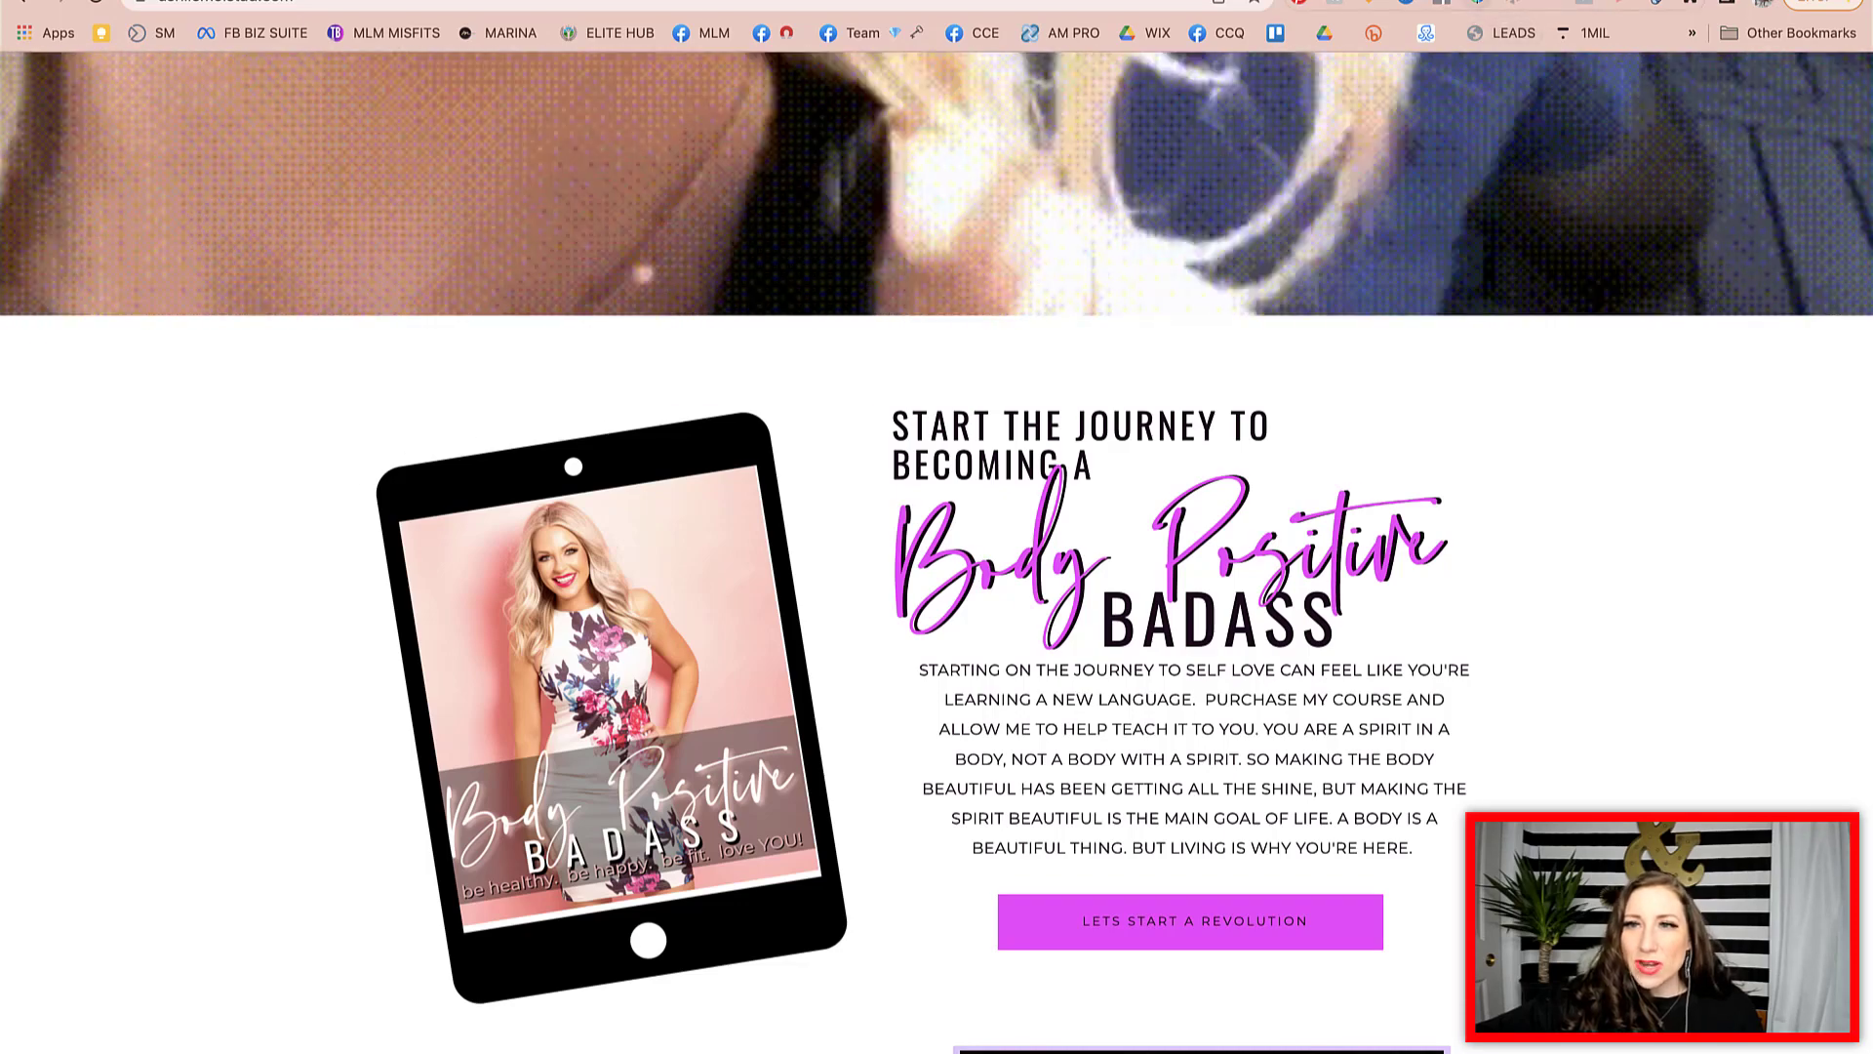
- Sample the pink #F88885 from the tablet image in the course section with the colour picker extension
click(1477, 3)
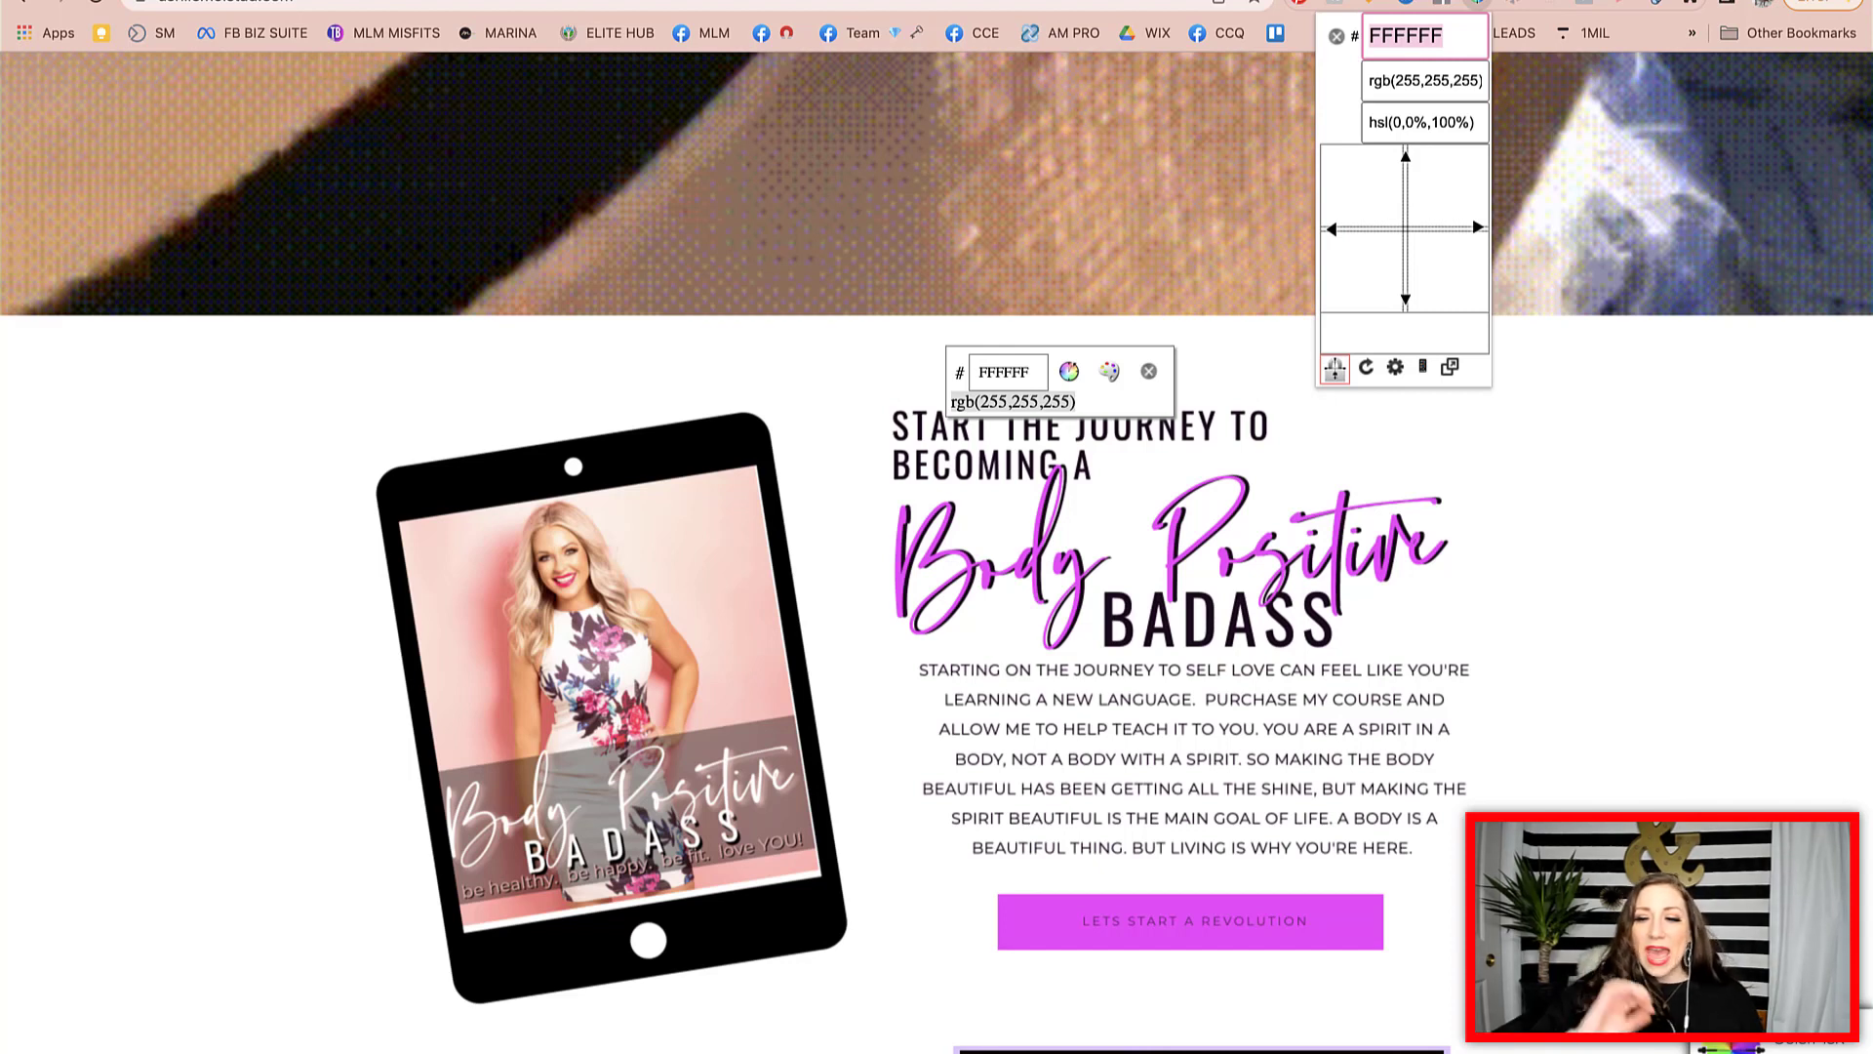
key(Escape)
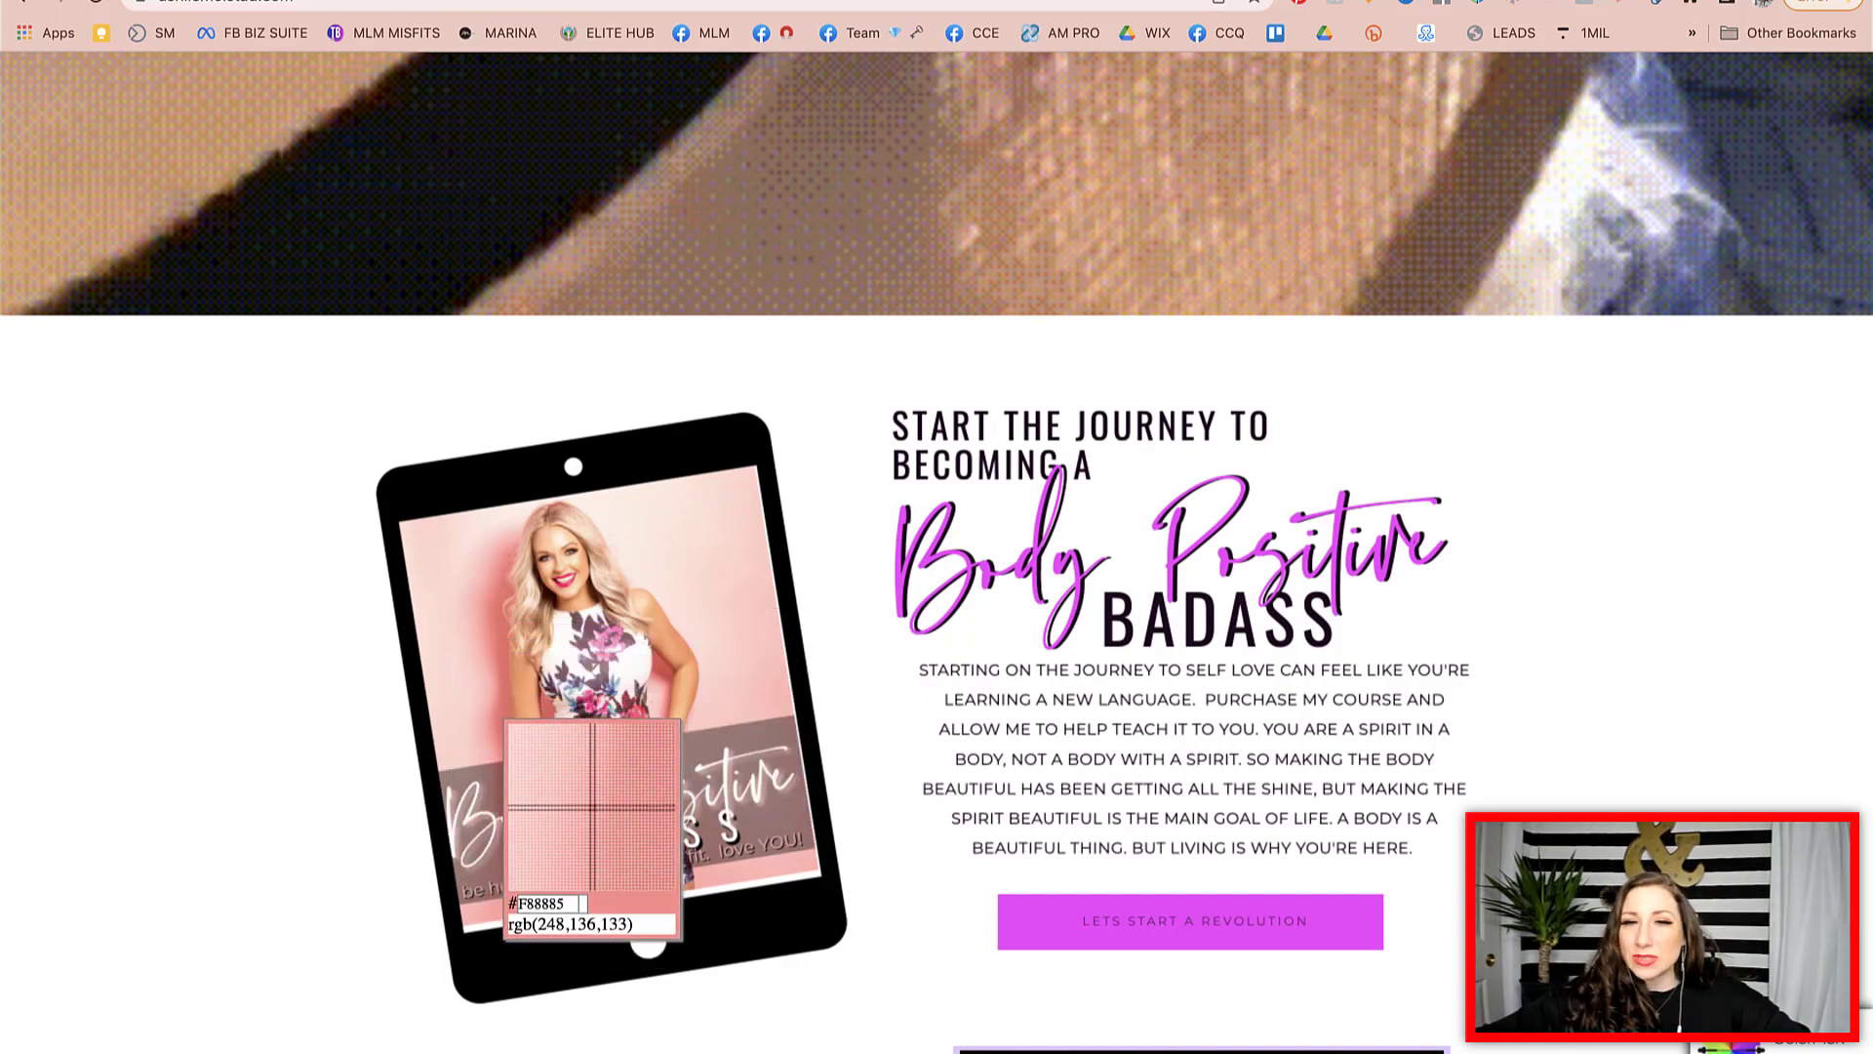
click(592, 808)
- Dismiss the nutrition sign-up pop-up and sample colours around the introduction section's portrait with the colour picker extension
scroll(592, 808, down, 5)
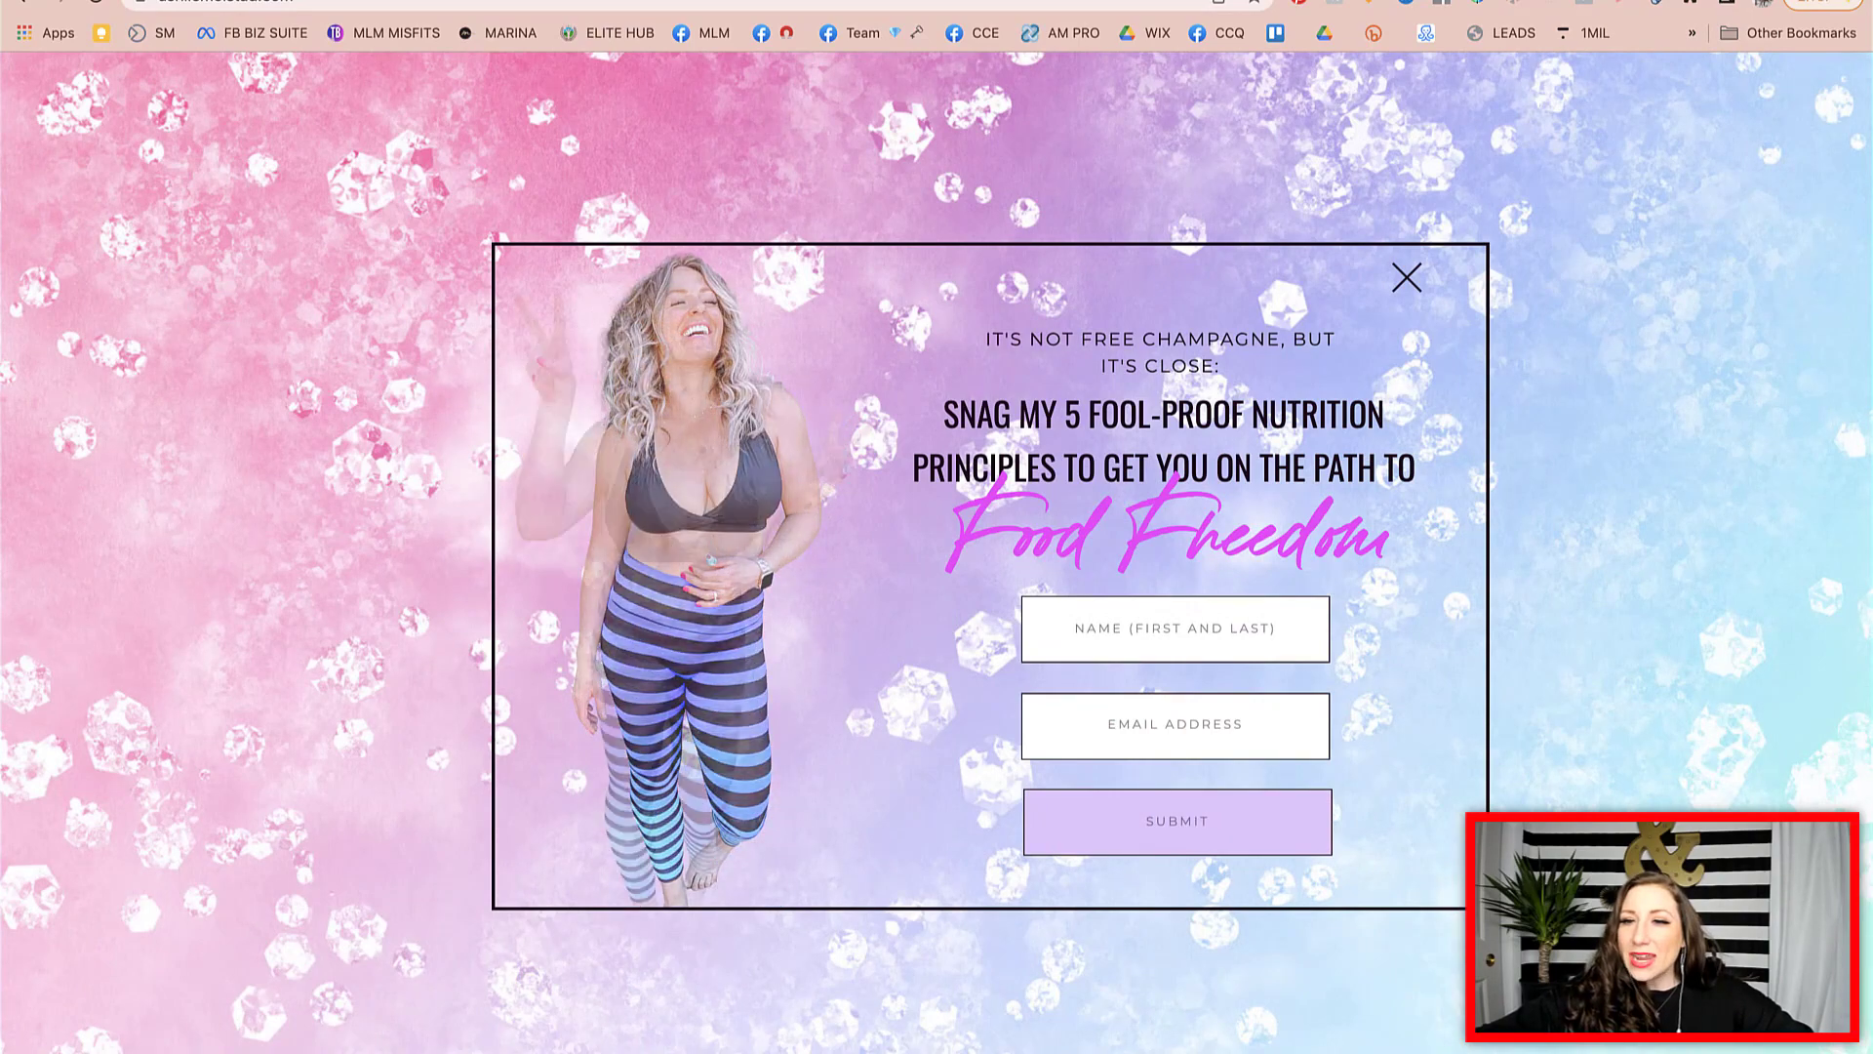
click(1407, 277)
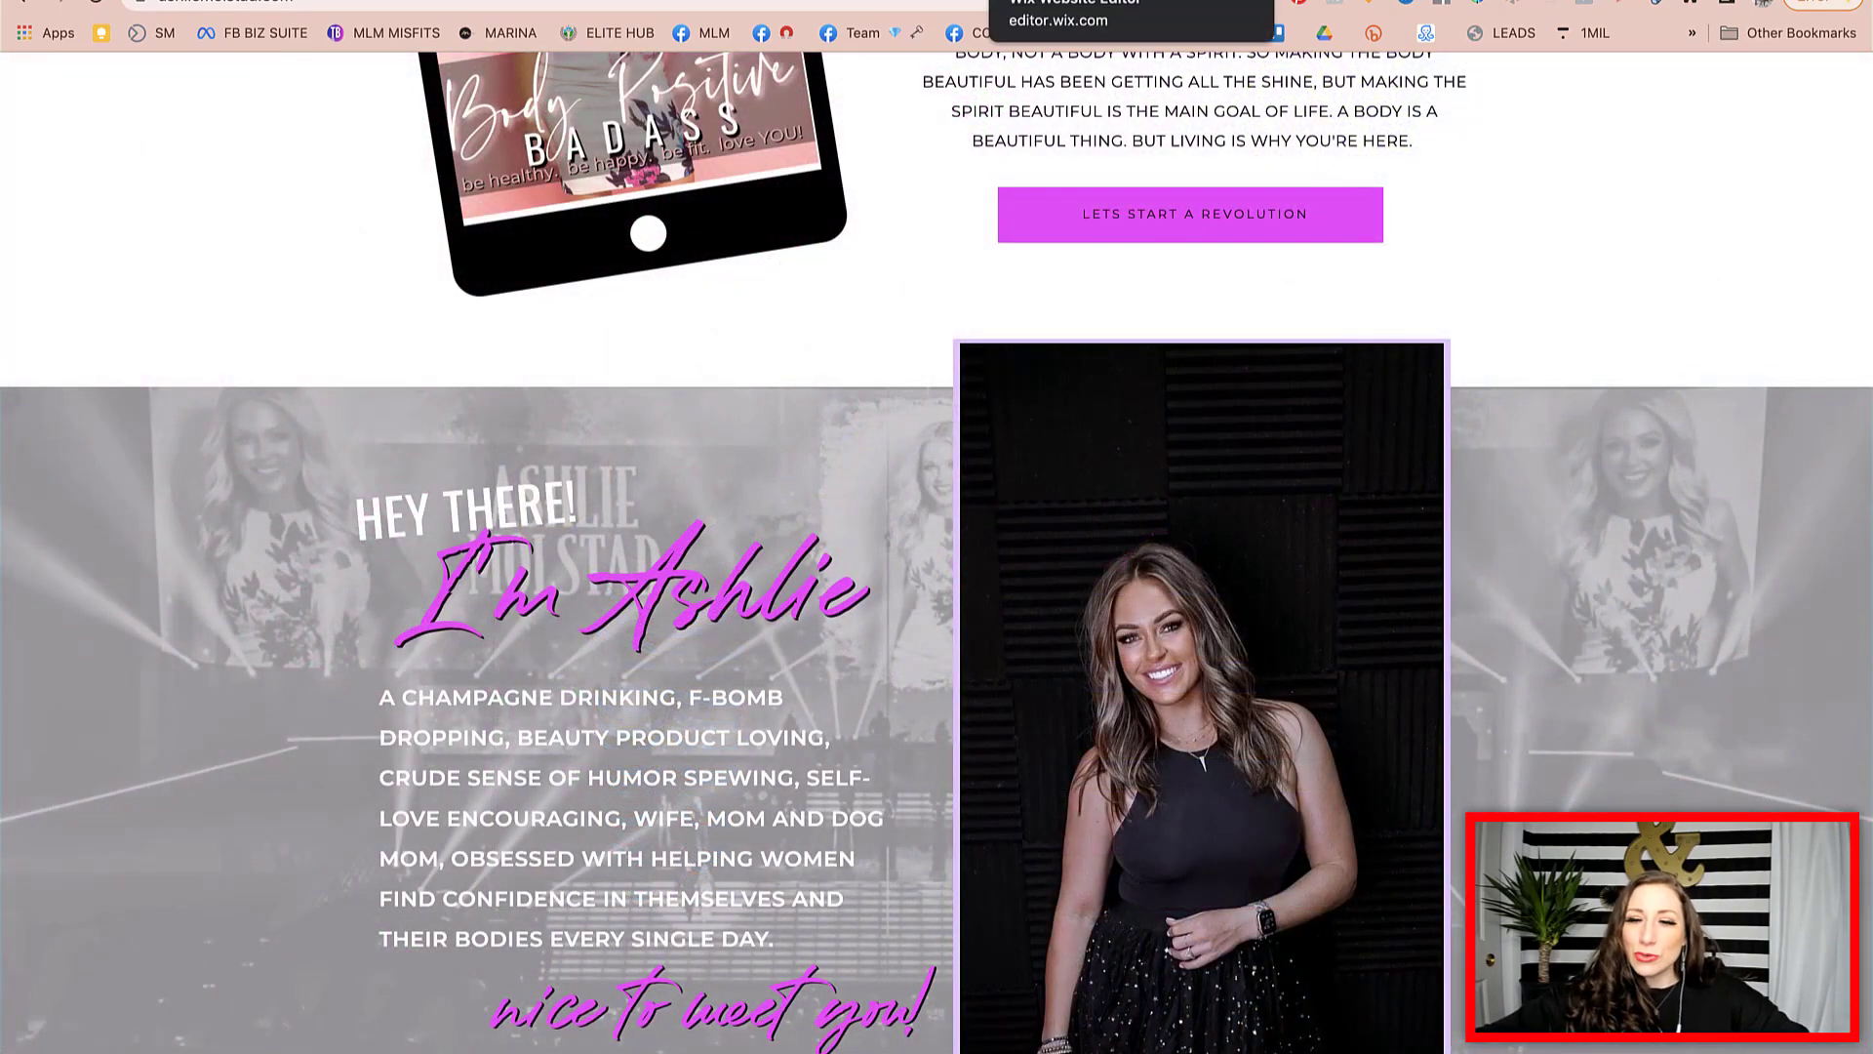
scroll(937, 551, down, 6)
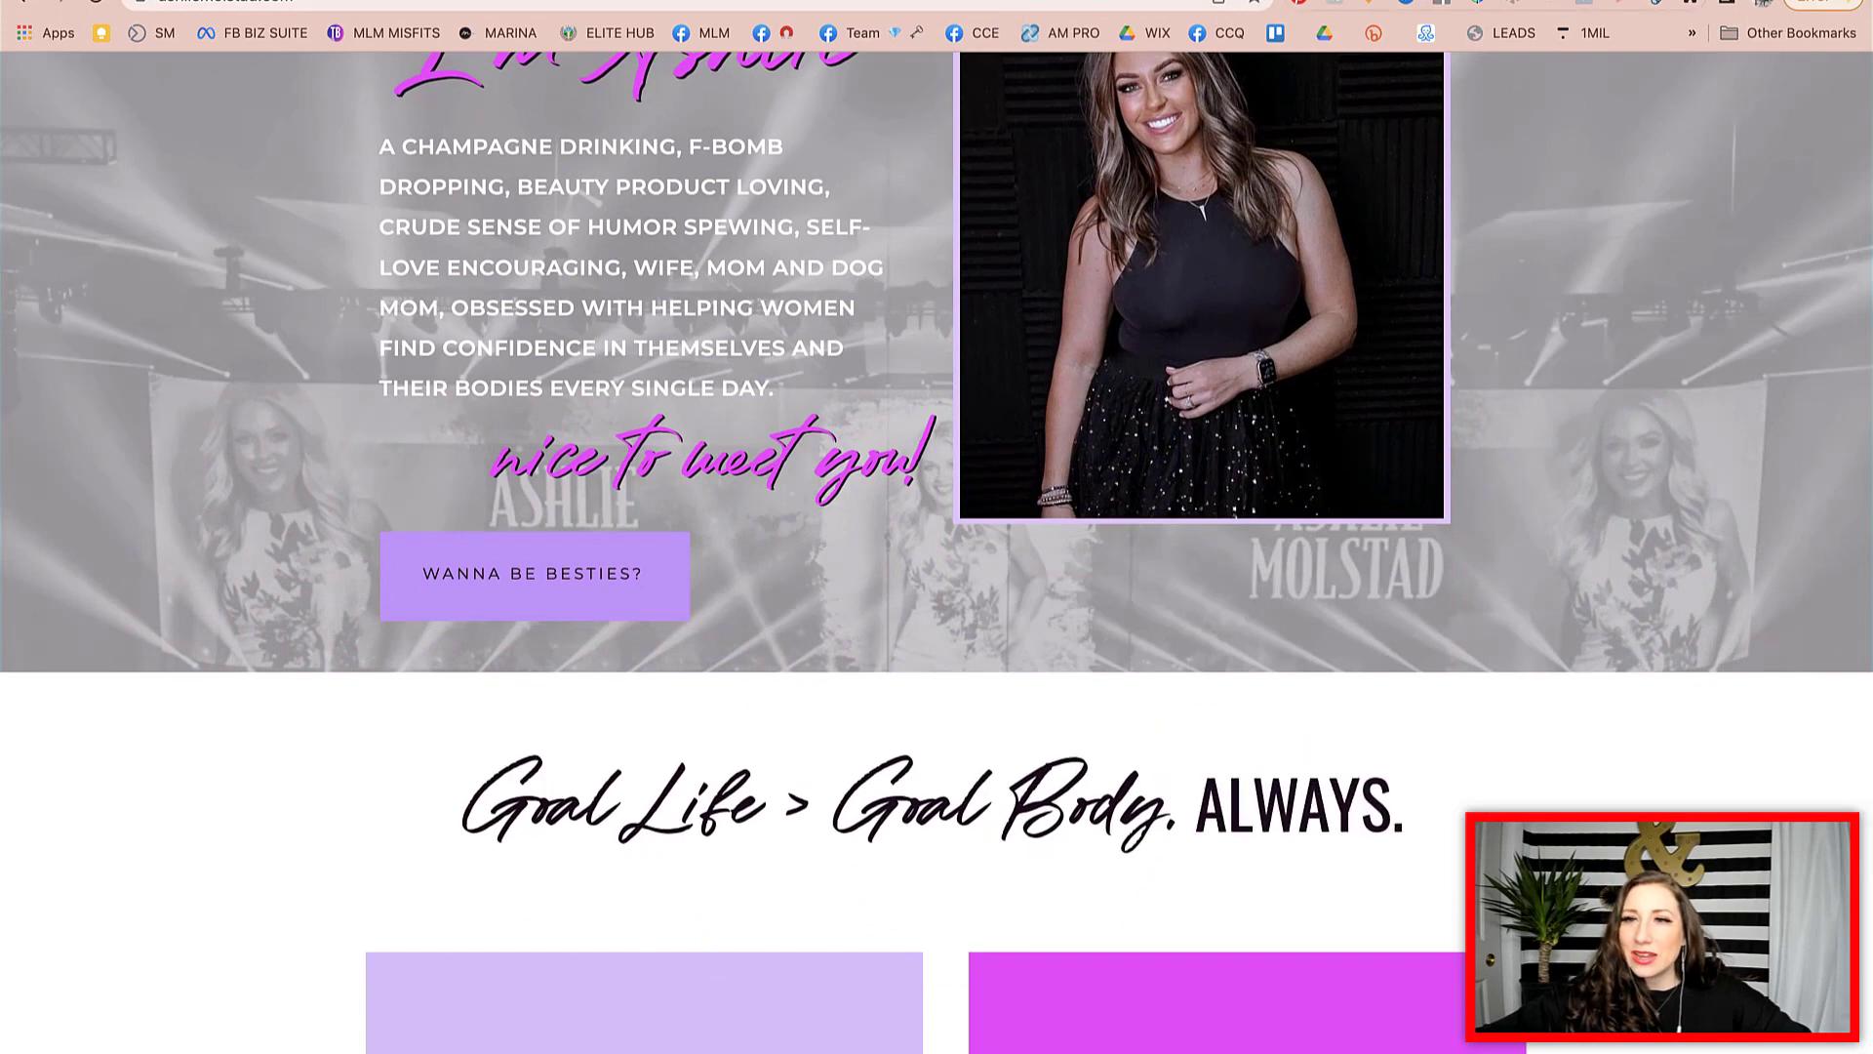
click(1656, 2)
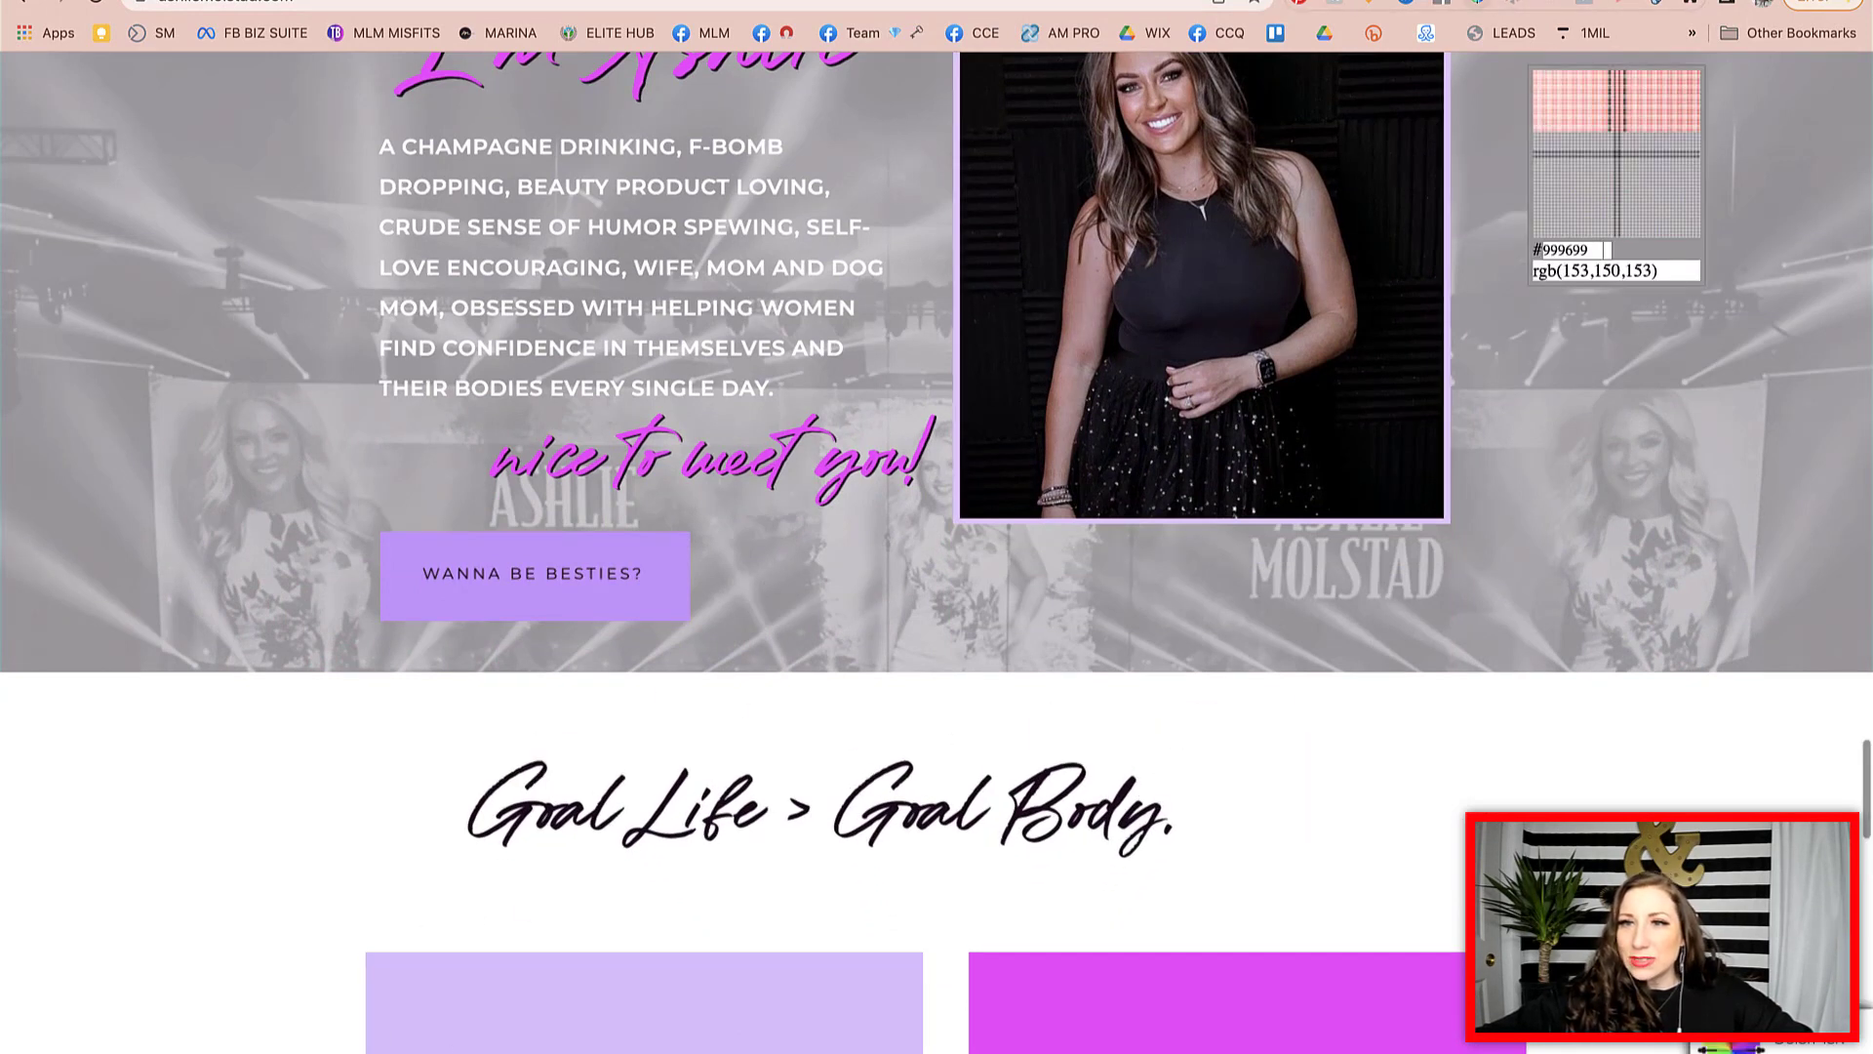
click(936, 59)
click(1334, 367)
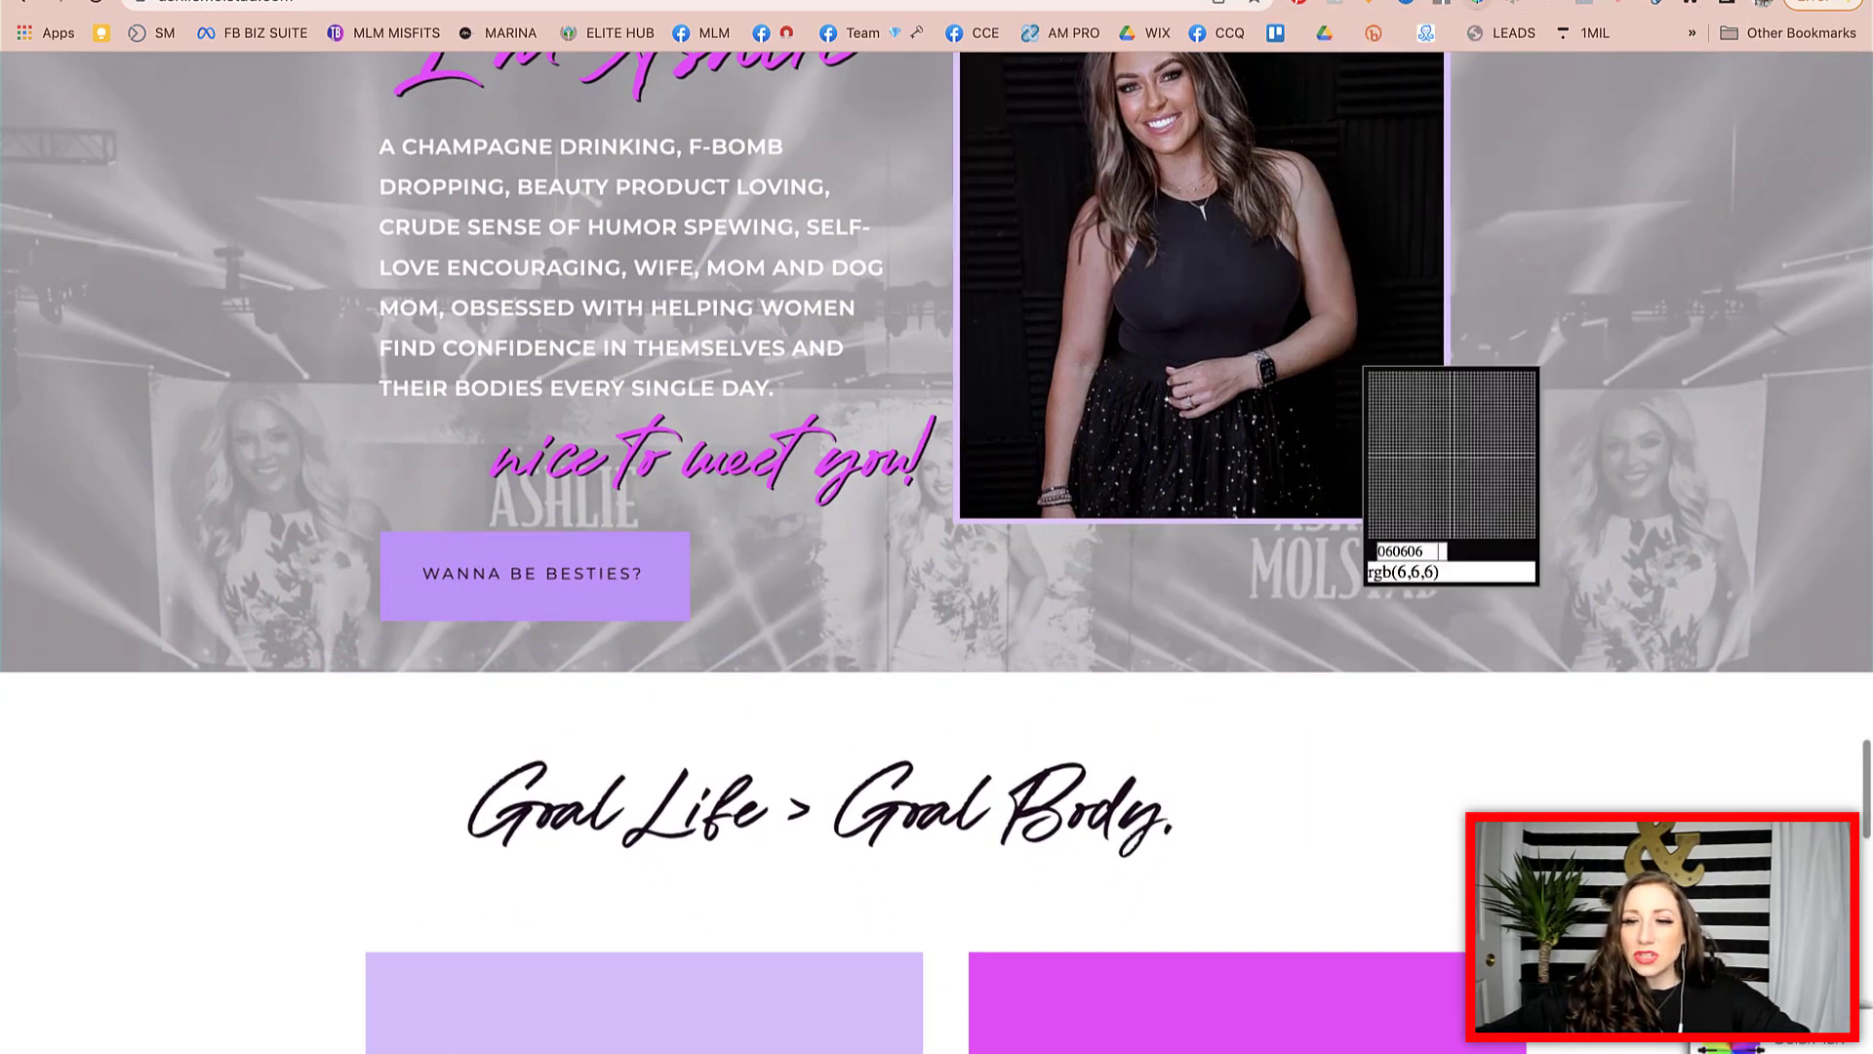
click(1252, 906)
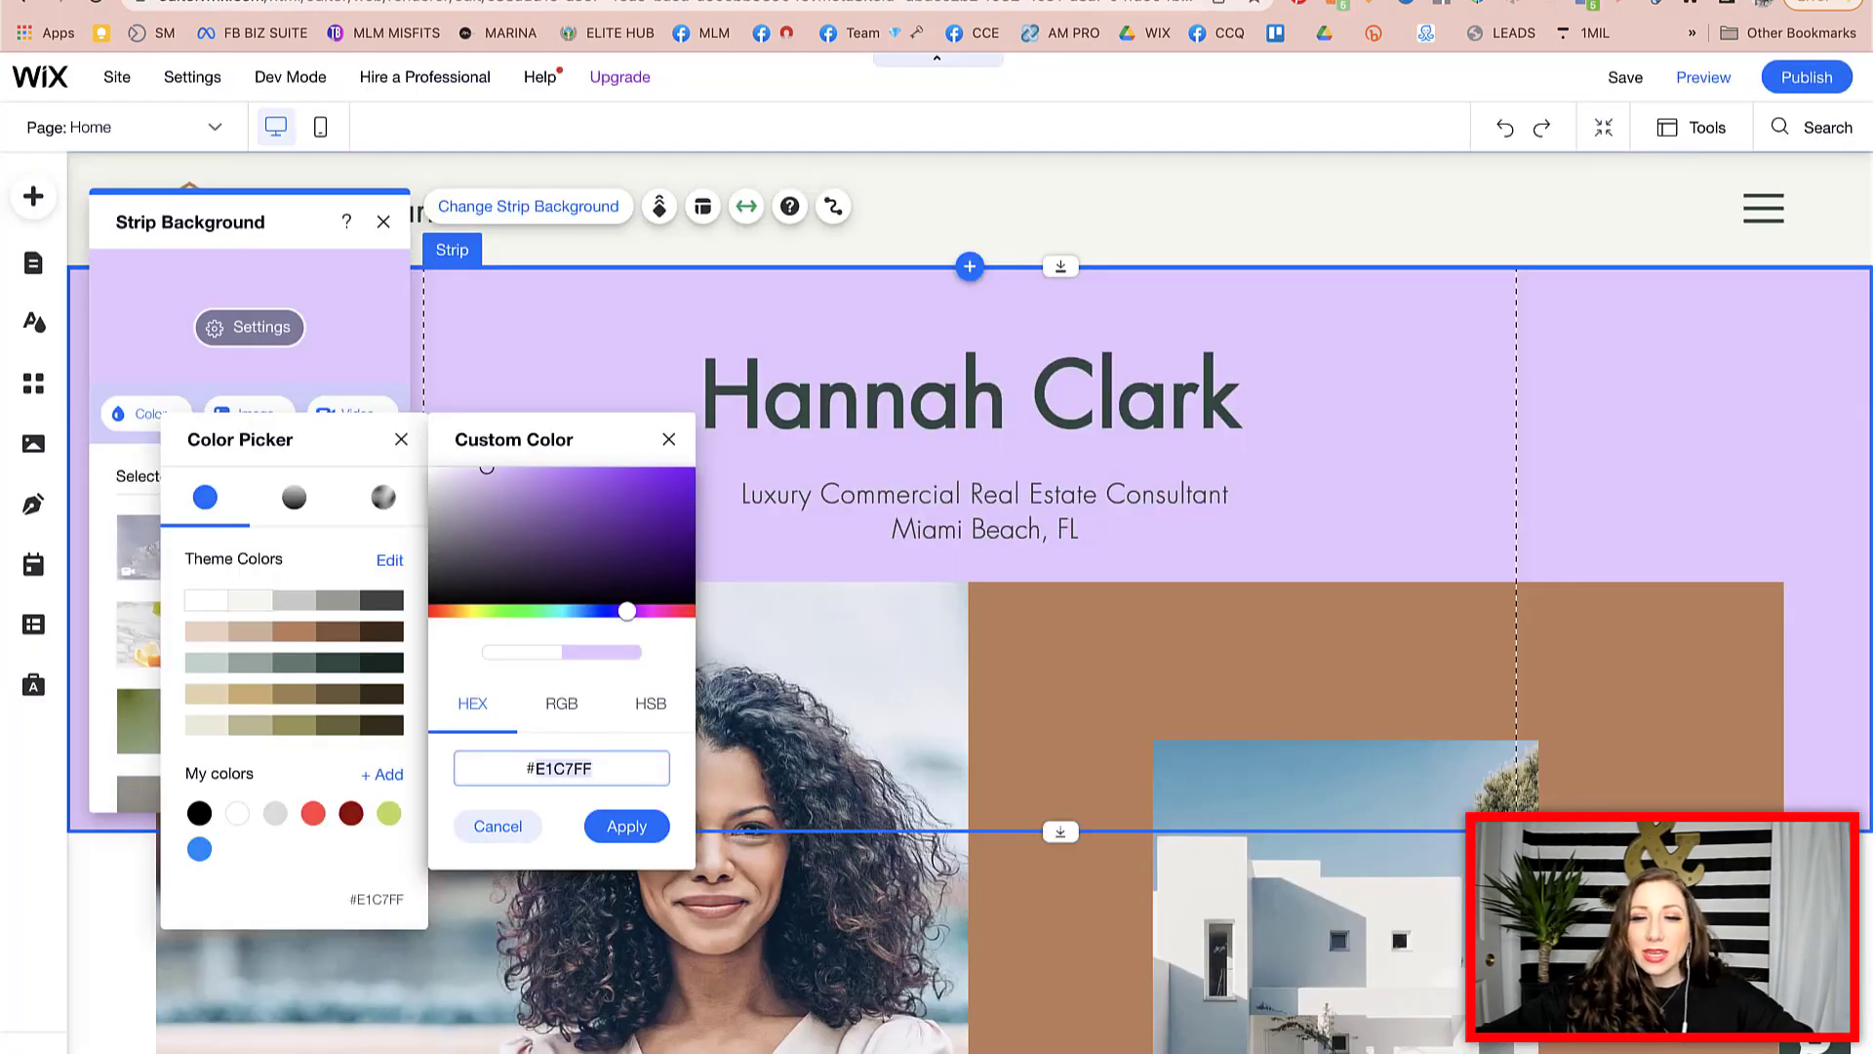
- Return to the Wix editor and close the custom colour and colour picker dialogs for the strip
click(669, 439)
click(401, 439)
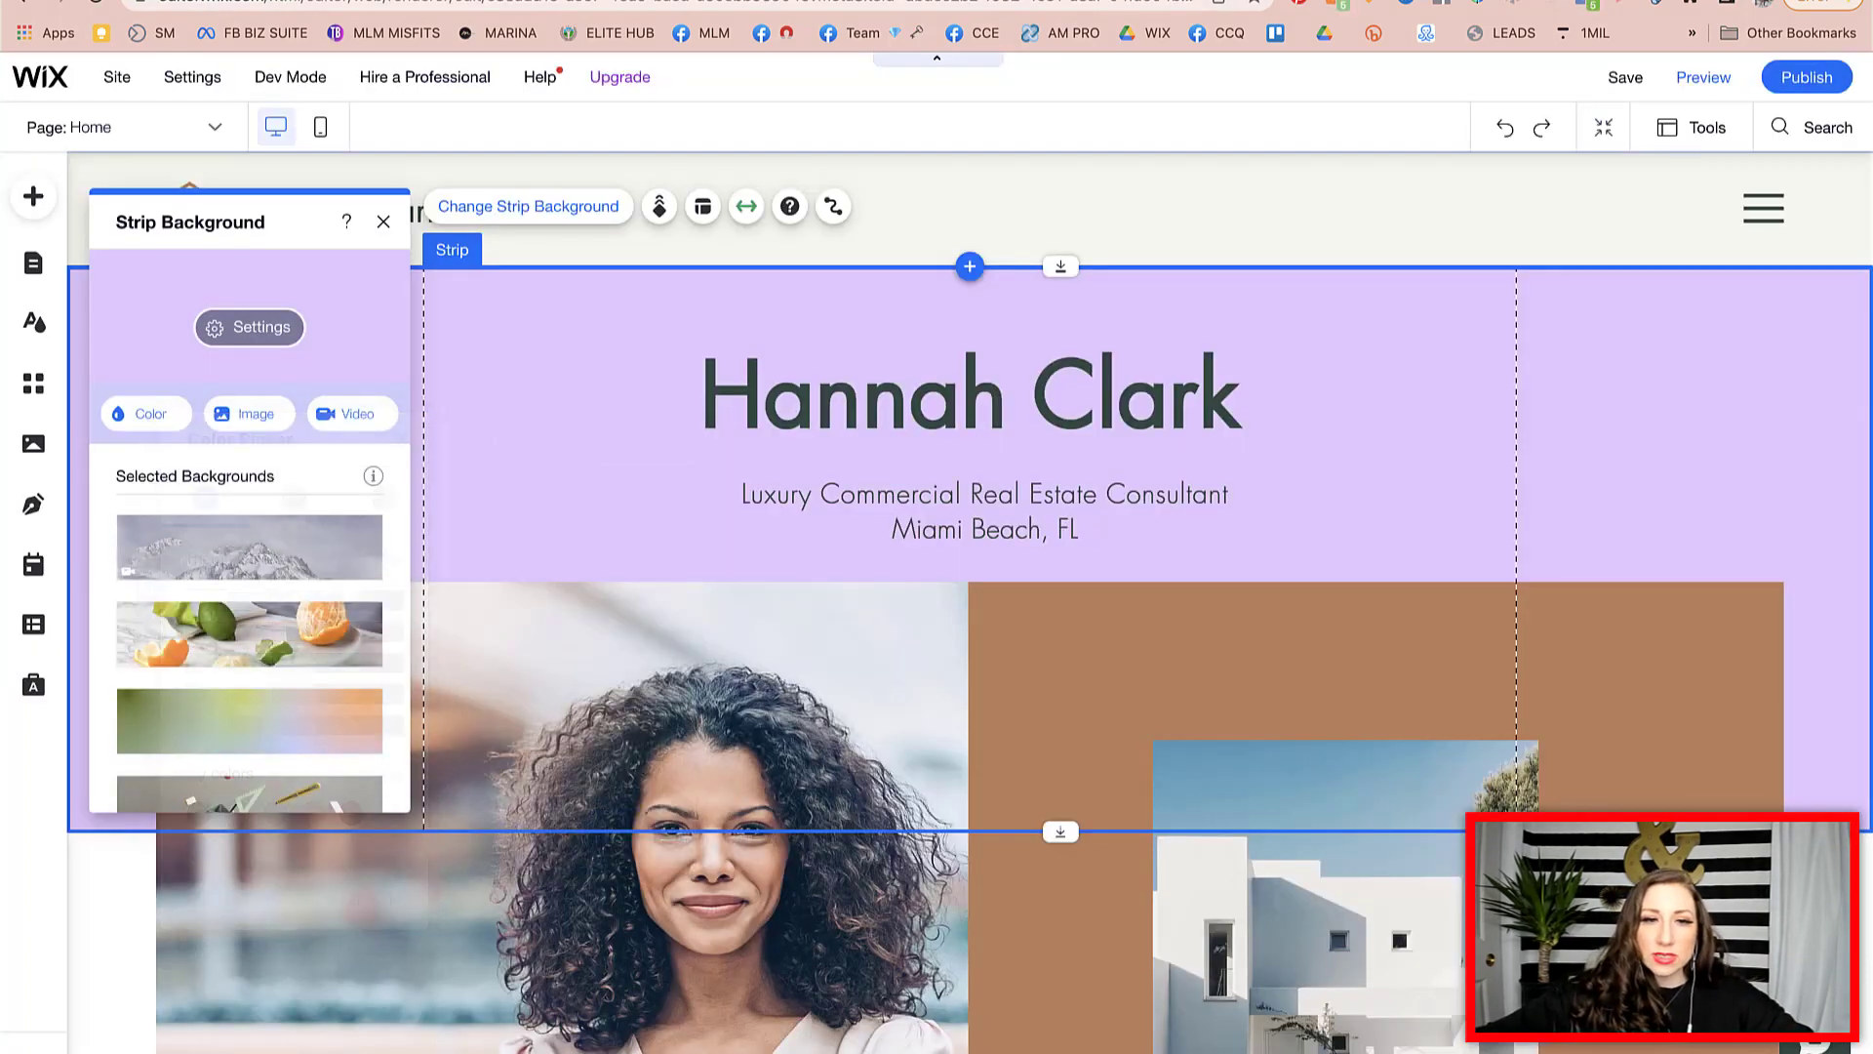
- Add #F137FF as a custom colour and apply it as the background of the header strip behind the title
click(383, 221)
click(398, 379)
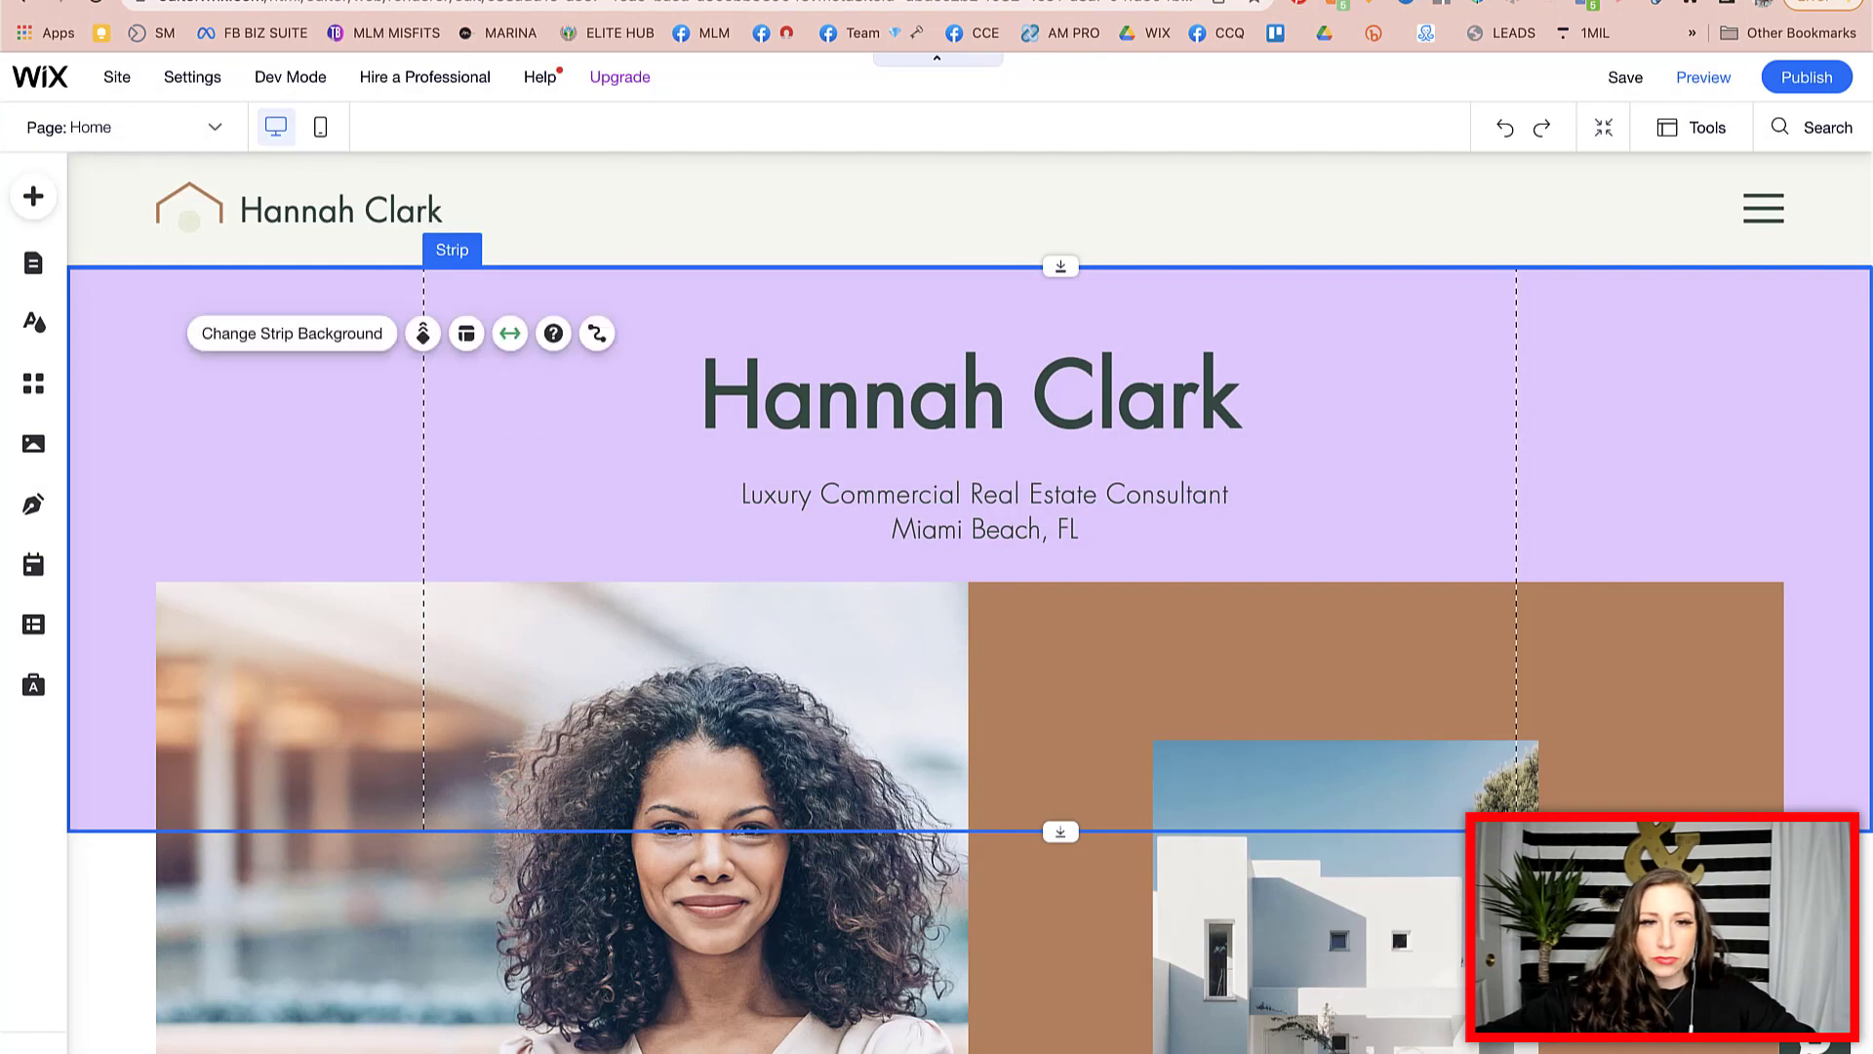
click(292, 333)
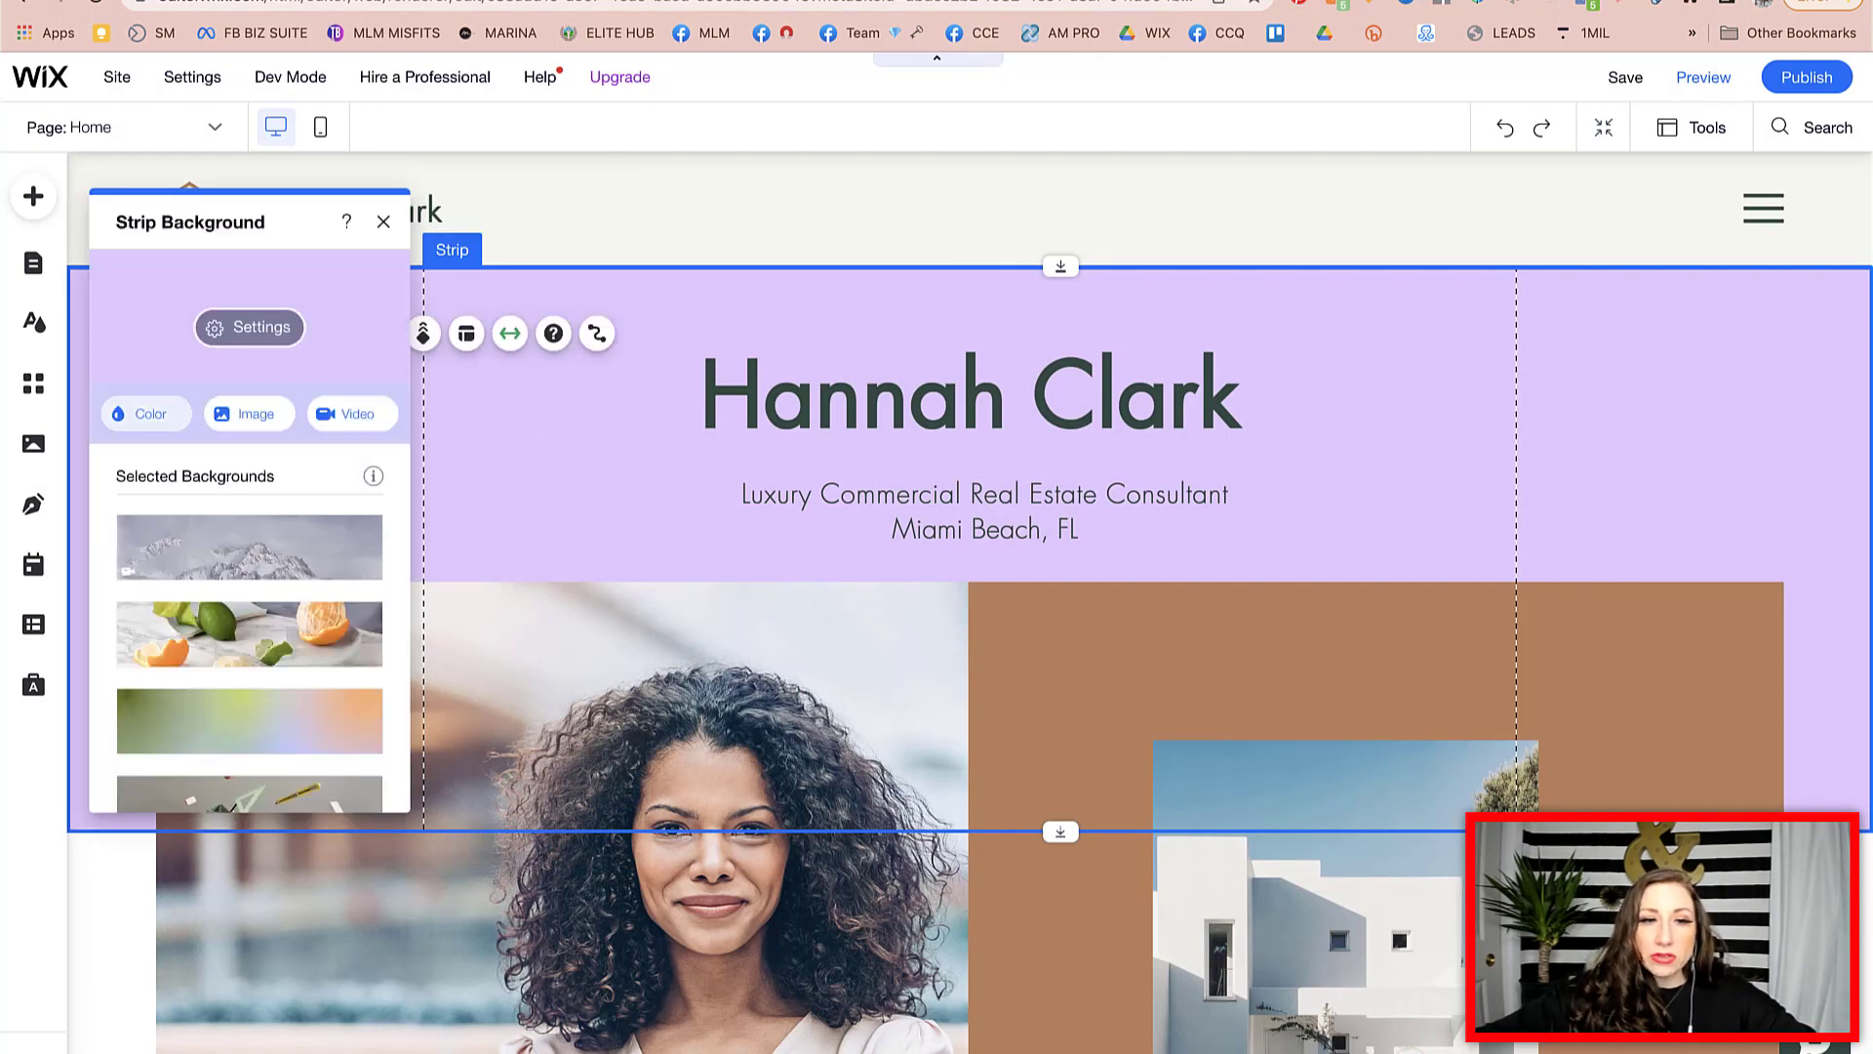
click(147, 414)
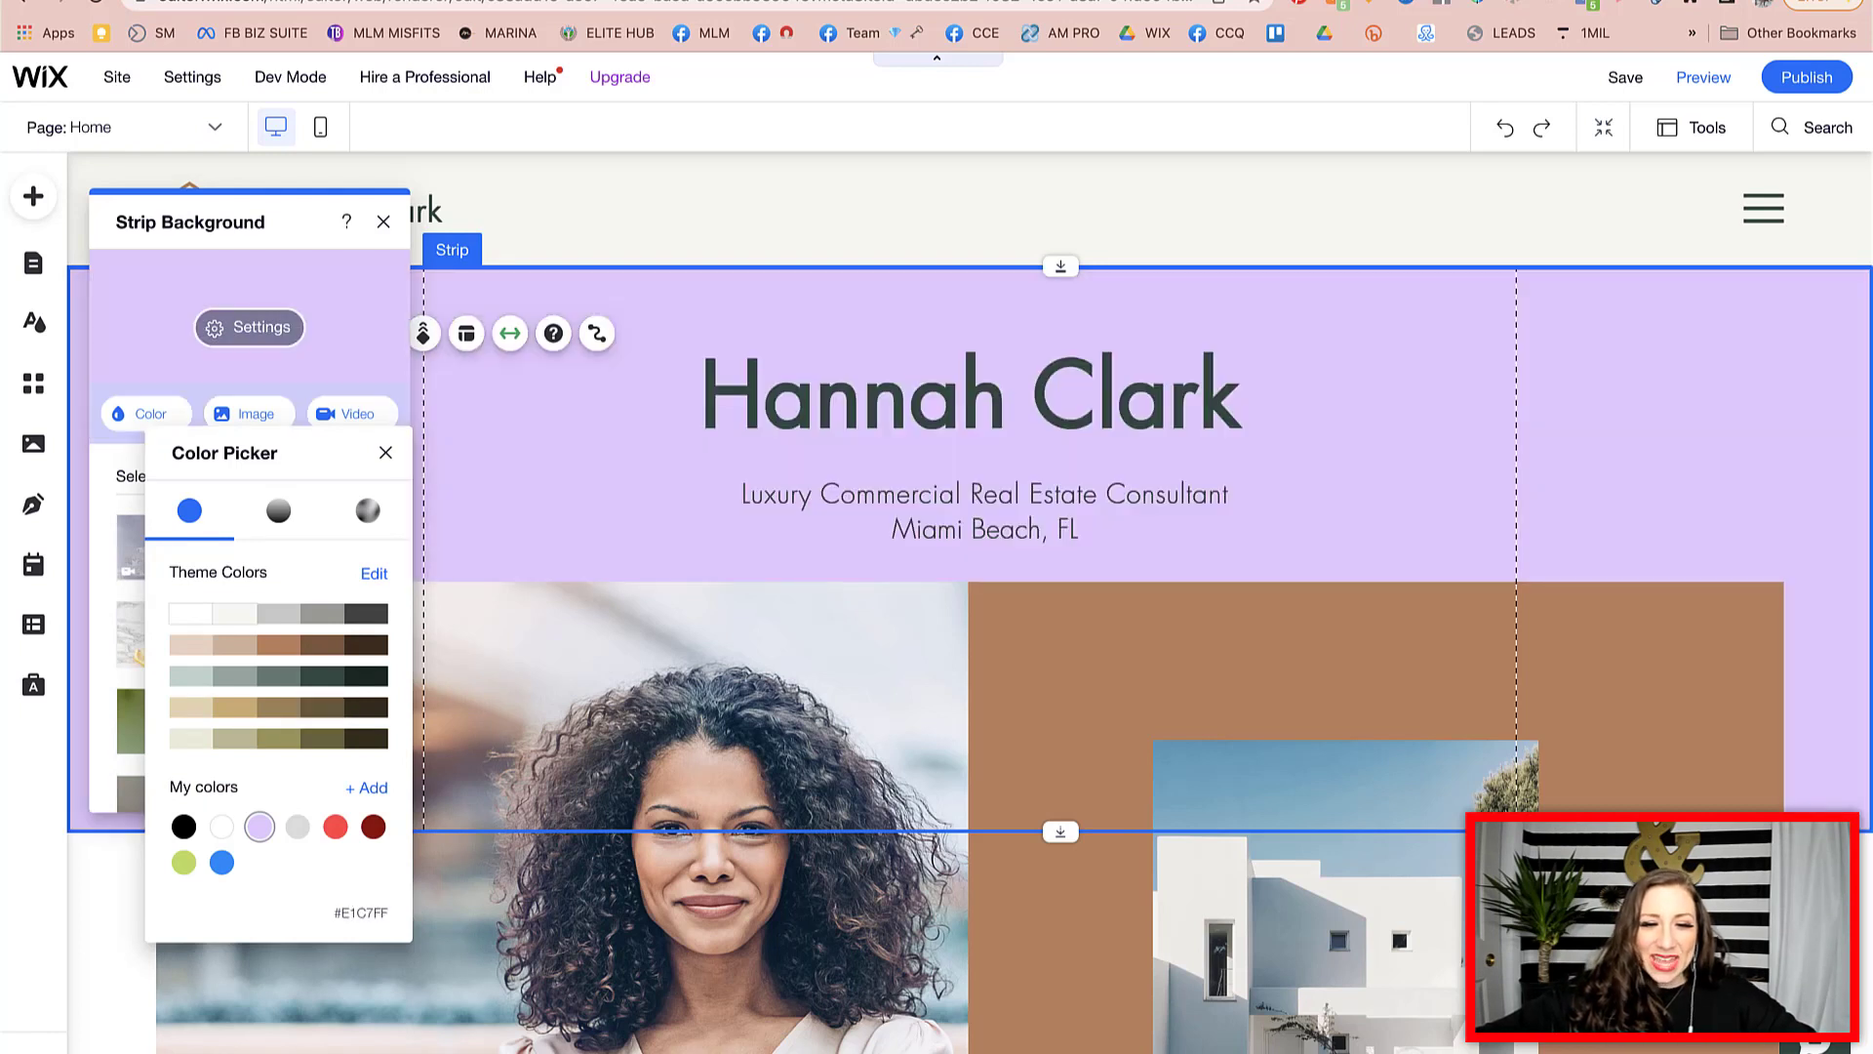
click(367, 788)
double_click(546, 781)
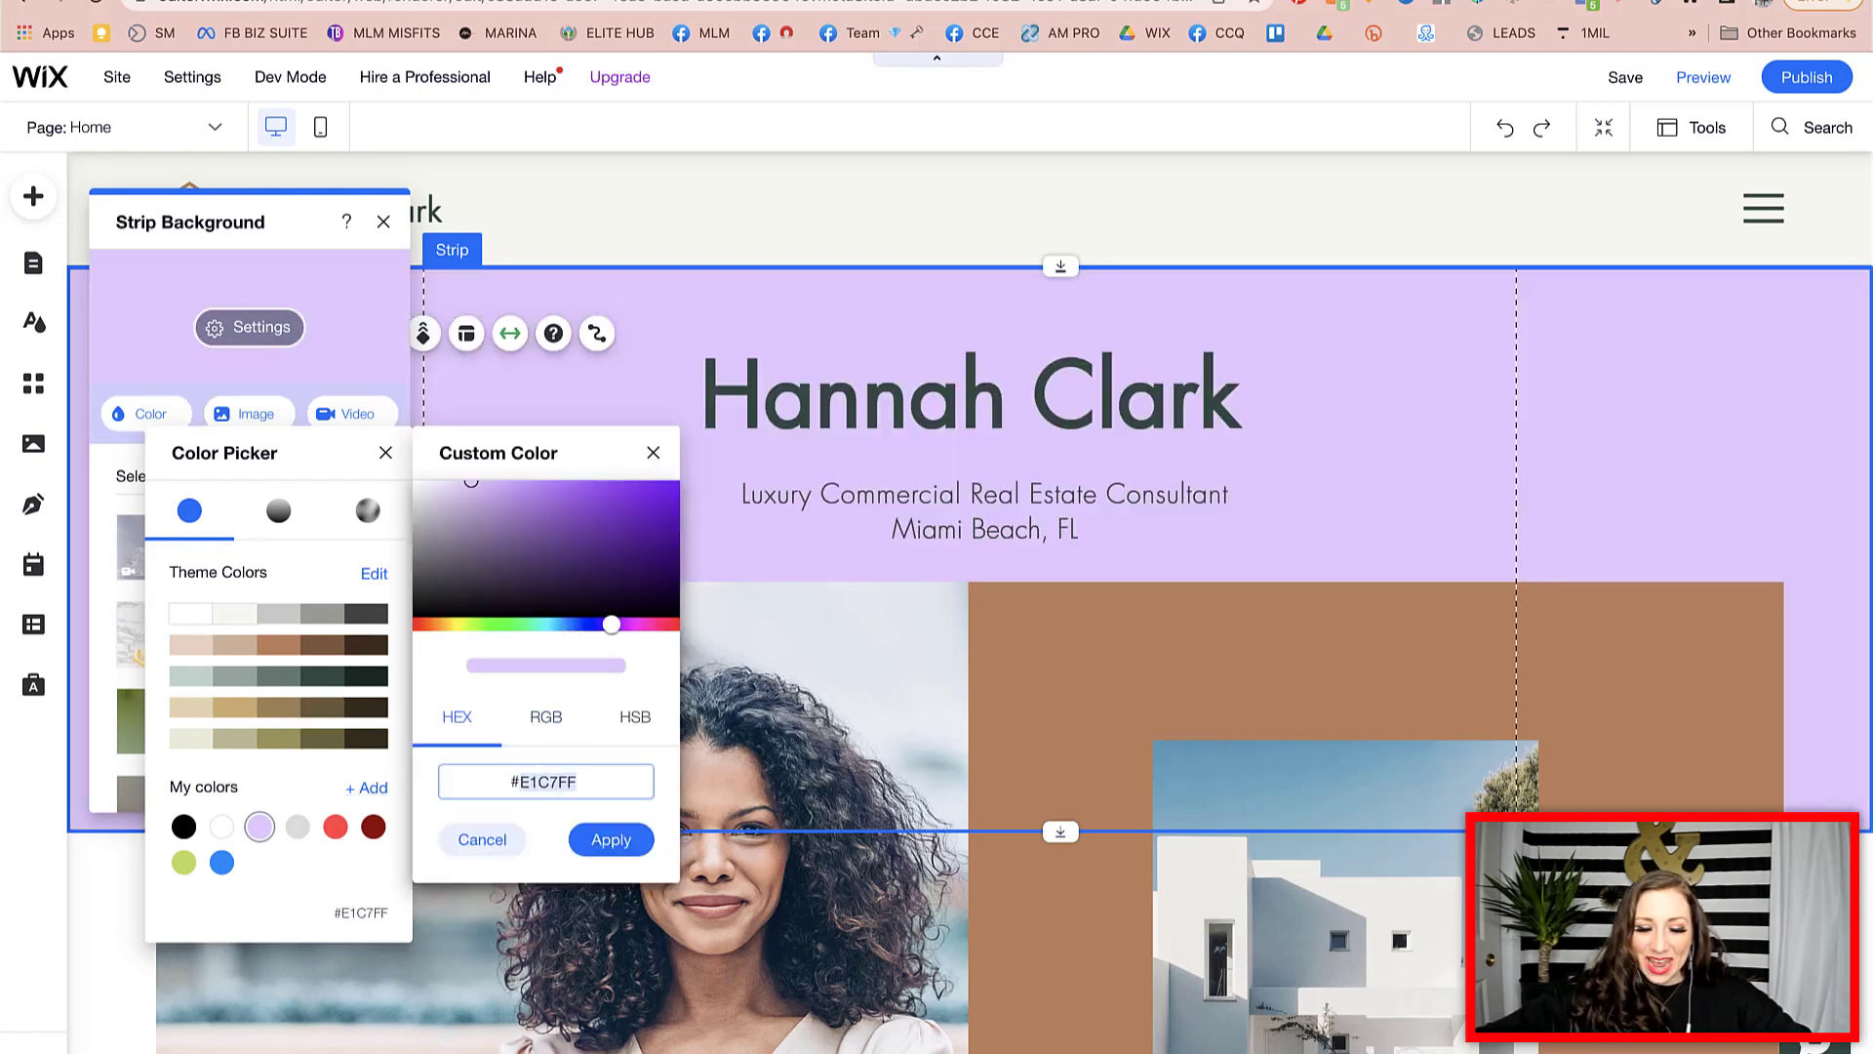
text(F137FF)
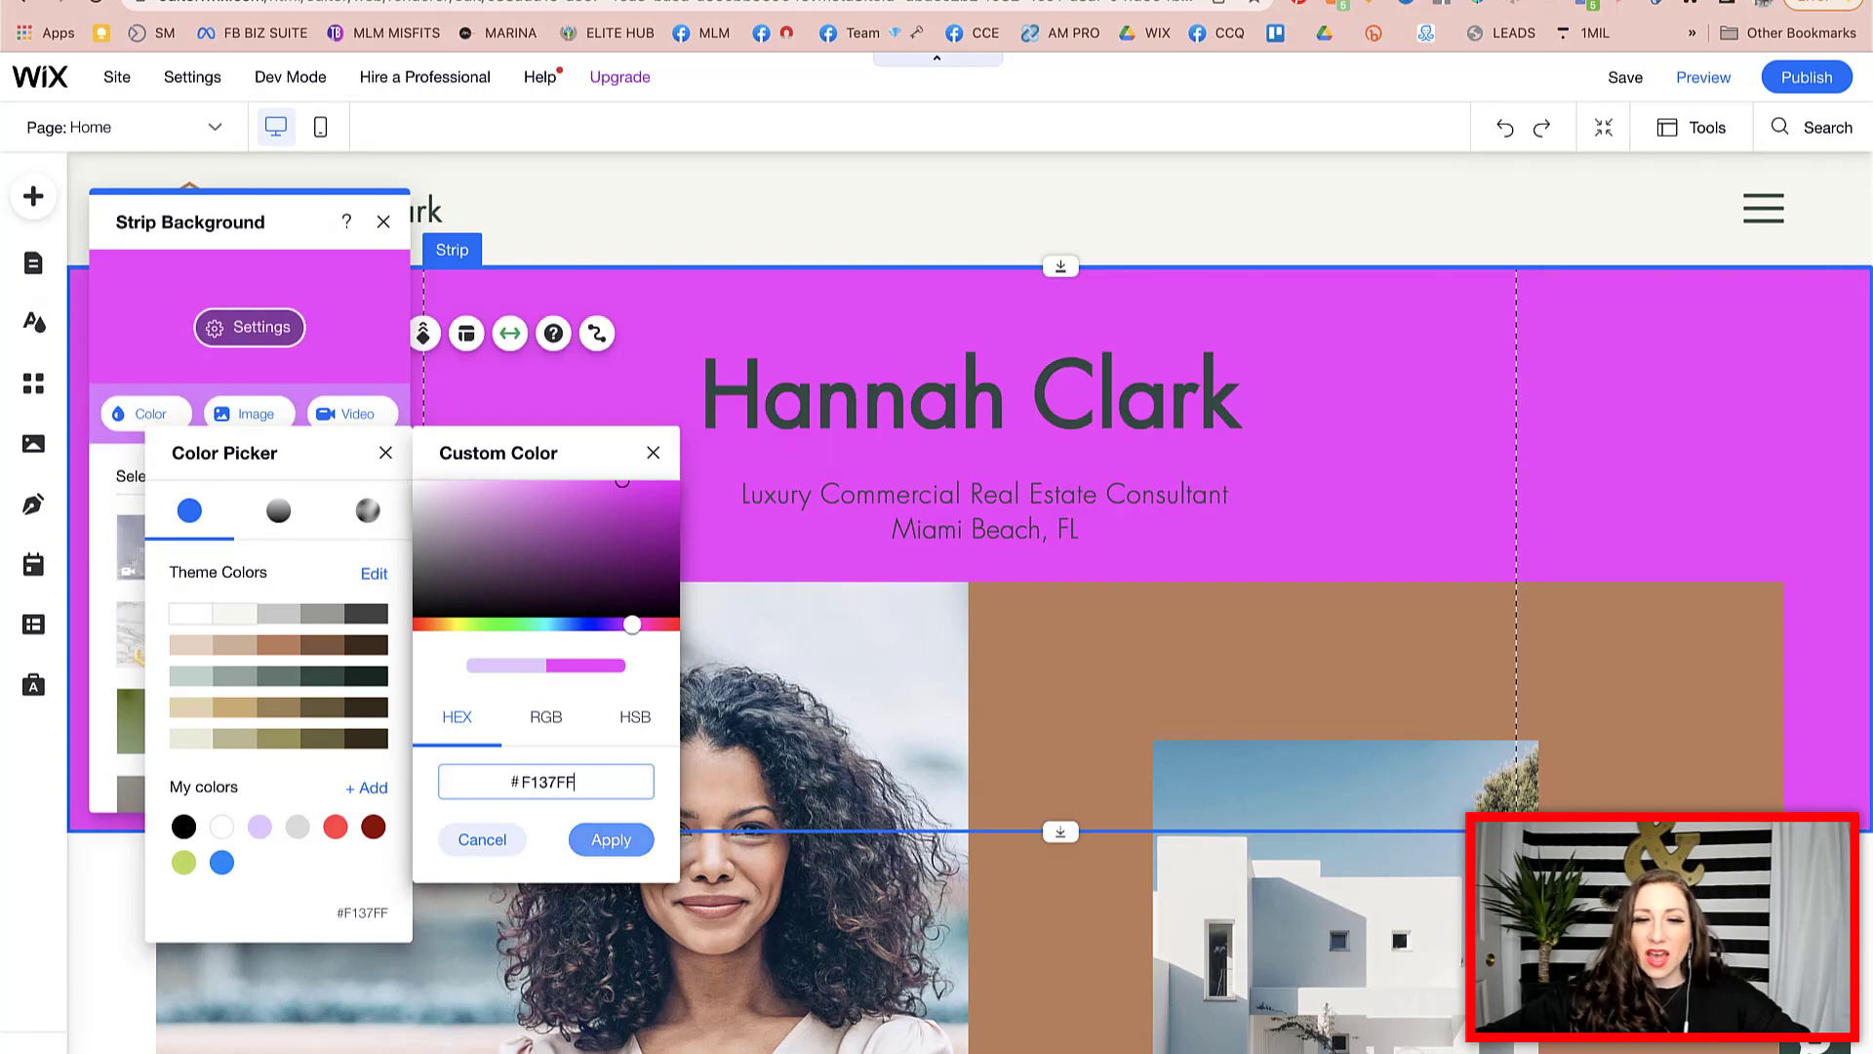
click(611, 839)
click(386, 453)
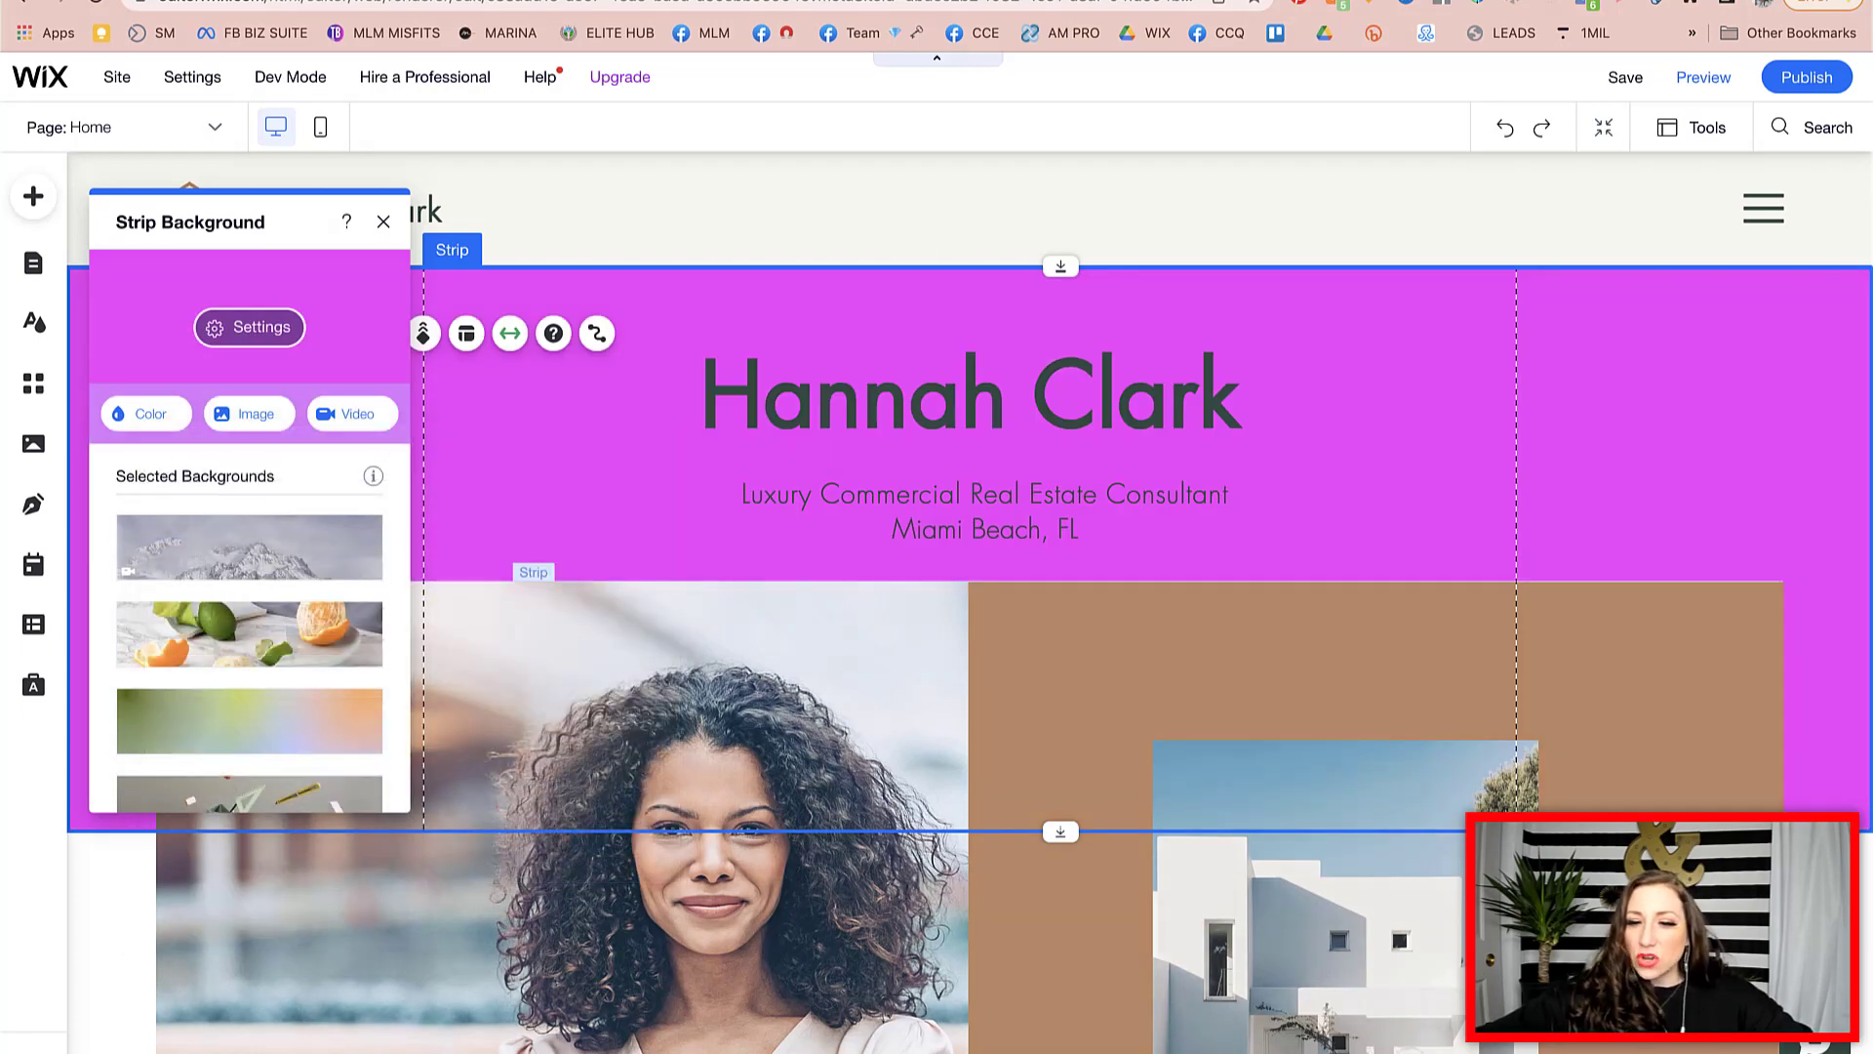
- Select the brown column beside the portrait, switch to the life coach's website and sample #C390FF from the "WANNA BE BESTIES?" button
click(1064, 673)
click(1063, 673)
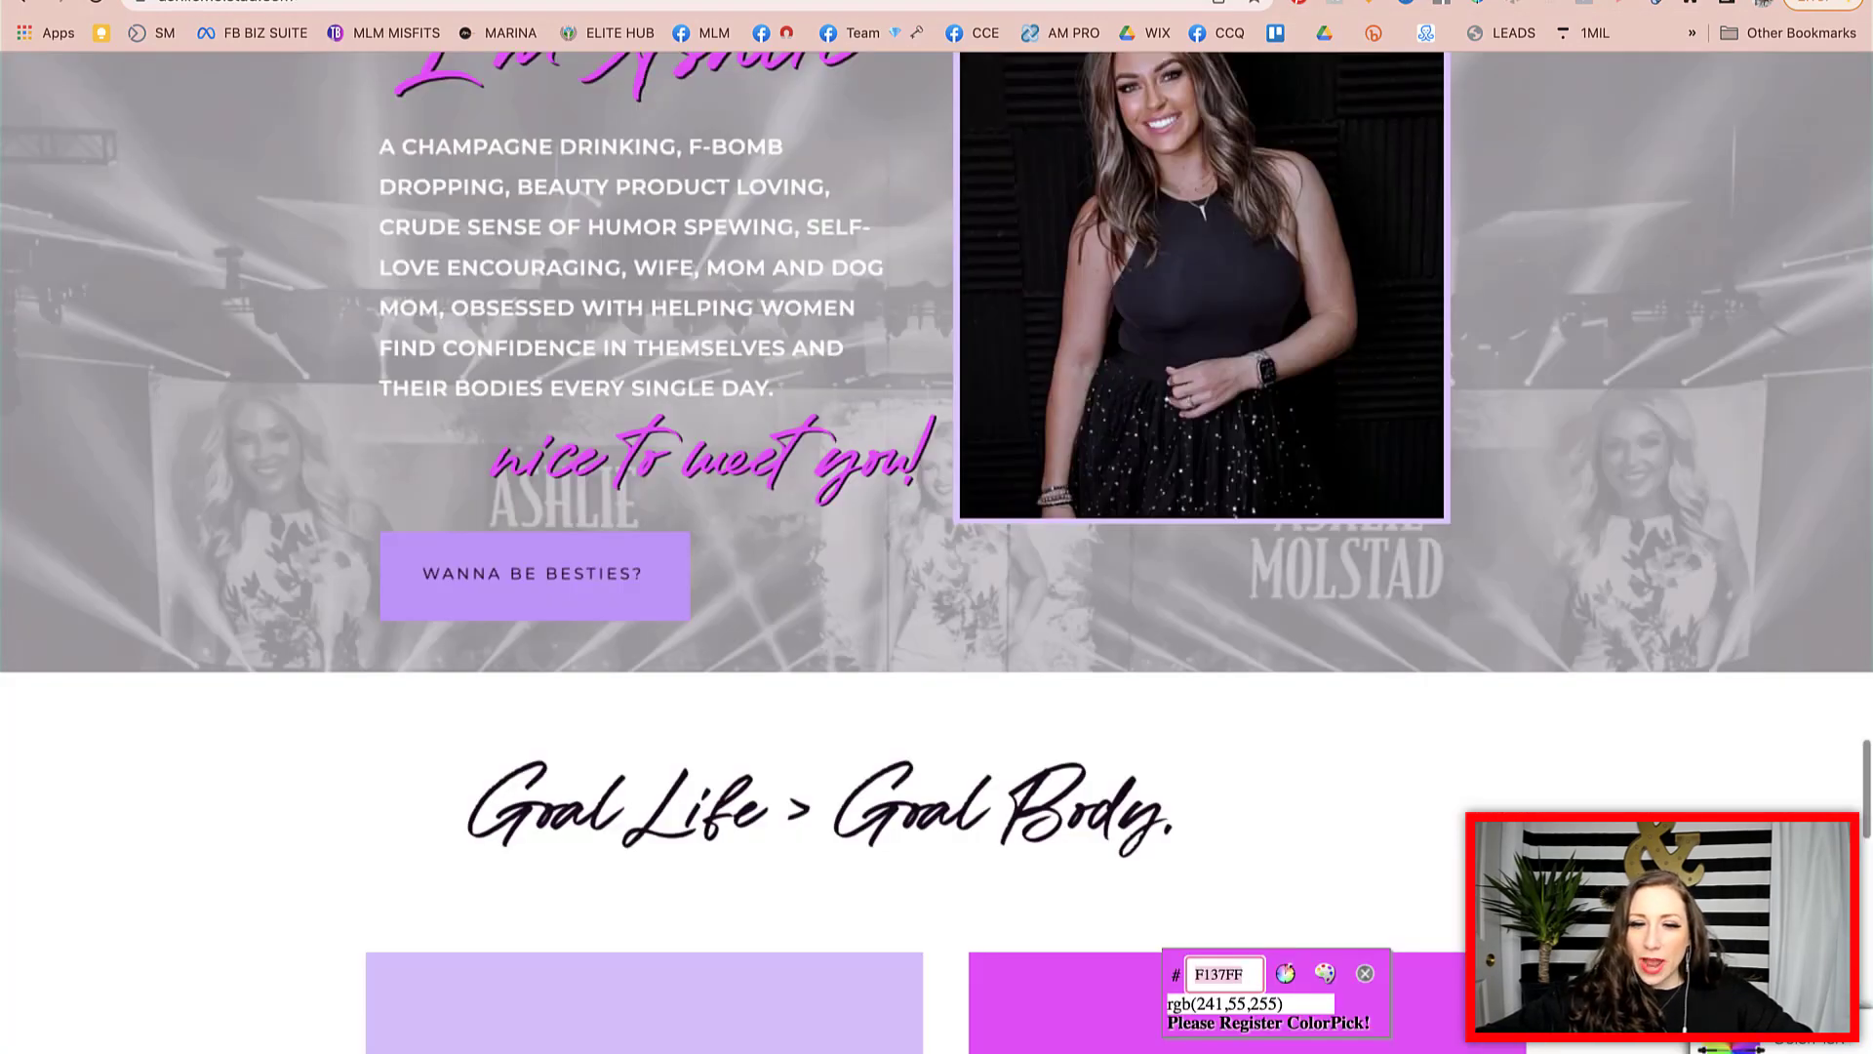
click(658, 569)
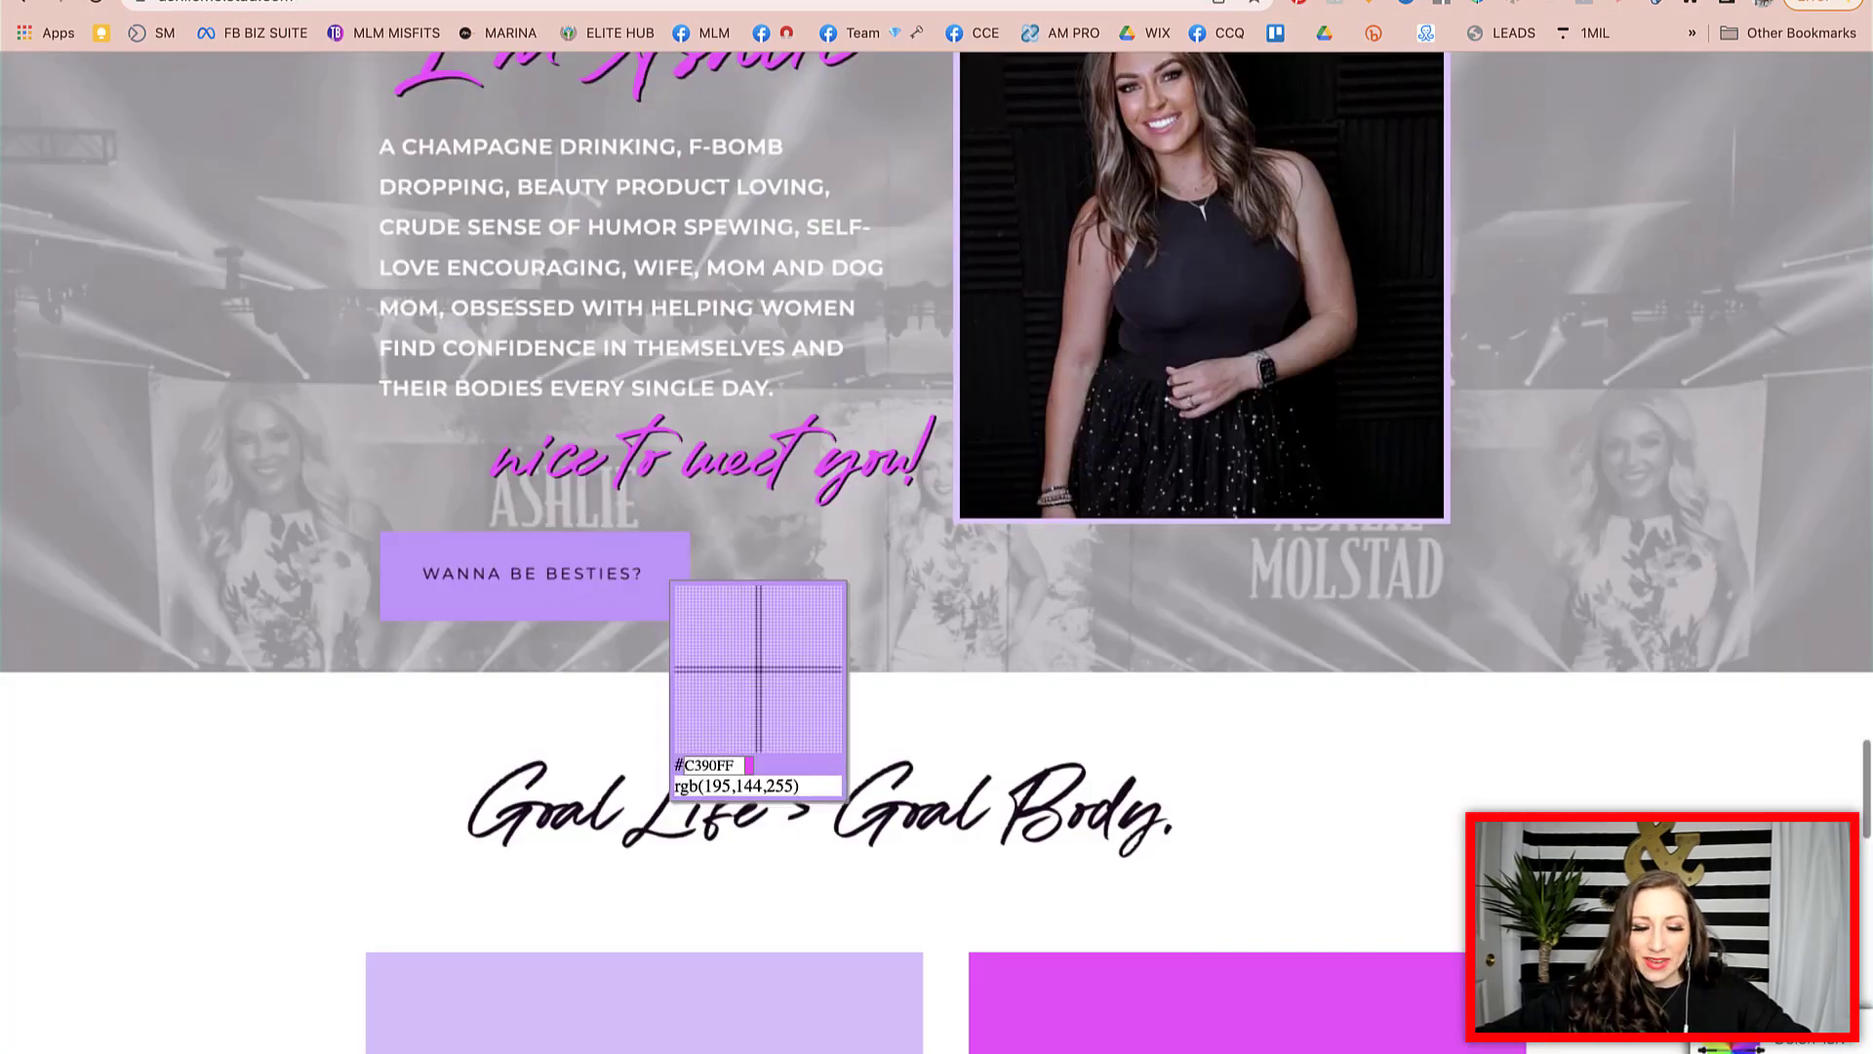
click(673, 586)
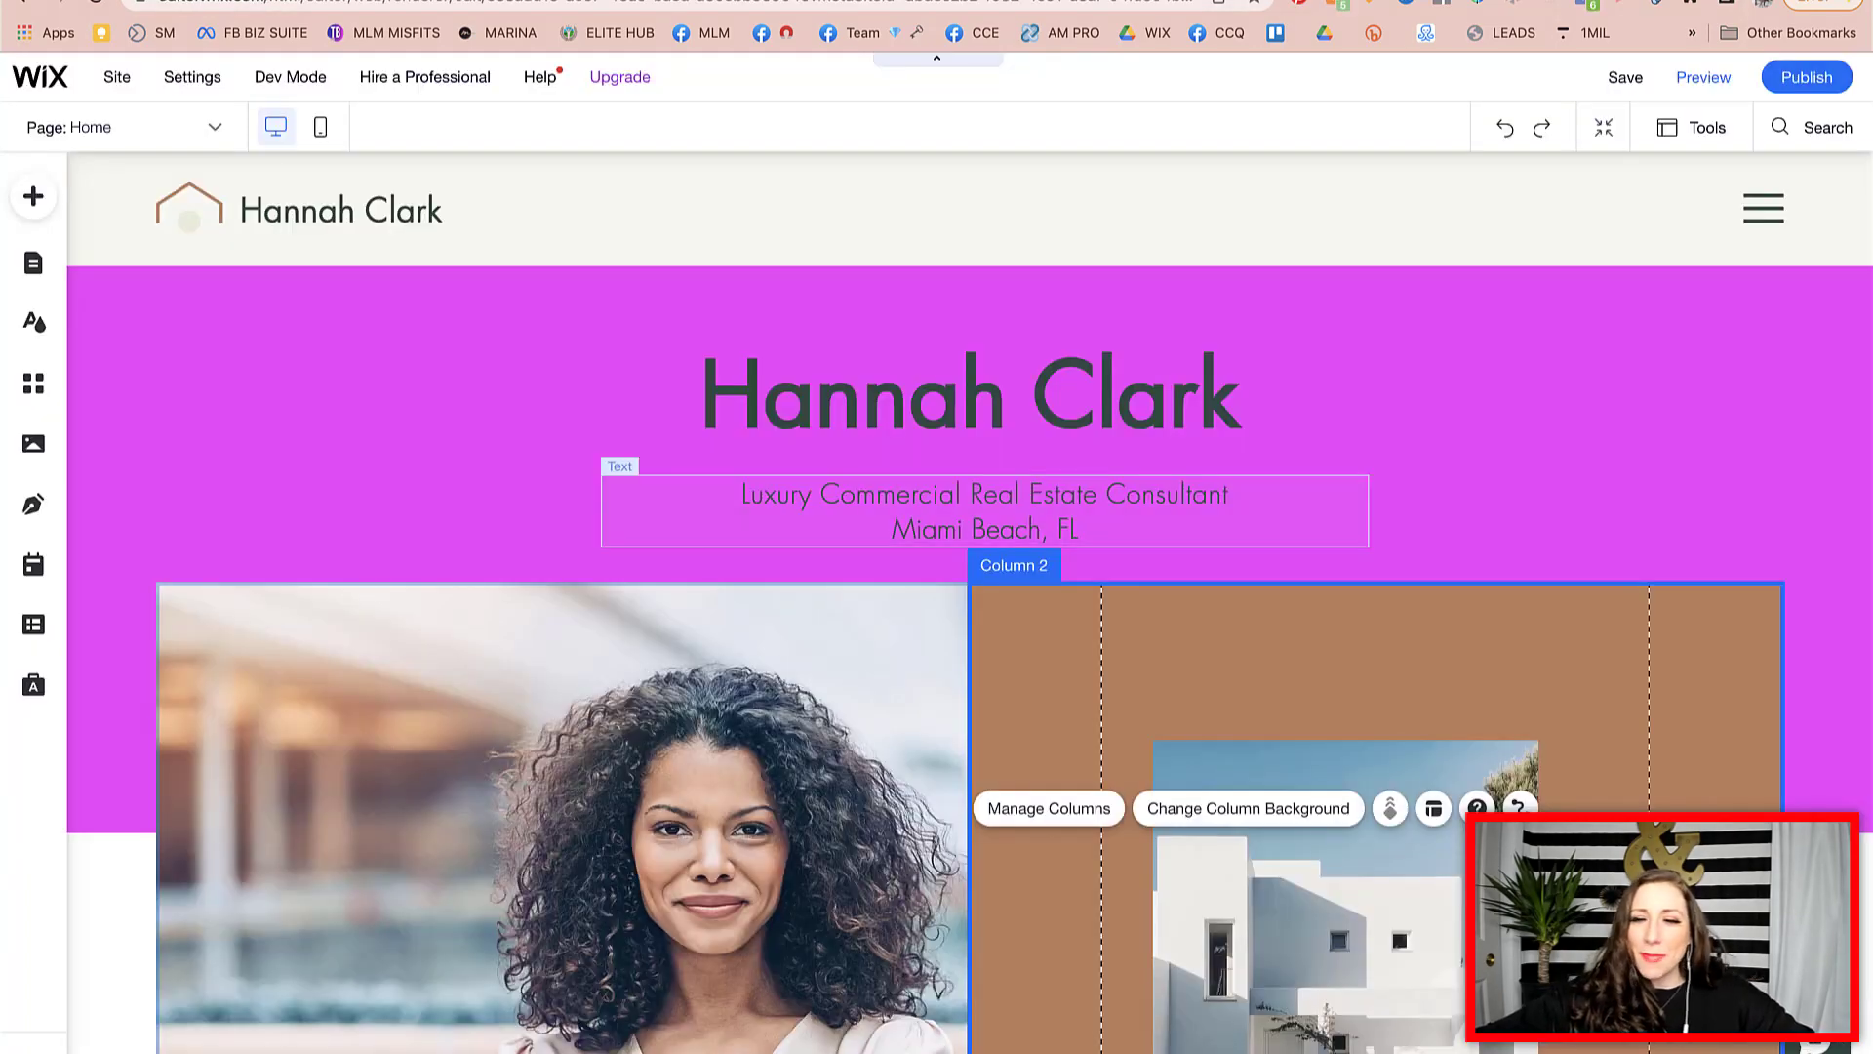
- Add the sampled #C390FF as a custom colour for the background of the column beside the portrait and close the colour dialogs
click(1416, 585)
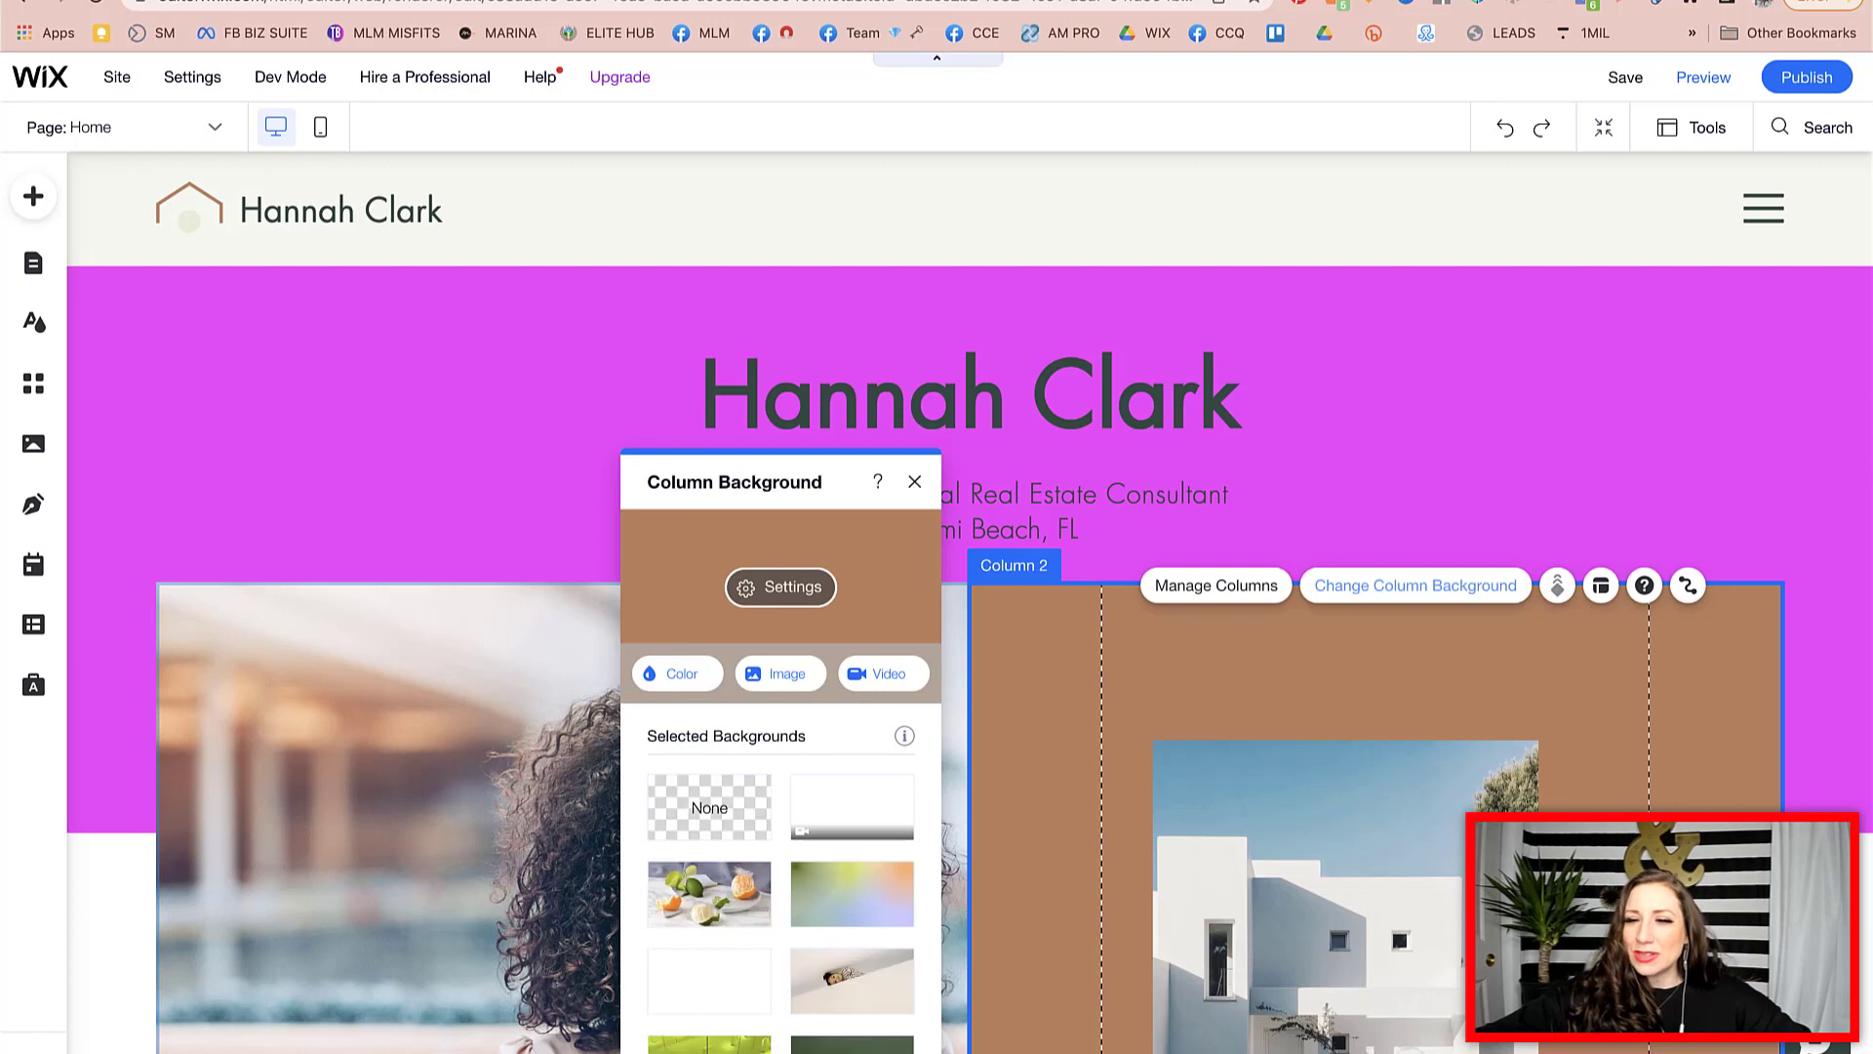
click(678, 673)
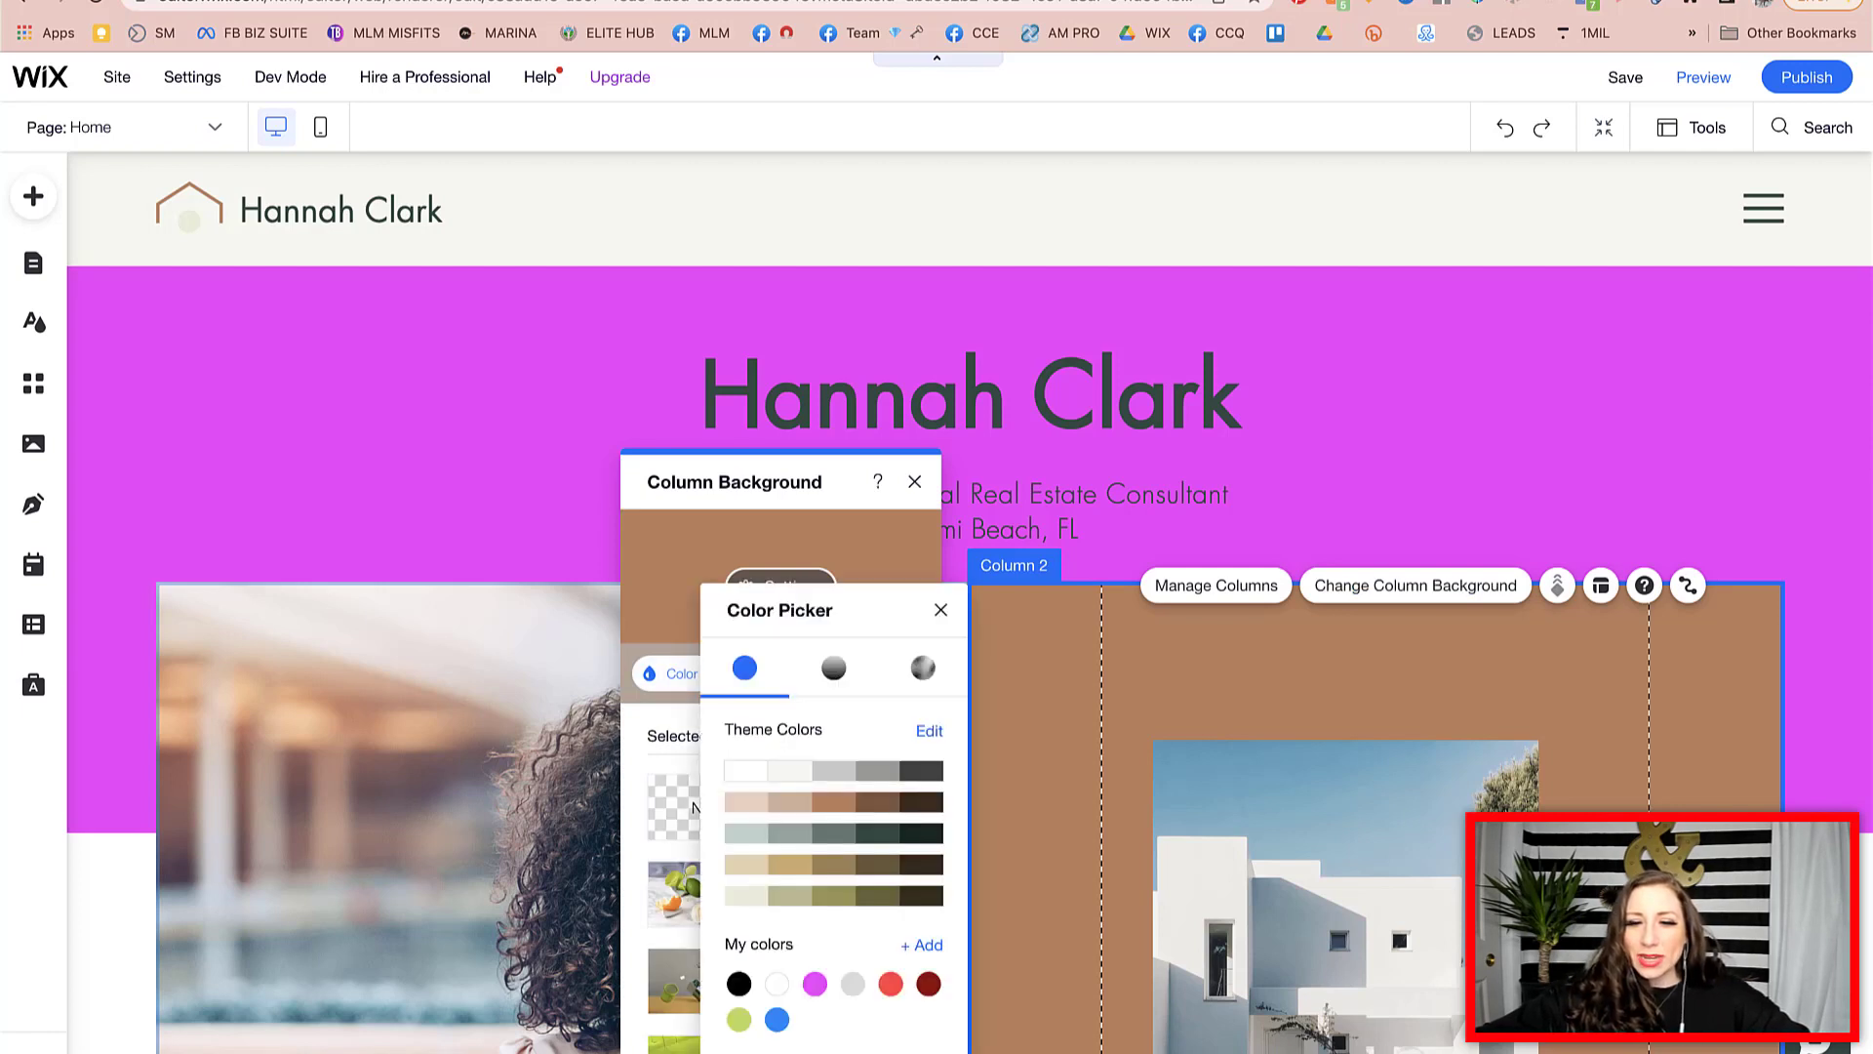
click(922, 944)
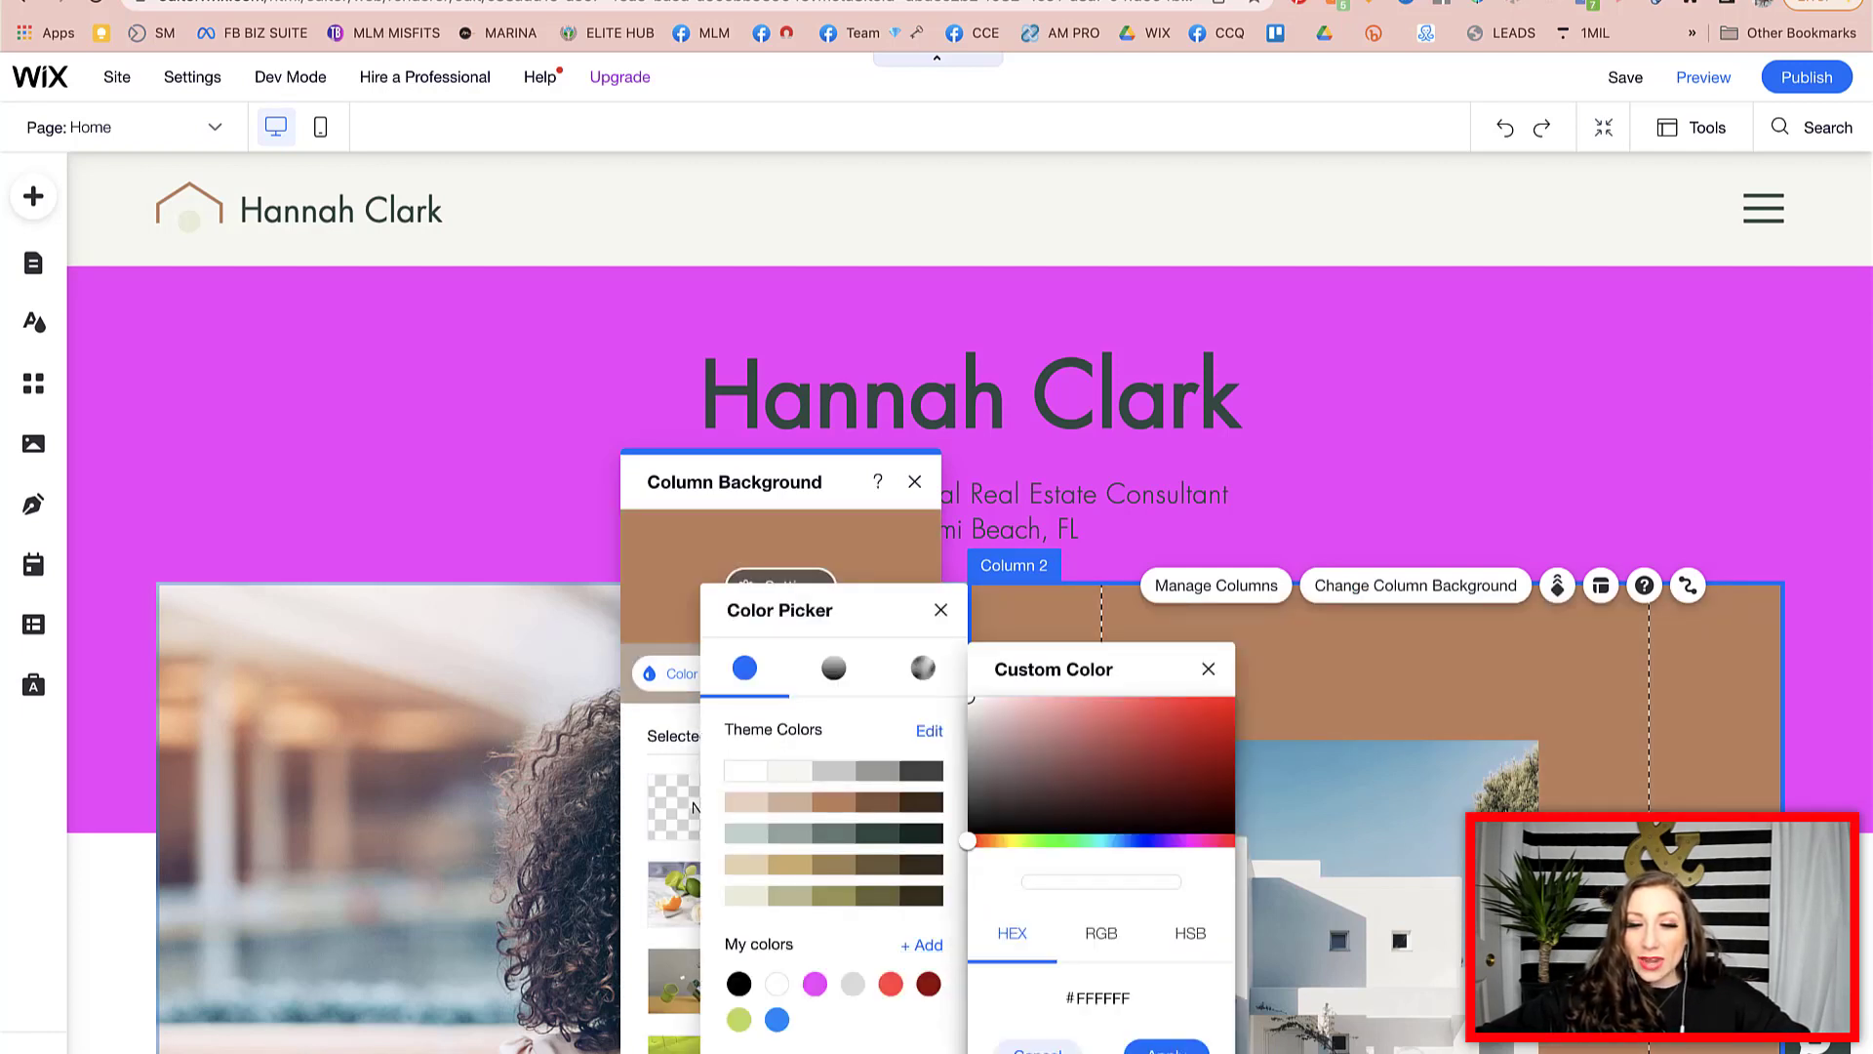
click(1077, 998)
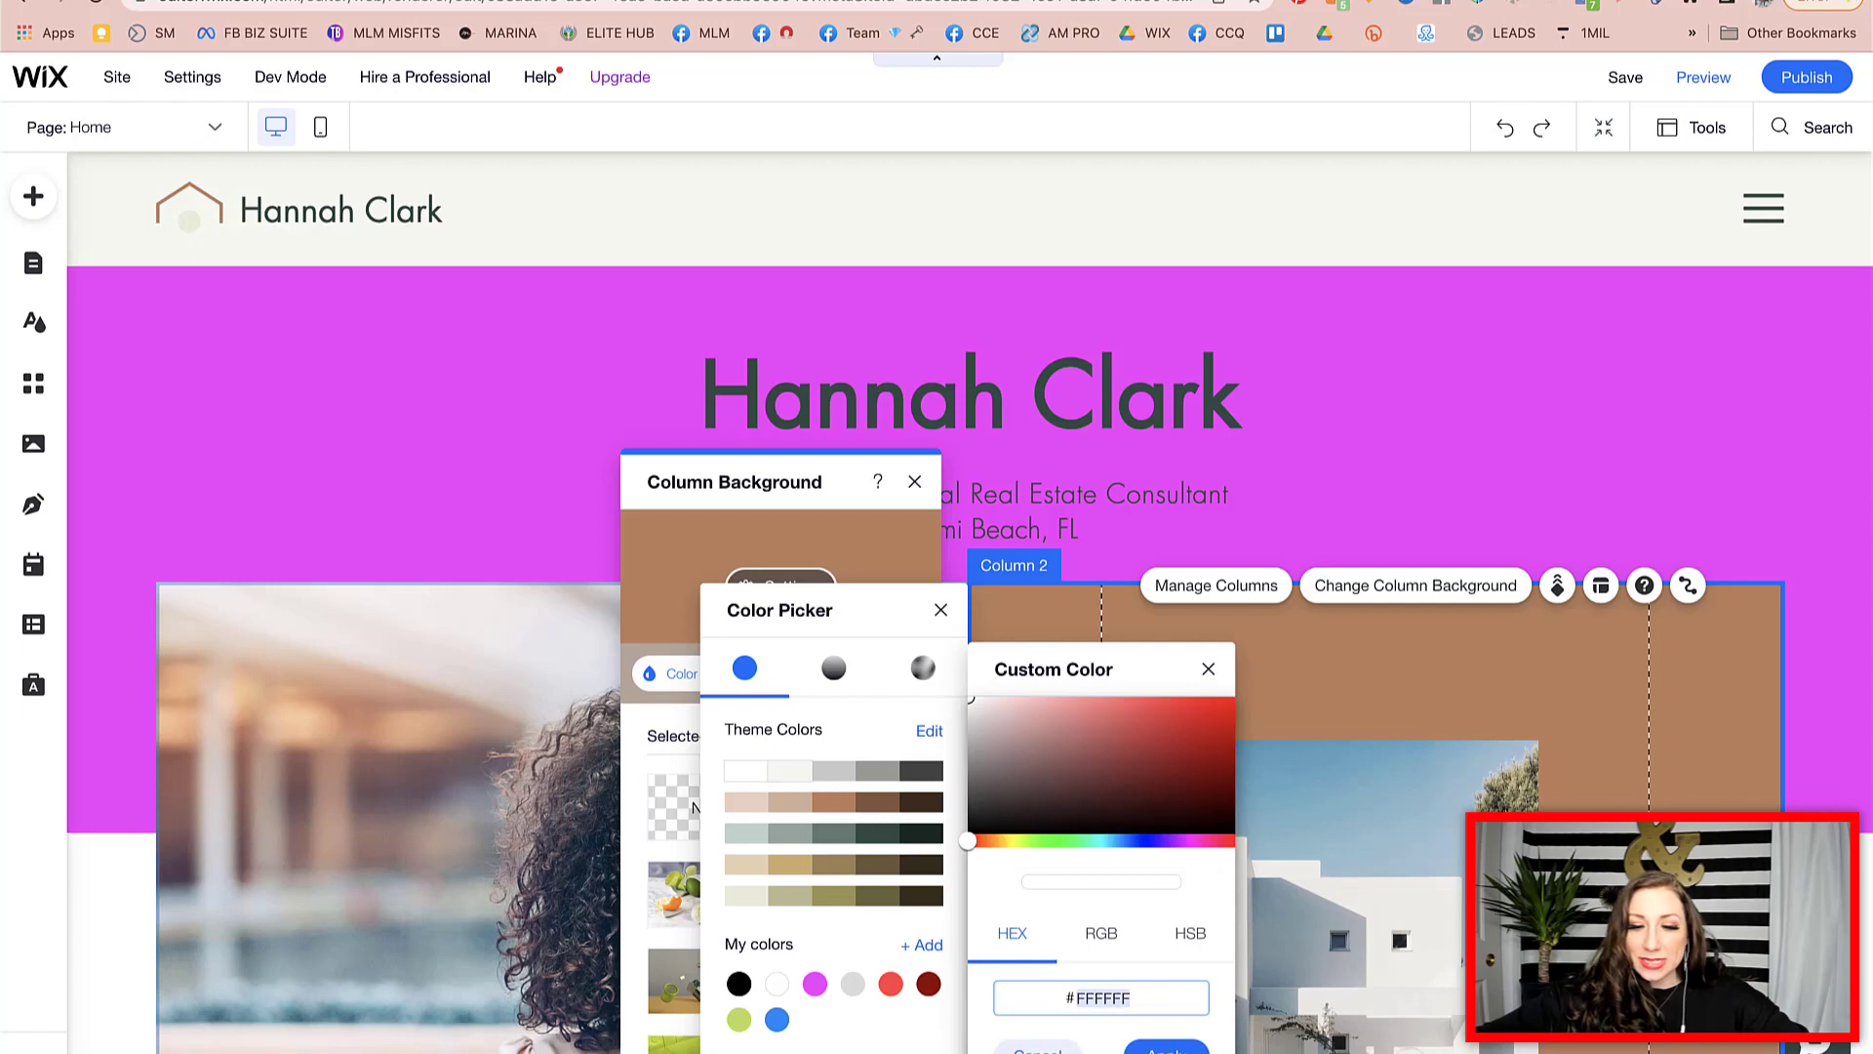
text(C395FF)
click(1167, 1047)
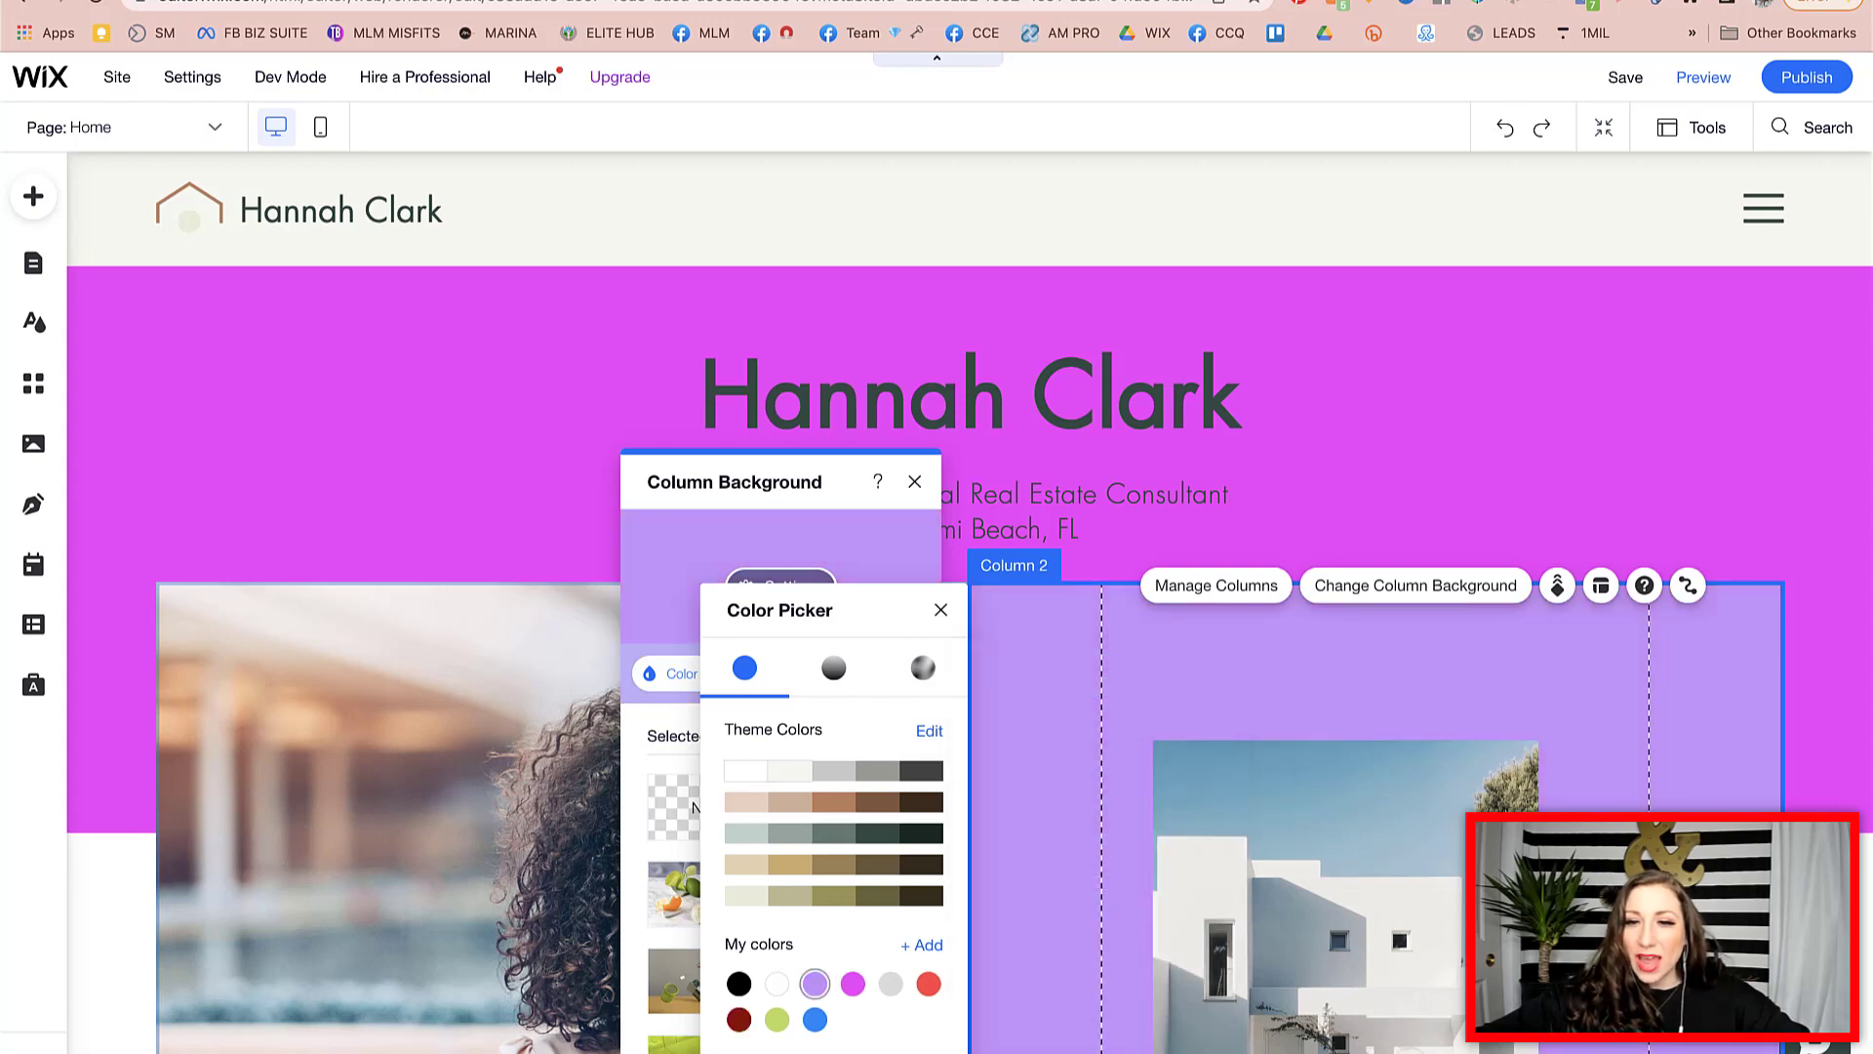
click(1395, 429)
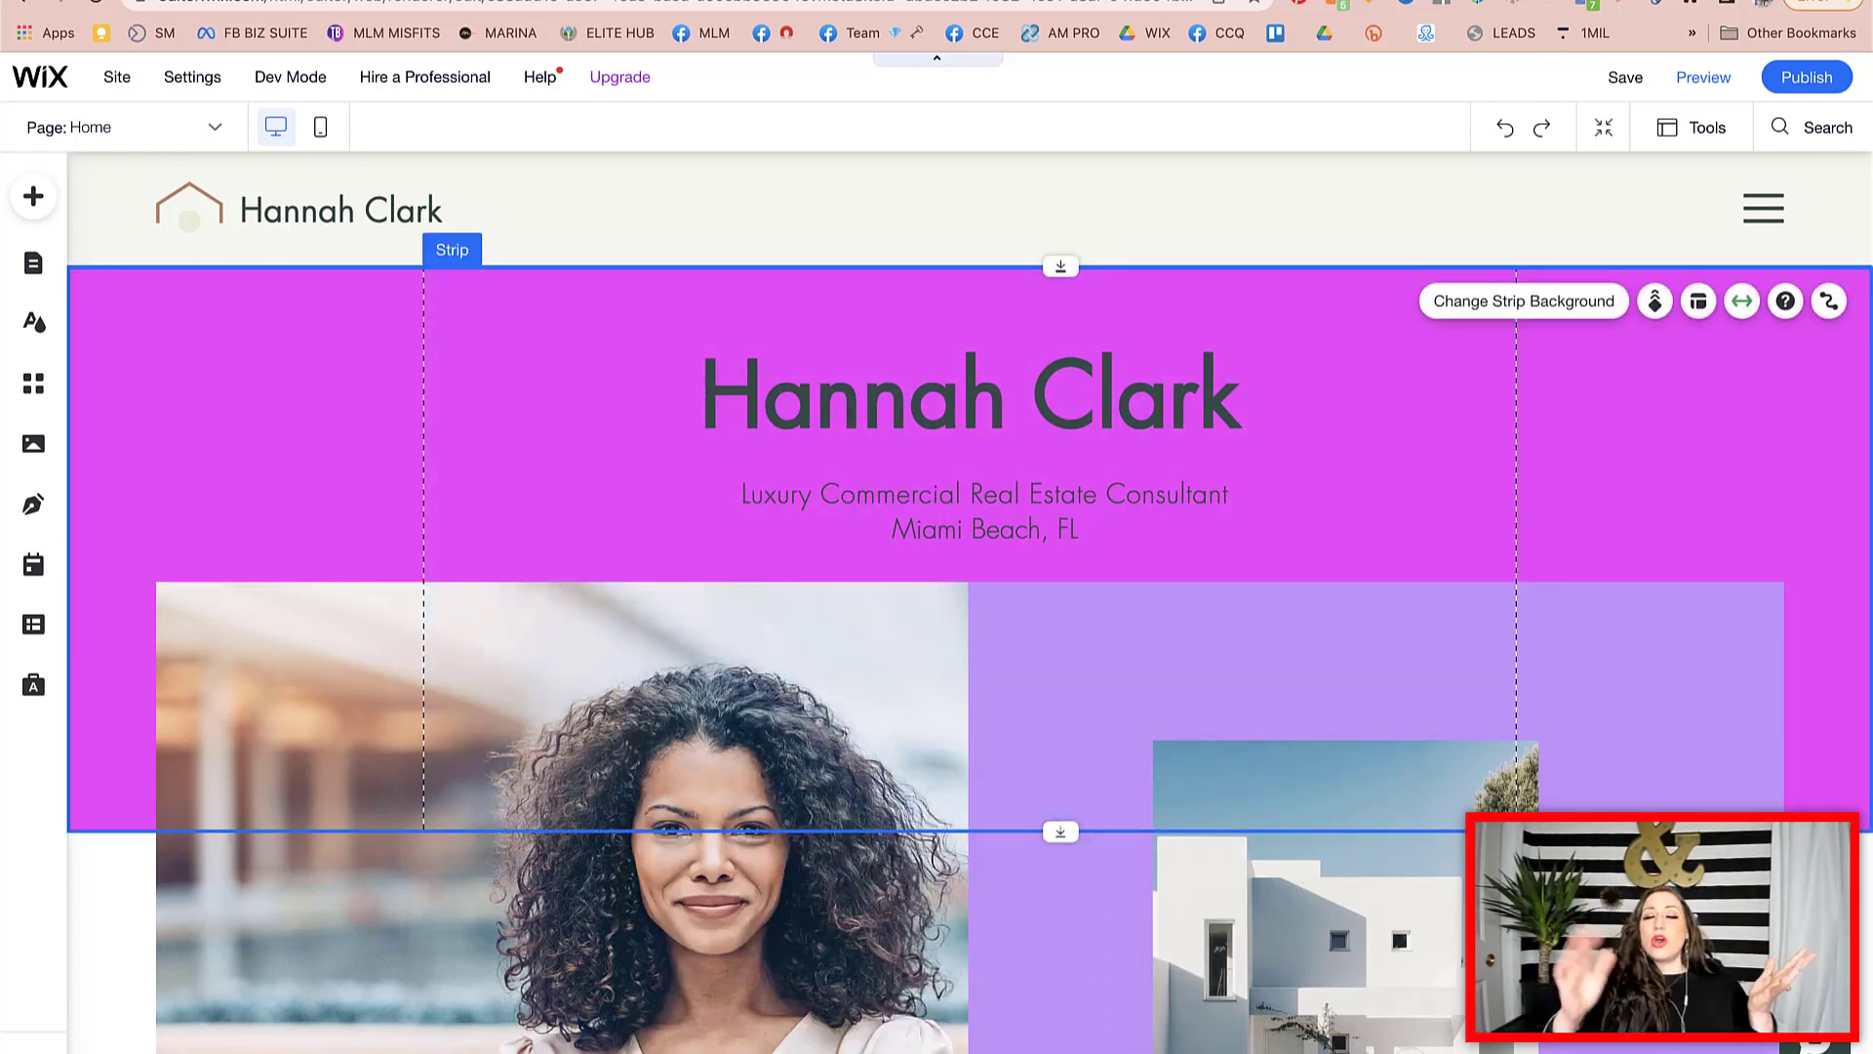
click(1063, 683)
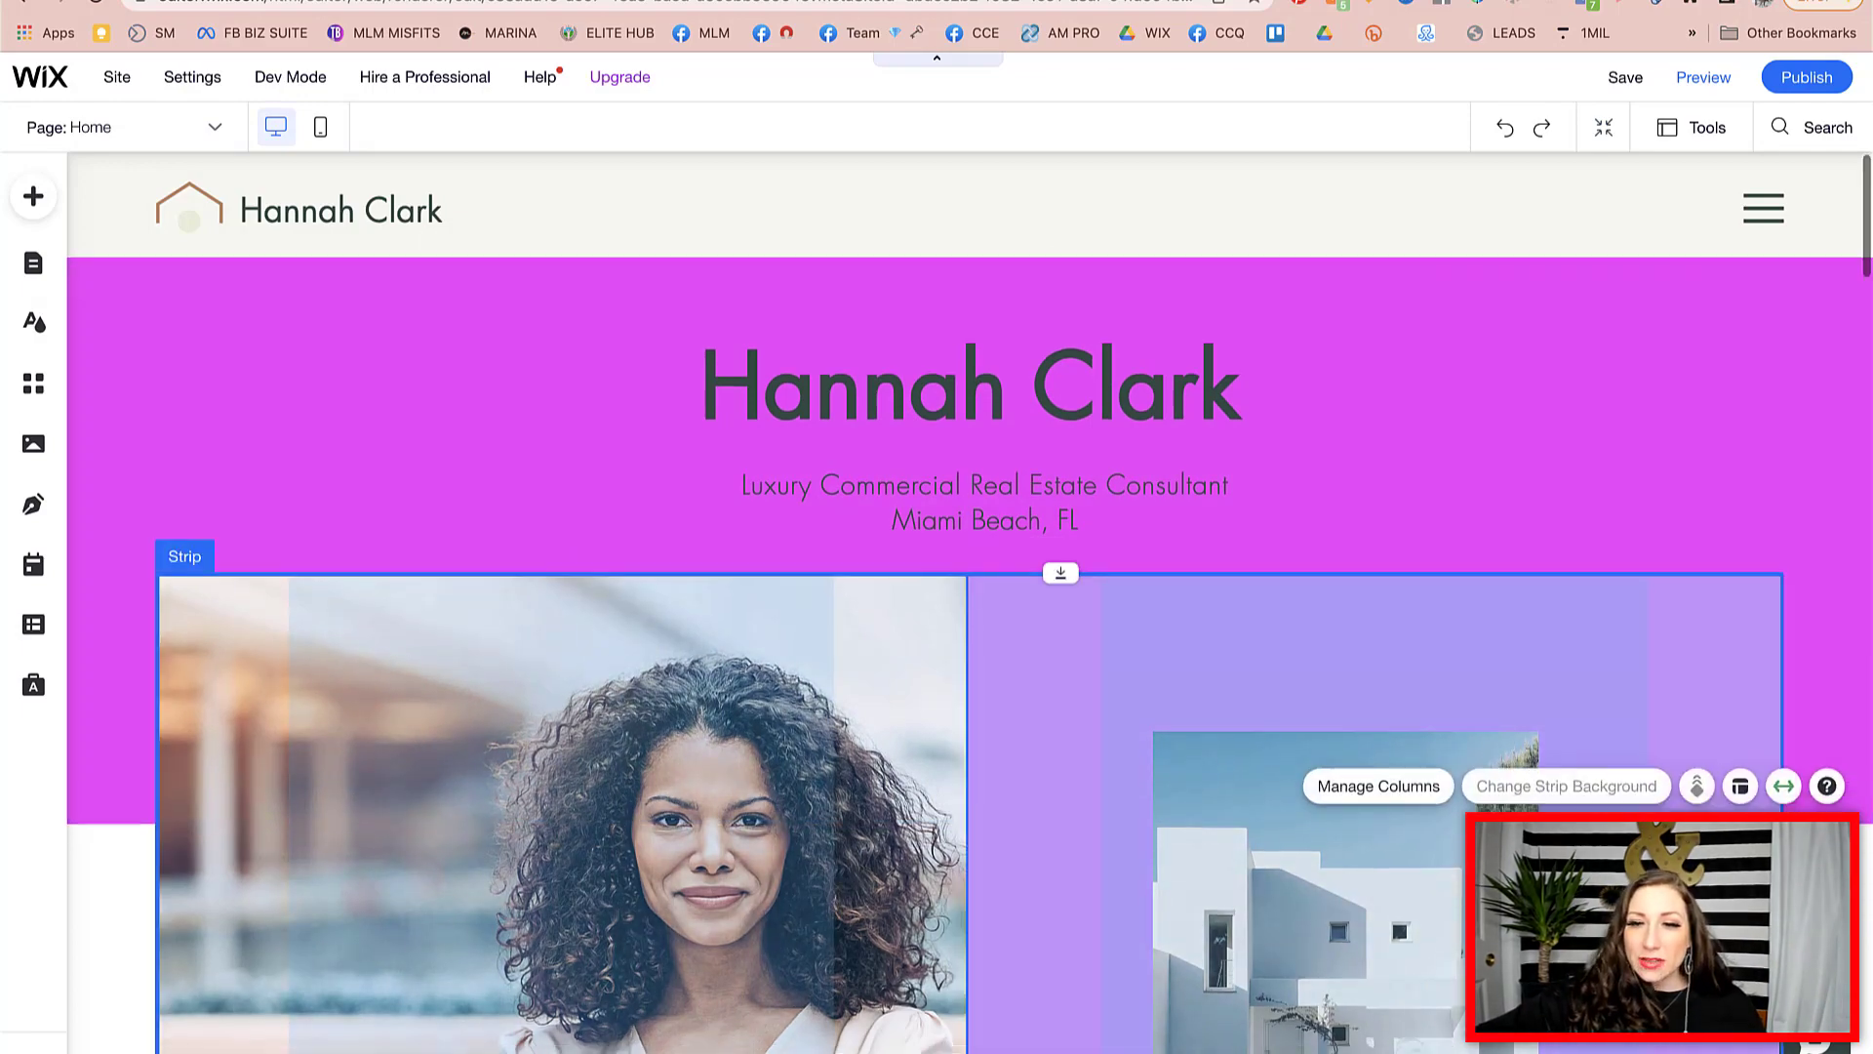
scroll(1064, 683, down, 8)
scroll(1064, 683, up, 8)
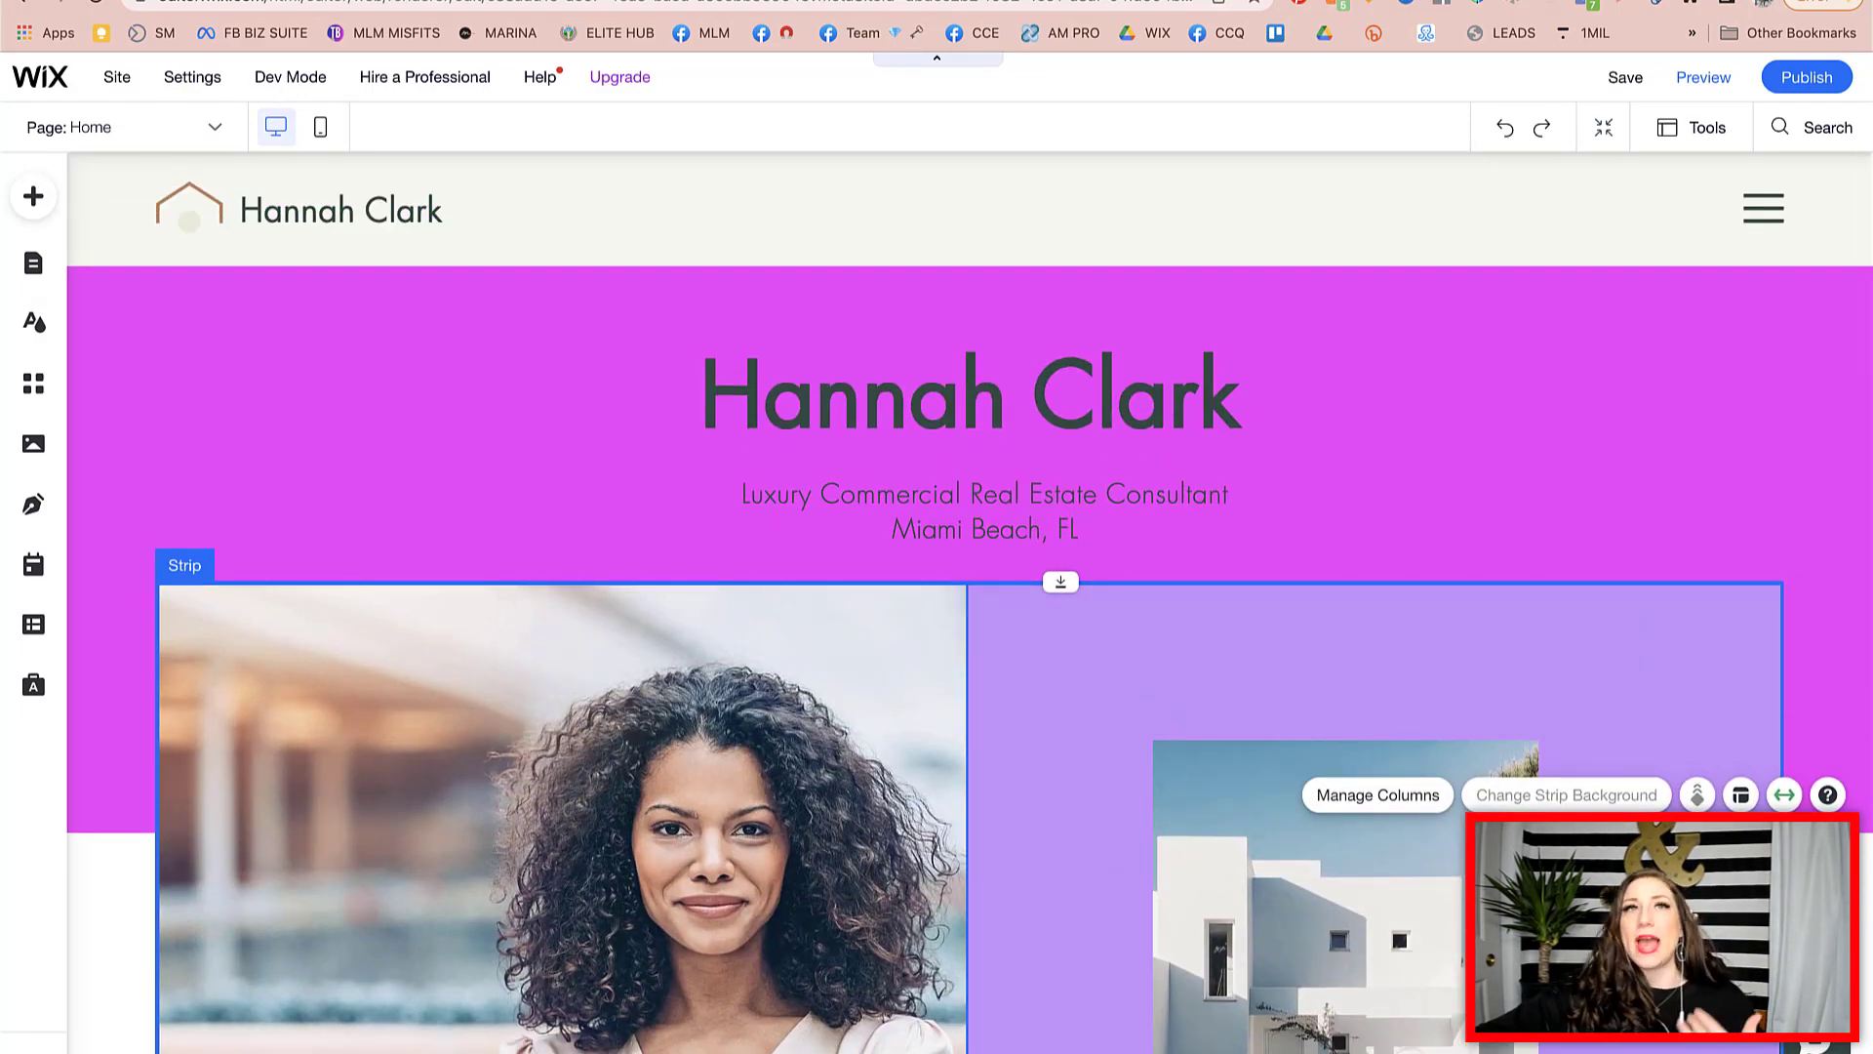